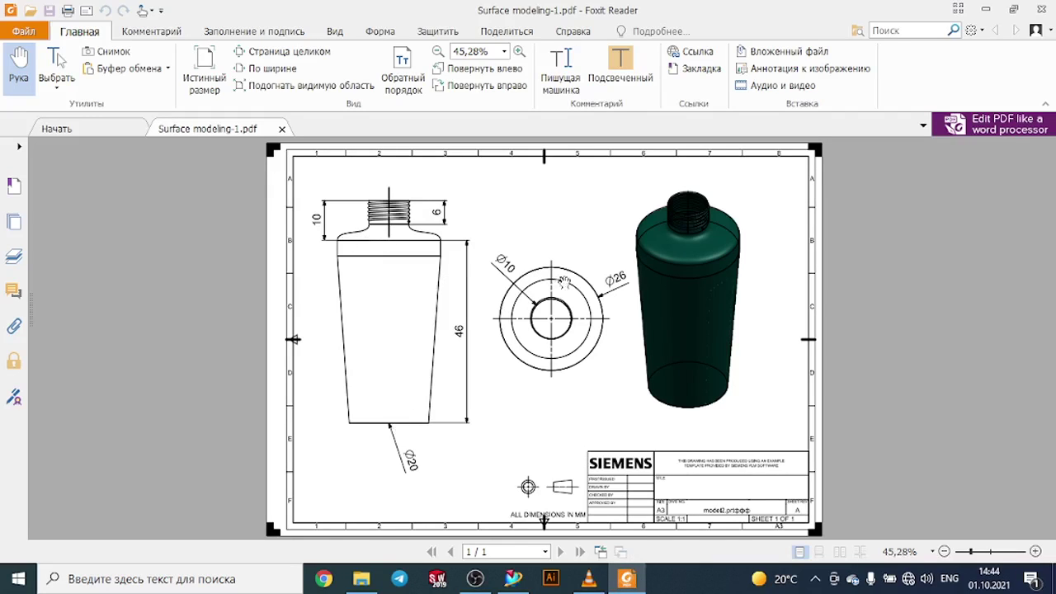
- Switch to NX and create a new Model part named model1.prt in millimetres
click(513, 578)
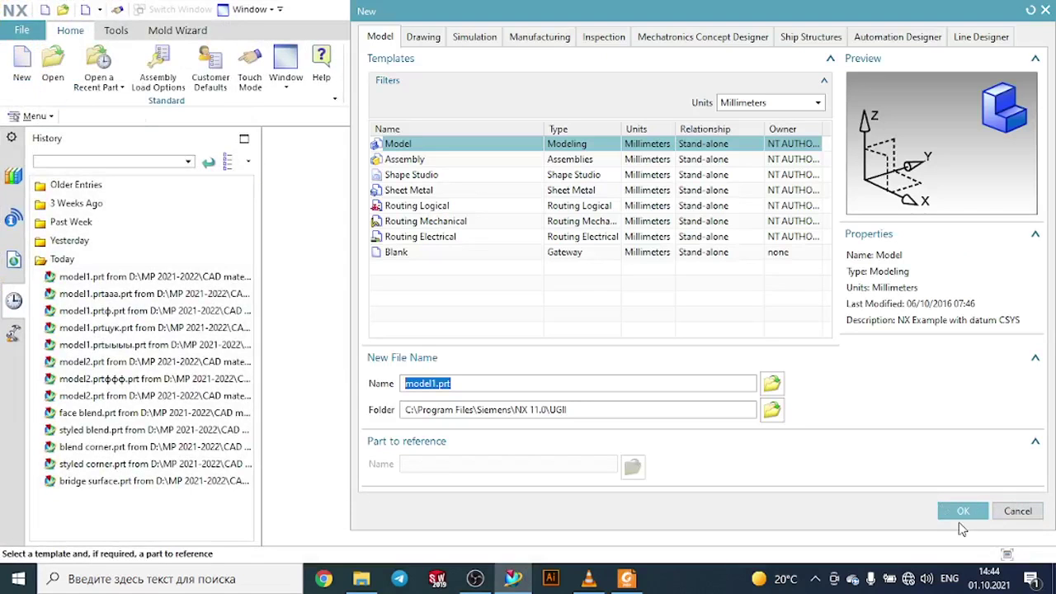
click(963, 511)
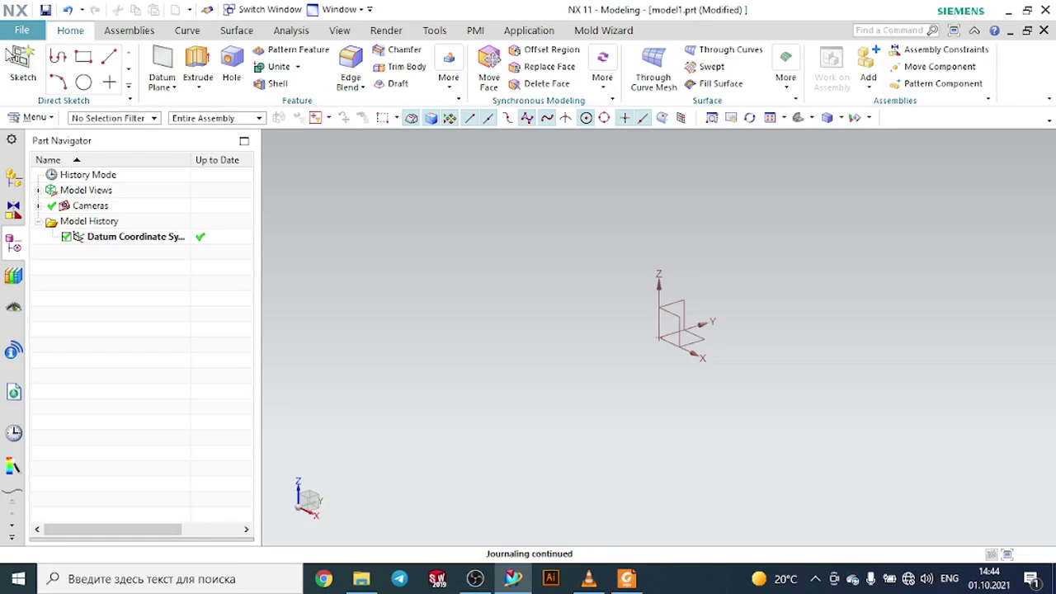
- Sketch a 20 mm diameter circle centred at the origin on the XY plane and finish the sketch
click(23, 65)
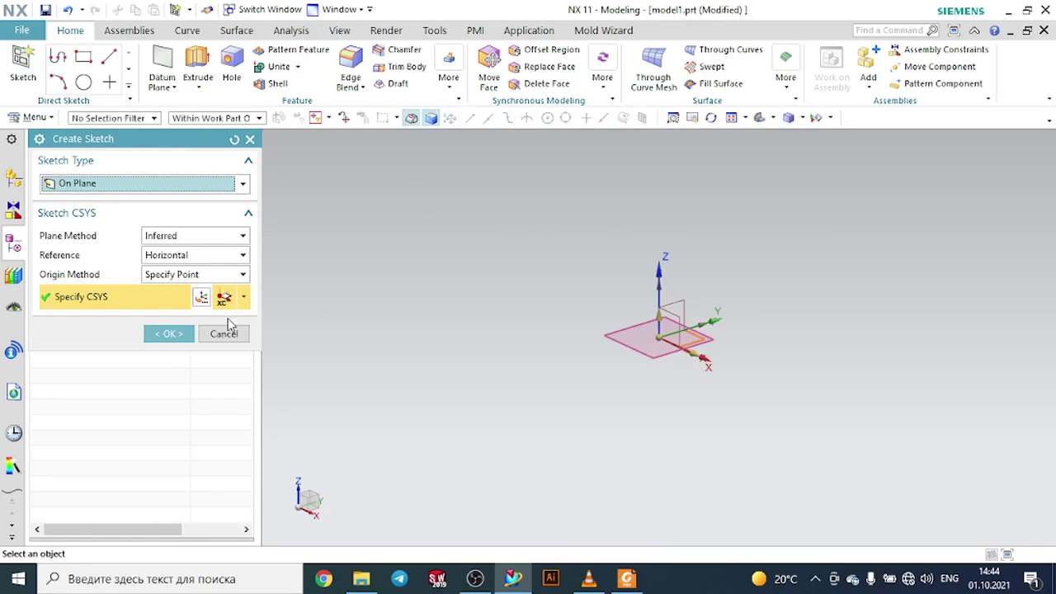
click(166, 333)
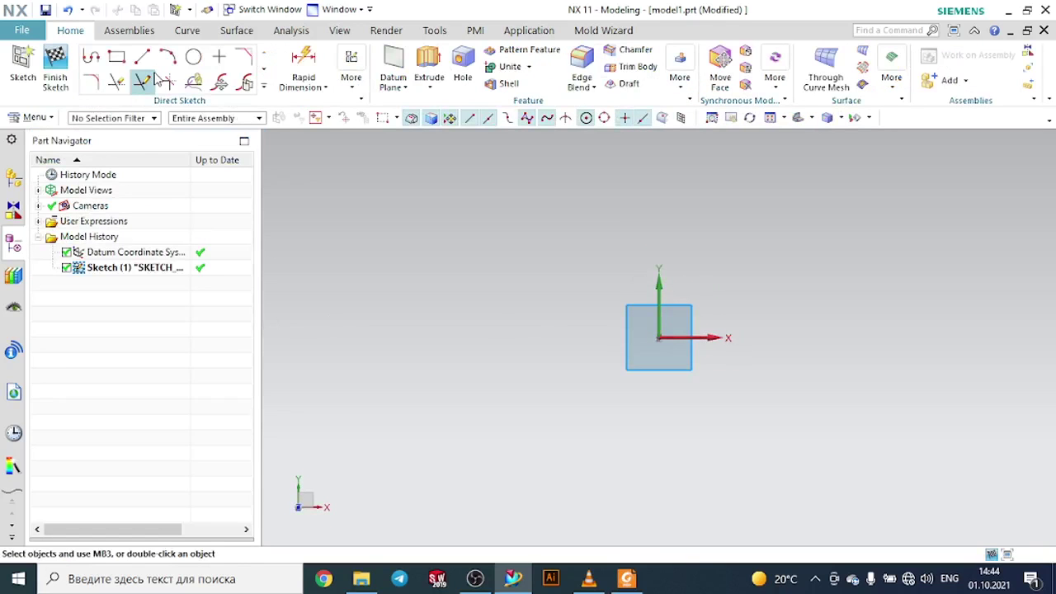
click(194, 58)
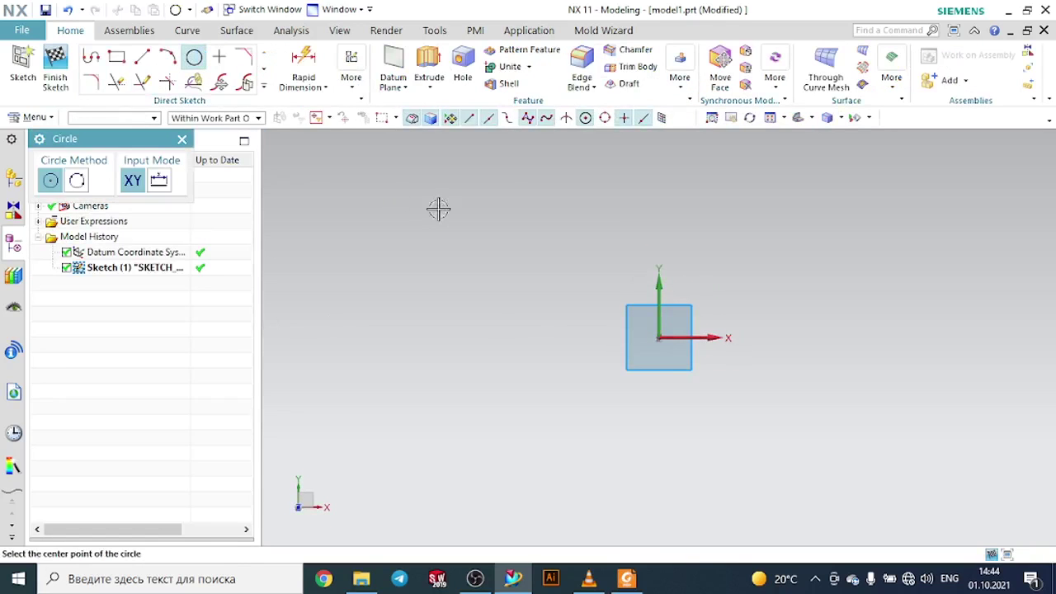
click(658, 338)
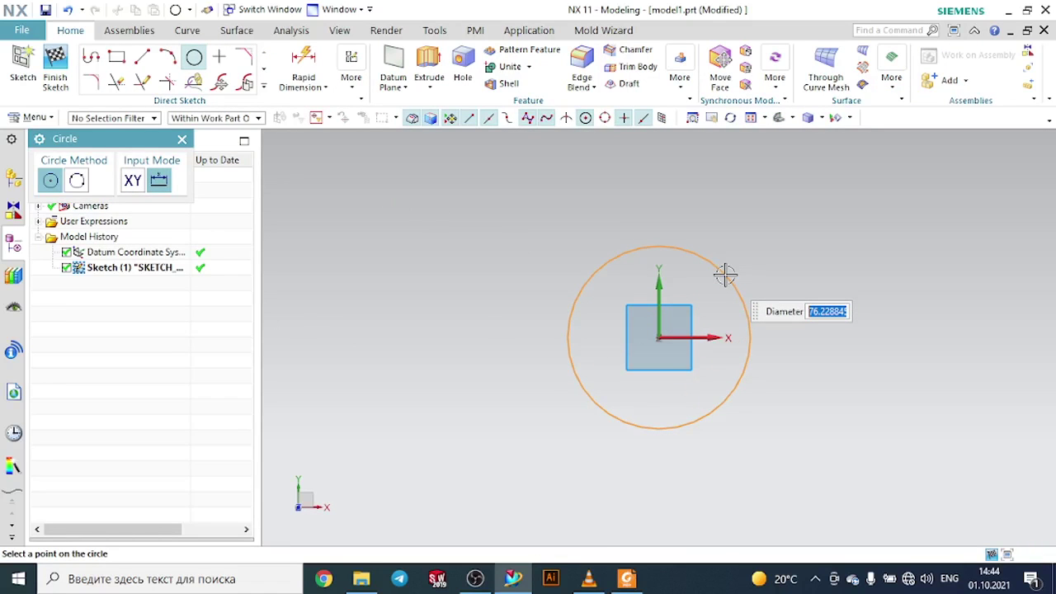
text(20)
key(Return)
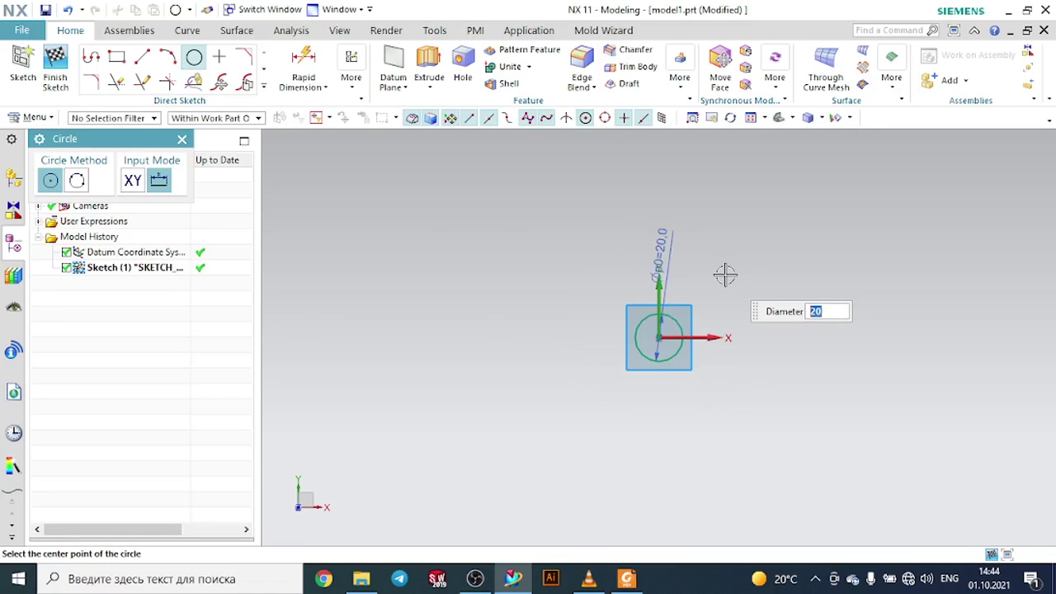
scroll(660, 328, up, 6)
key(Escape)
key(Escape)
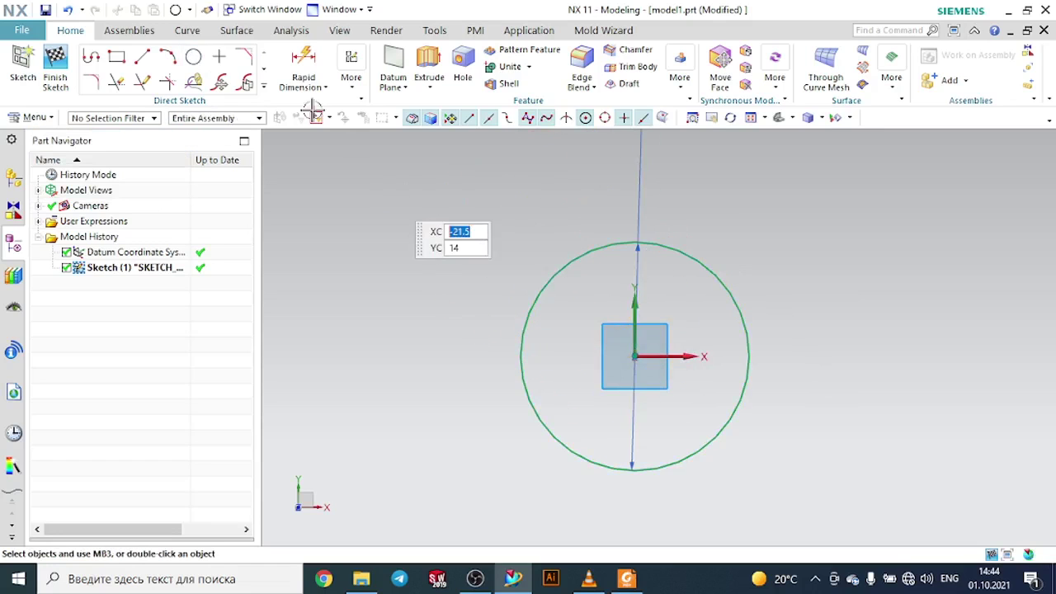
click(55, 59)
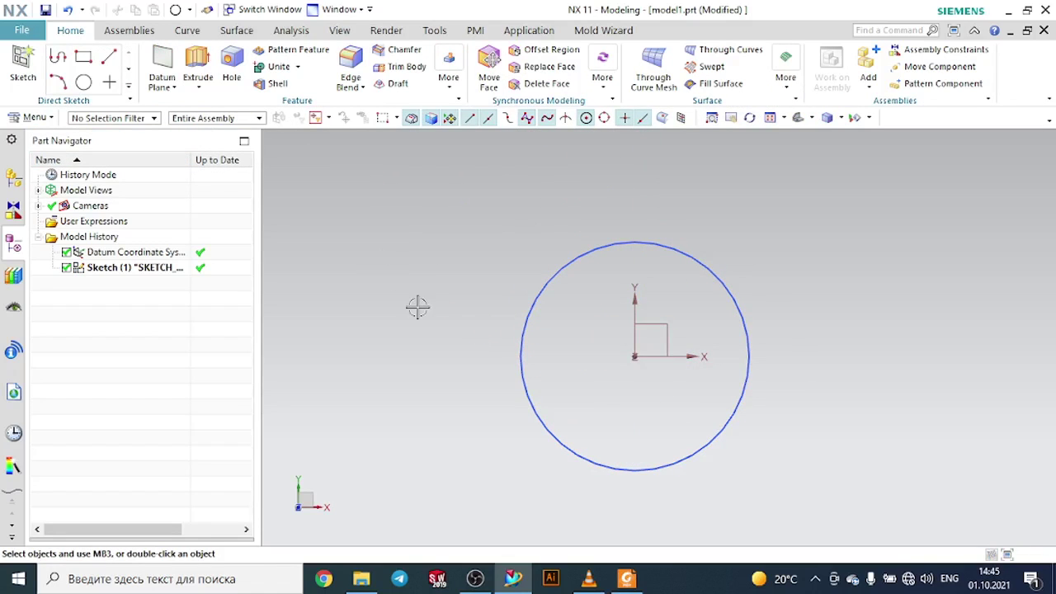
- Create an At Distance datum plane offset 46 mm from the XY plane, checking the height on the PDF drawing
middle_drag(418, 307, 431, 247)
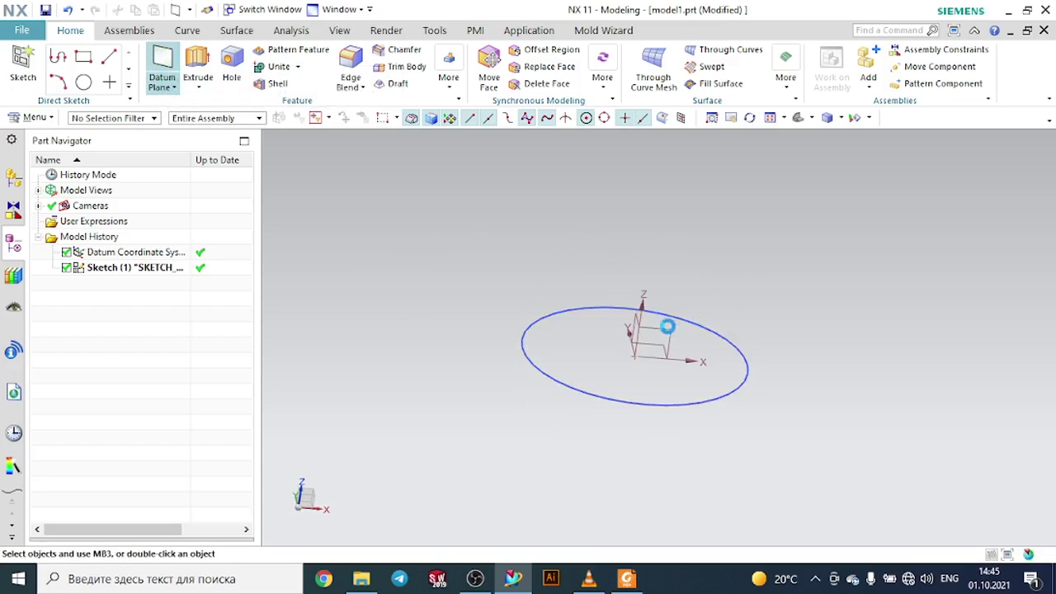
click(170, 184)
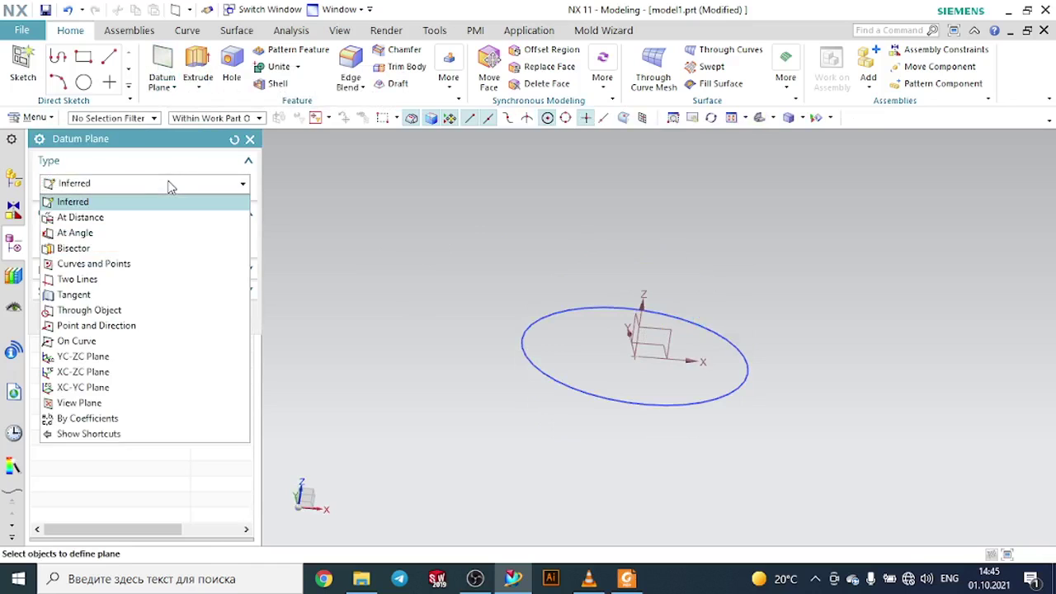
click(130, 217)
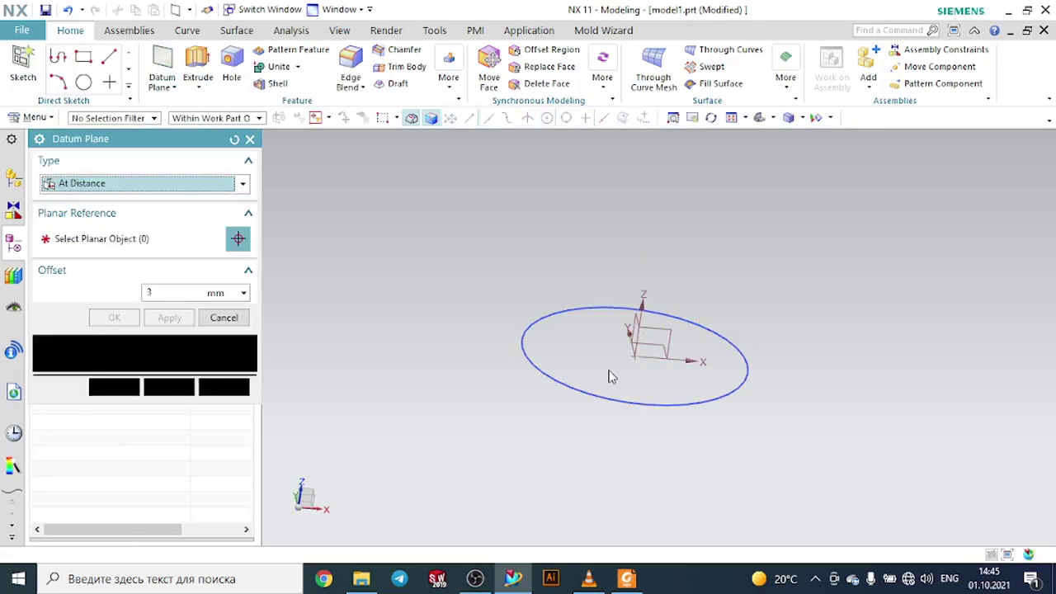
click(652, 343)
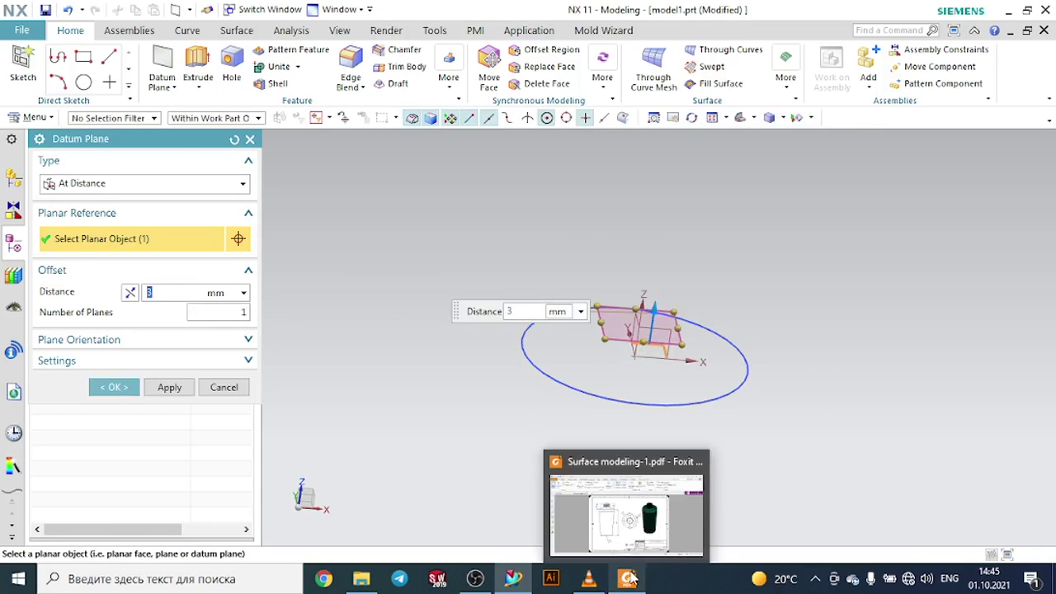
click(629, 579)
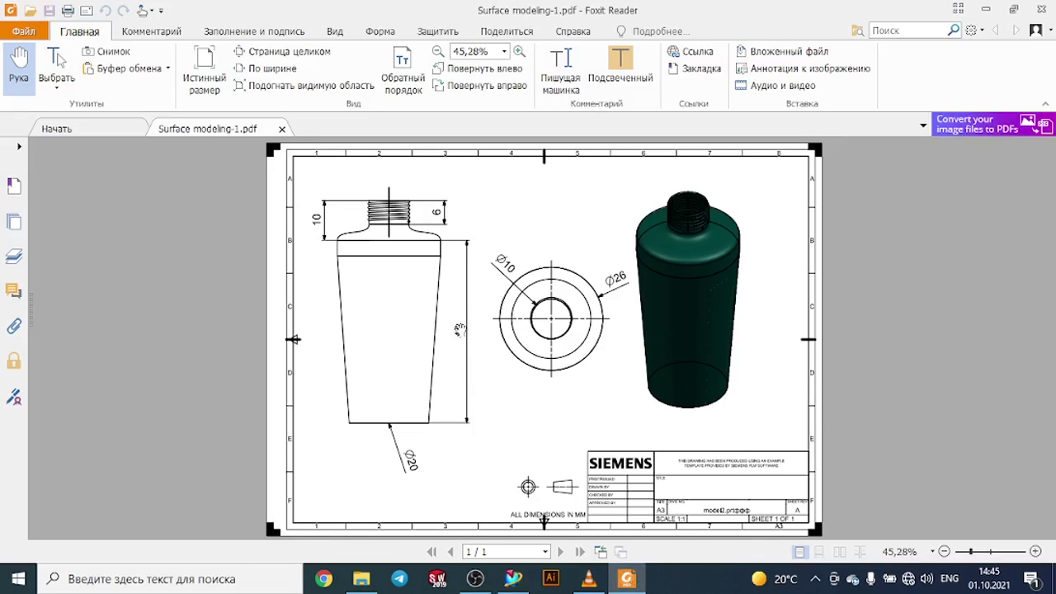
click(514, 579)
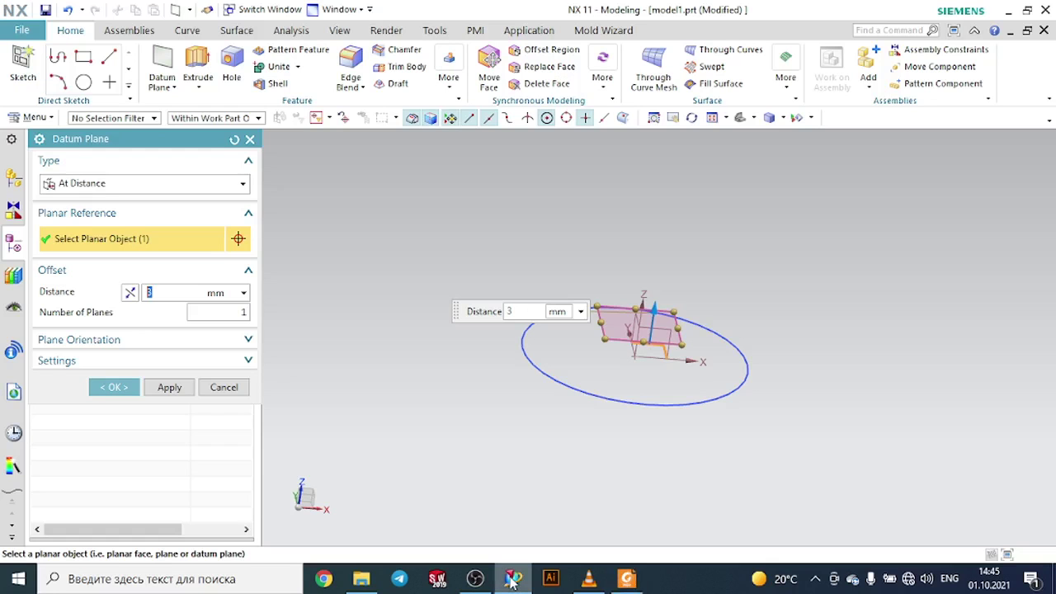
double_click(169, 294)
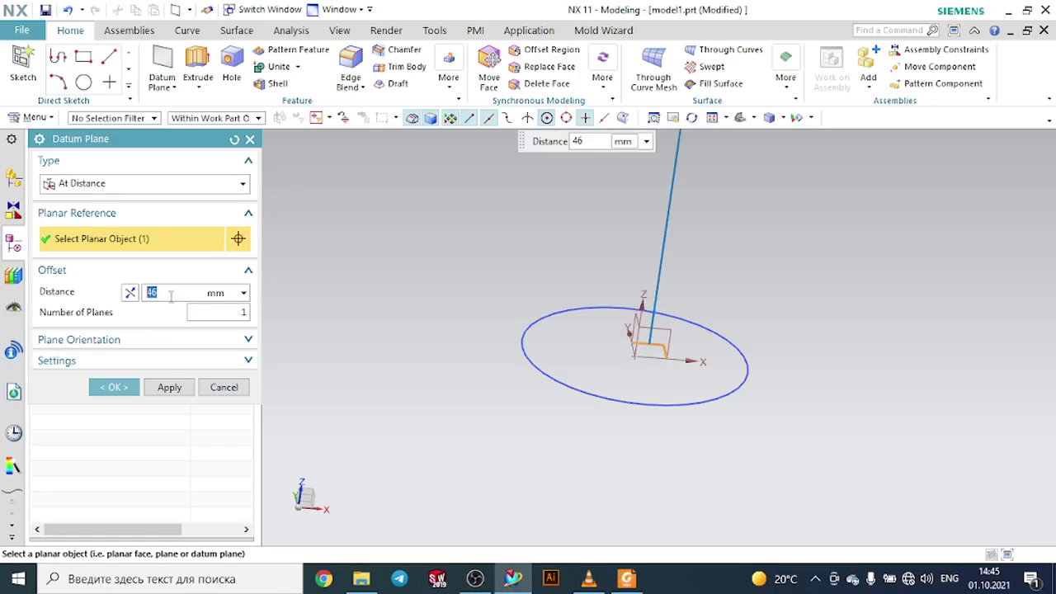
scroll(364, 276, down, 5)
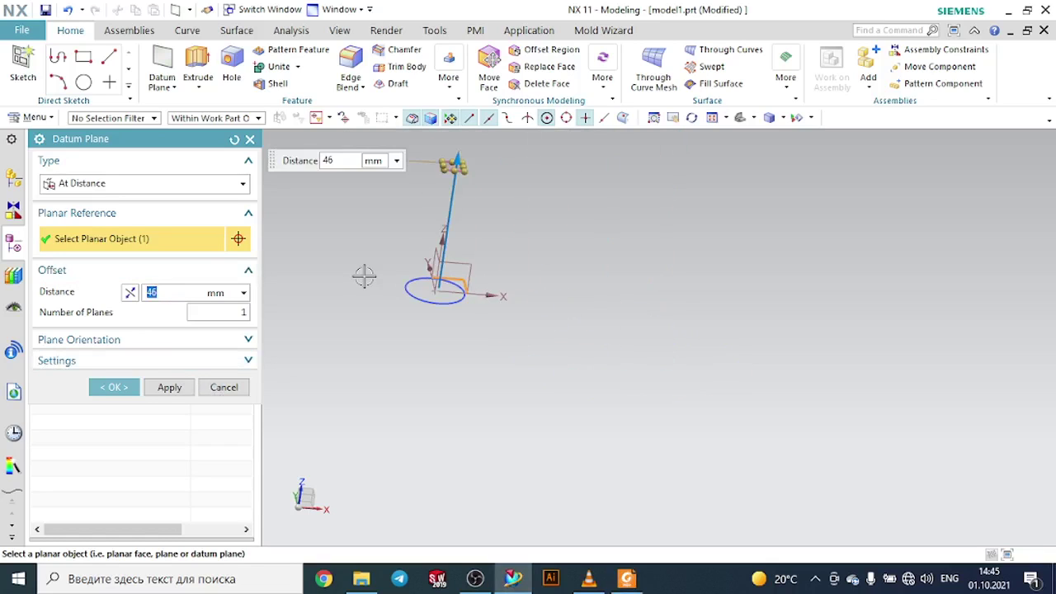
scroll(395, 197, up, 4)
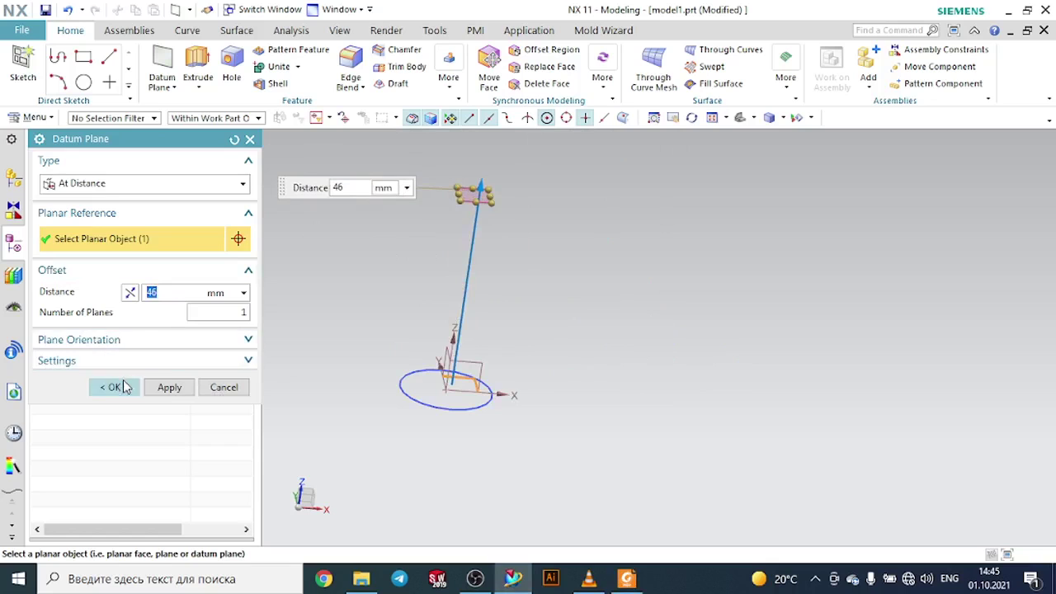
click(122, 384)
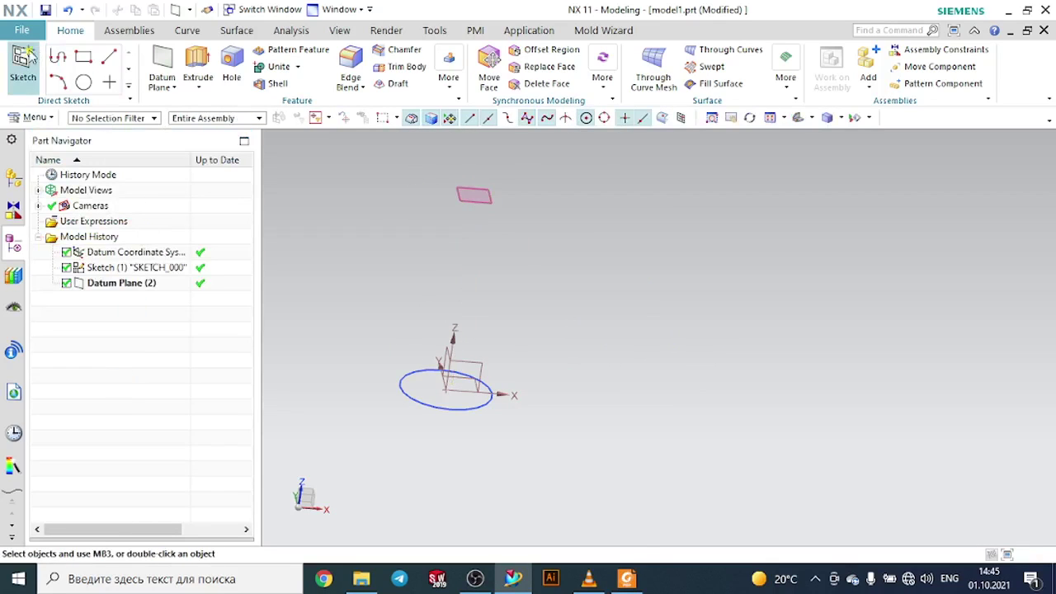
- Sketch a 26 mm diameter circle centred on the new datum plane and finish the sketch
scroll(462, 189, up, 2)
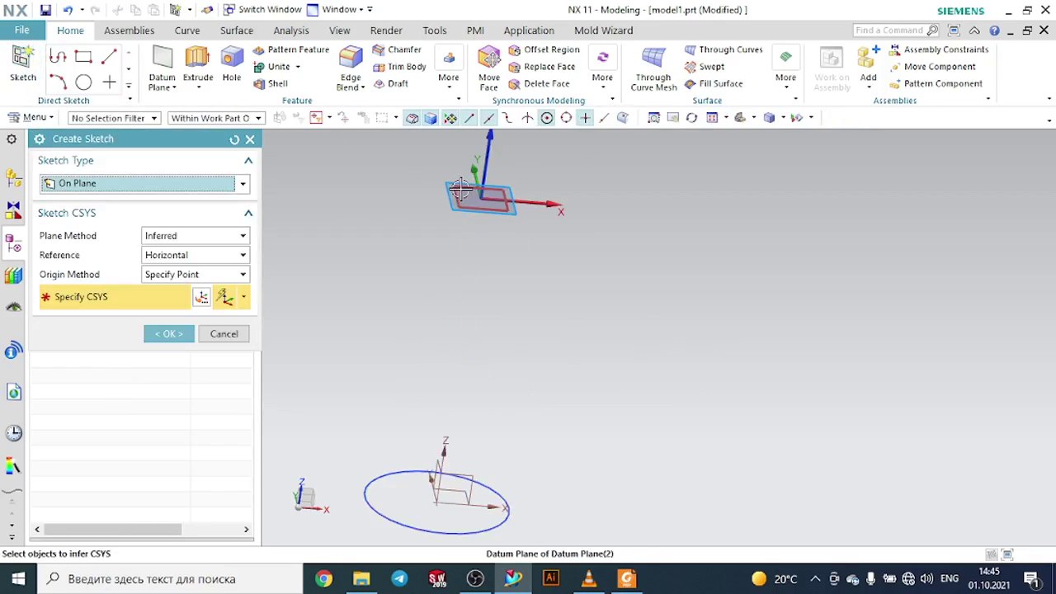
click(460, 189)
click(171, 333)
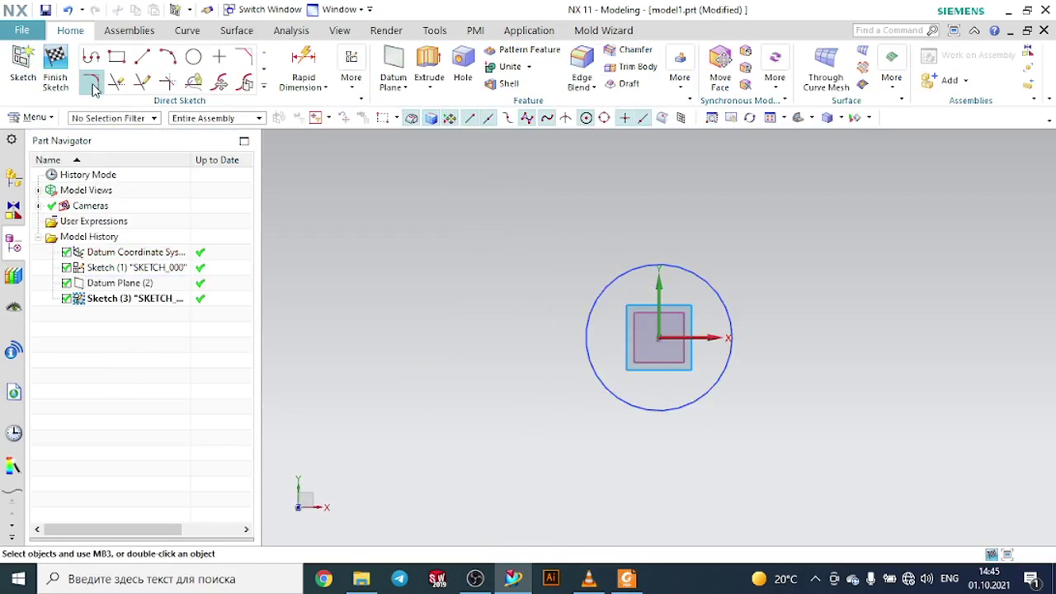
click(193, 56)
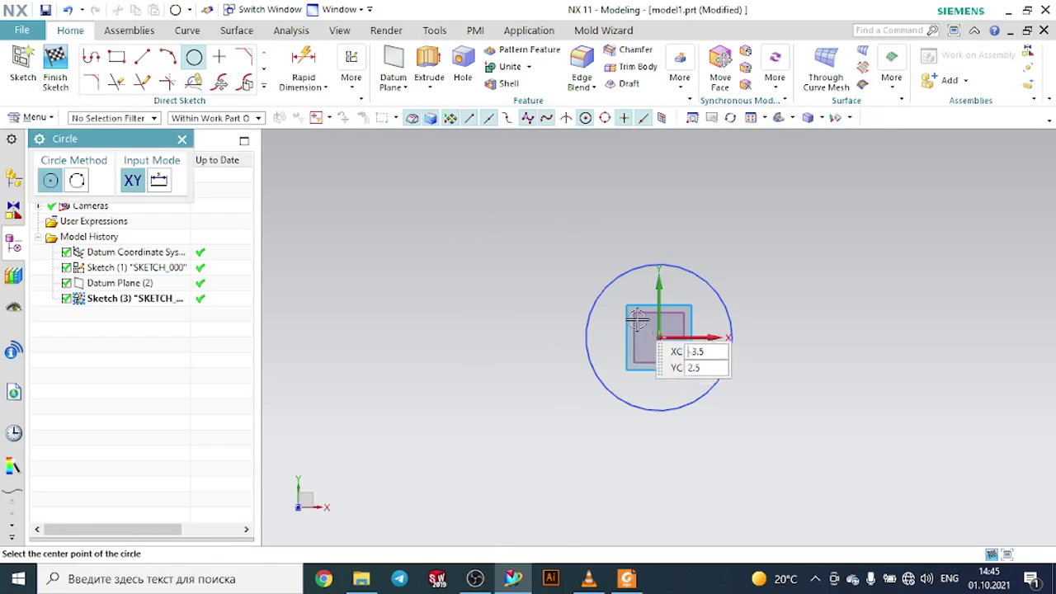
click(663, 337)
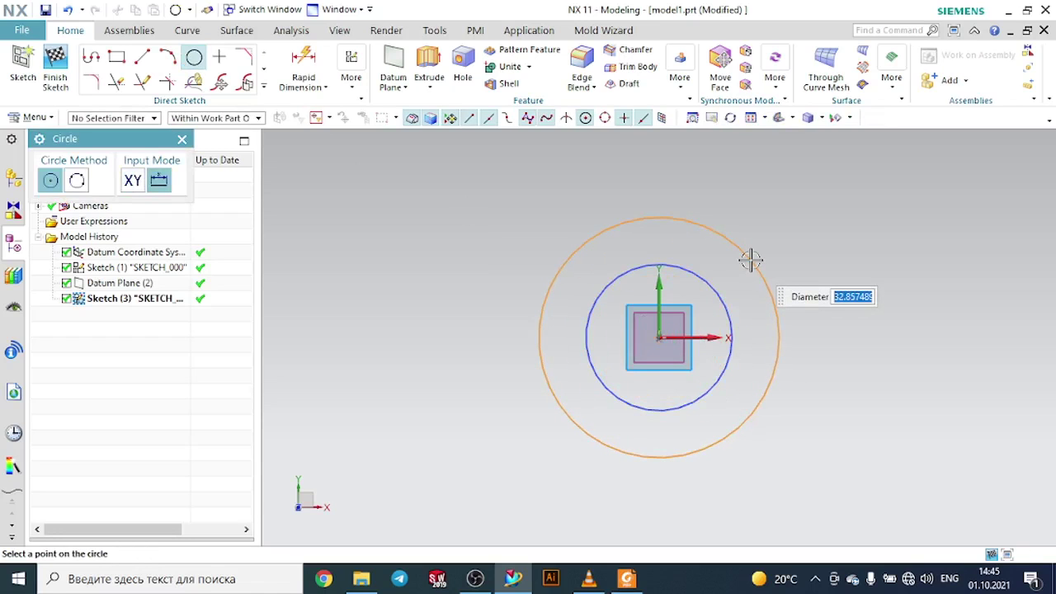
text(26)
key(Return)
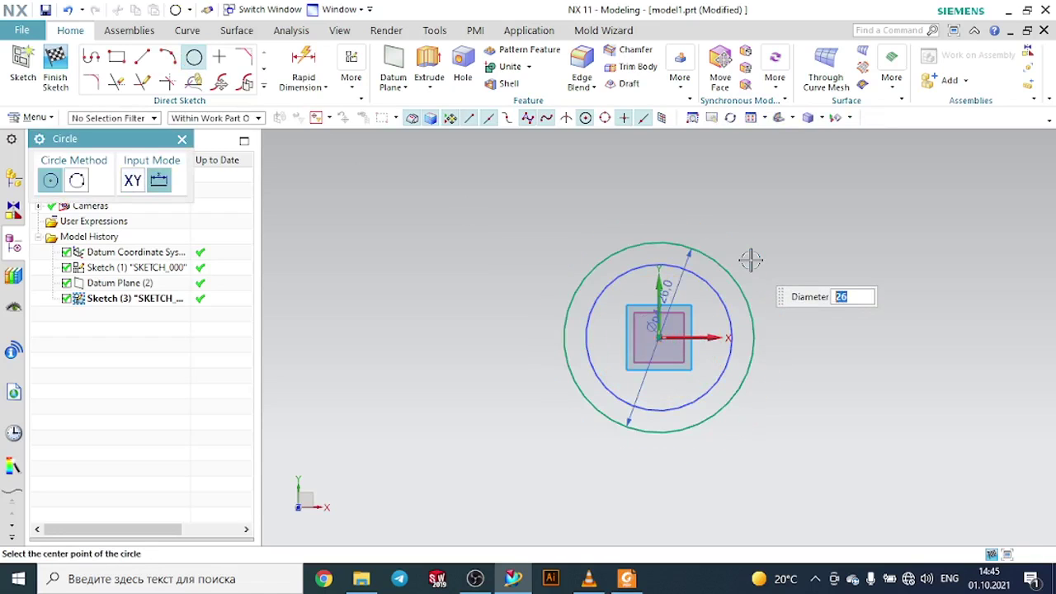
key(Escape)
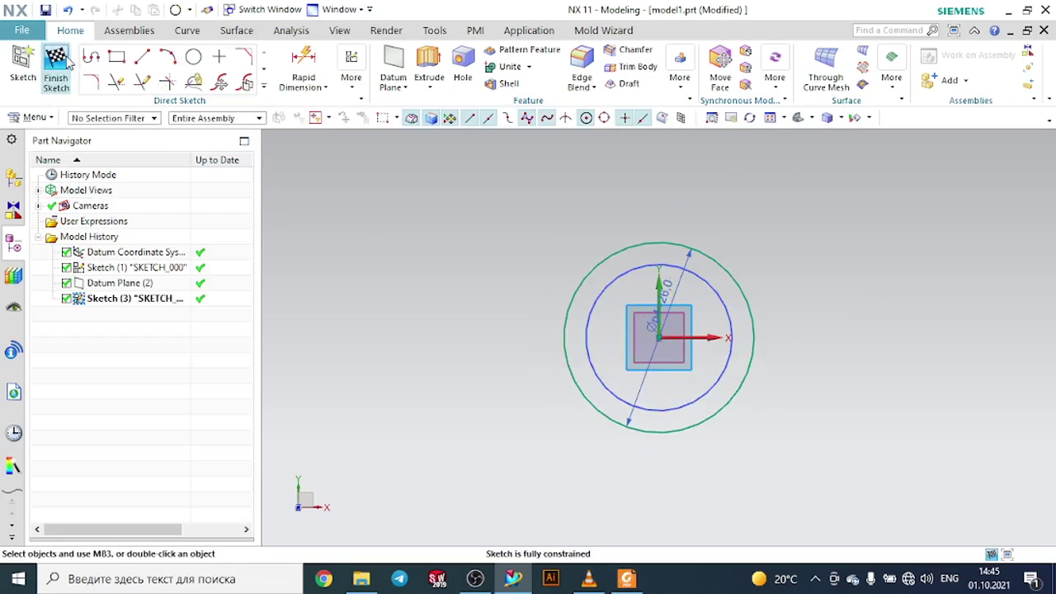
click(56, 66)
- Start Through Curves and pick the bottom circle and the top circle as the two section curves
middle_drag(426, 217, 440, 162)
scroll(439, 162, up, 1)
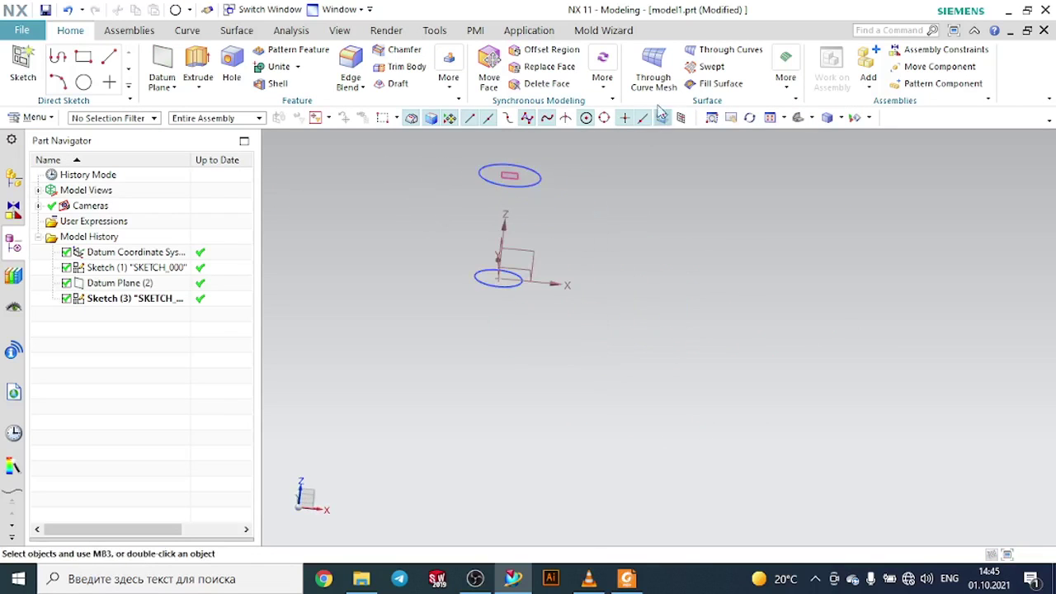
click(724, 51)
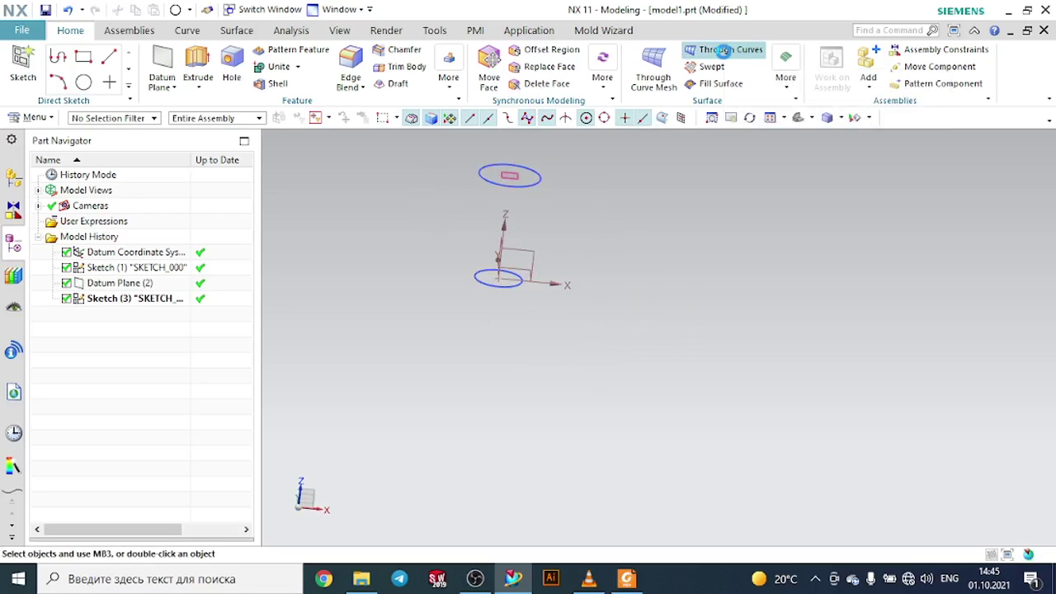
scroll(540, 215, down, 2)
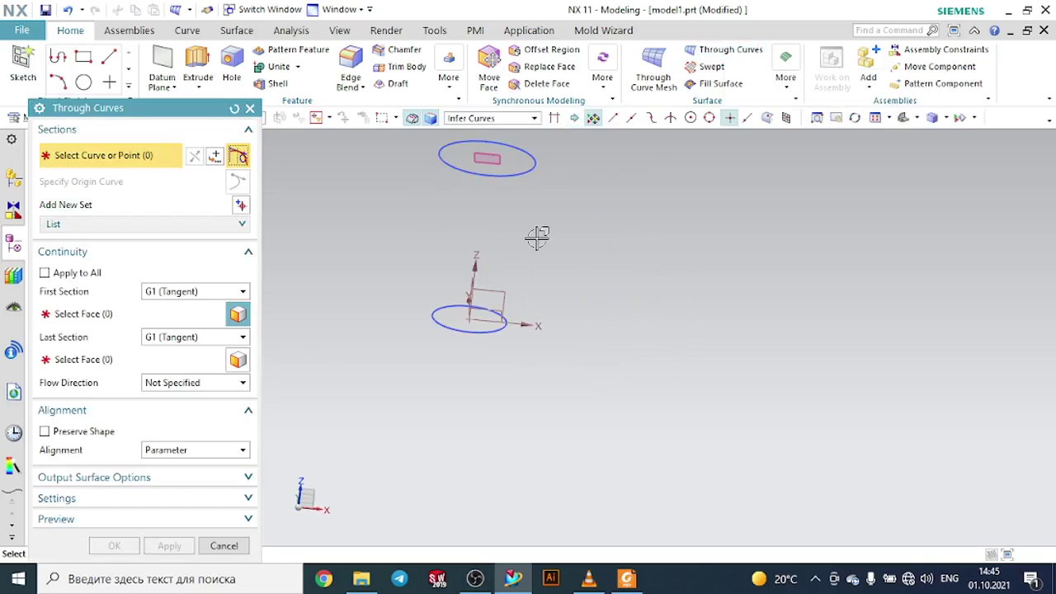
click(511, 323)
middle_click(582, 231)
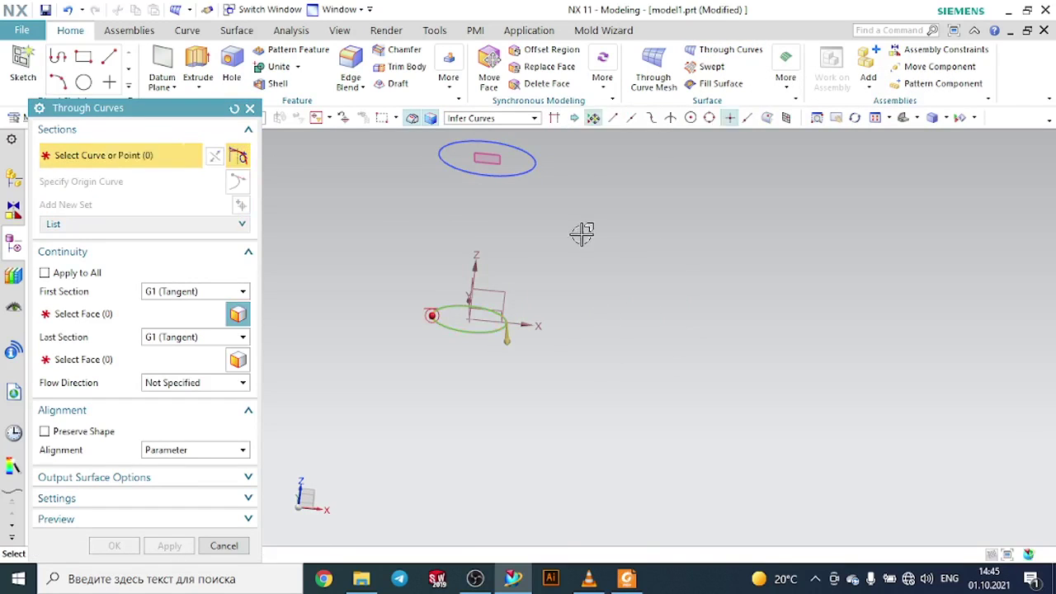
click(544, 175)
click(662, 194)
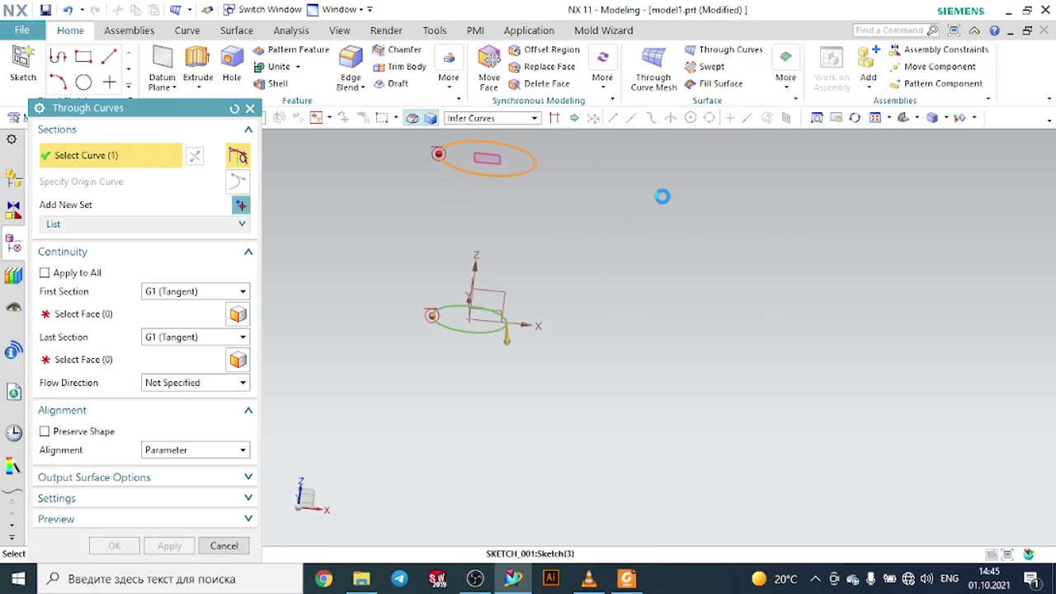
- Set first and last section continuity to G0 (Position) and create the through-curves surface
click(213, 297)
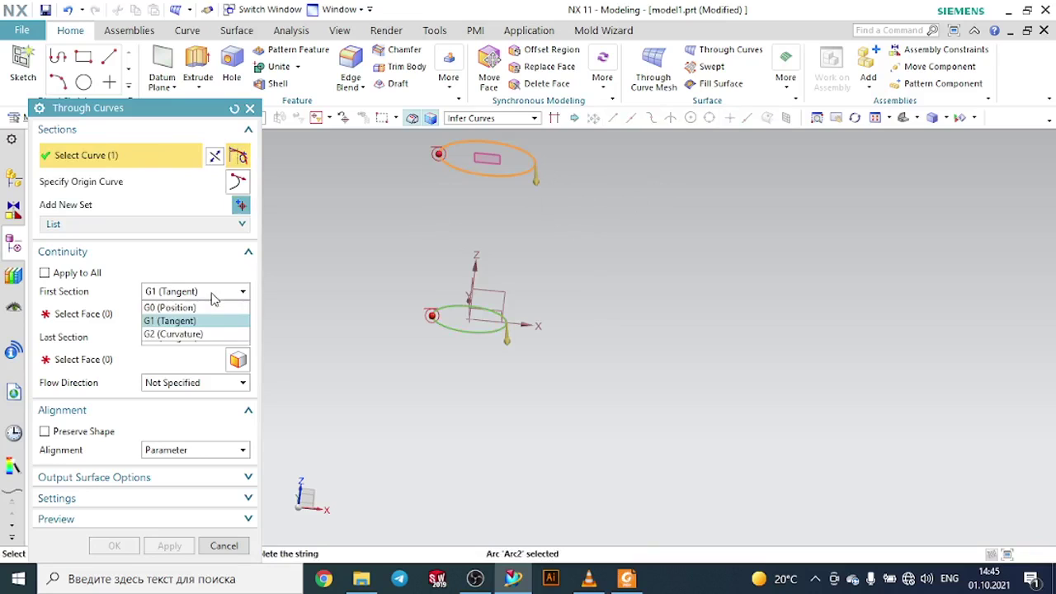
click(203, 308)
click(194, 313)
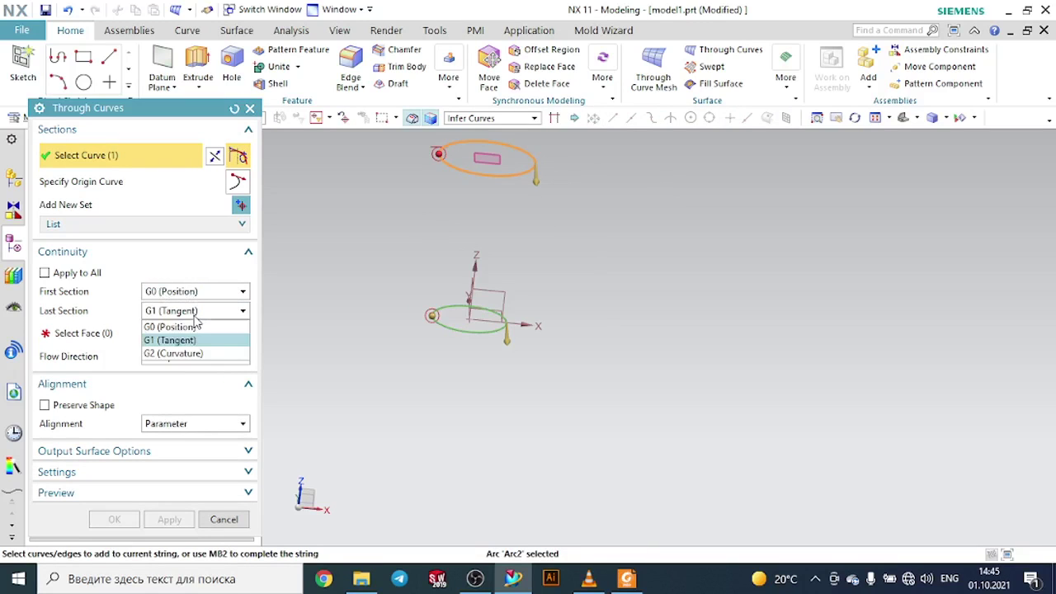
click(198, 326)
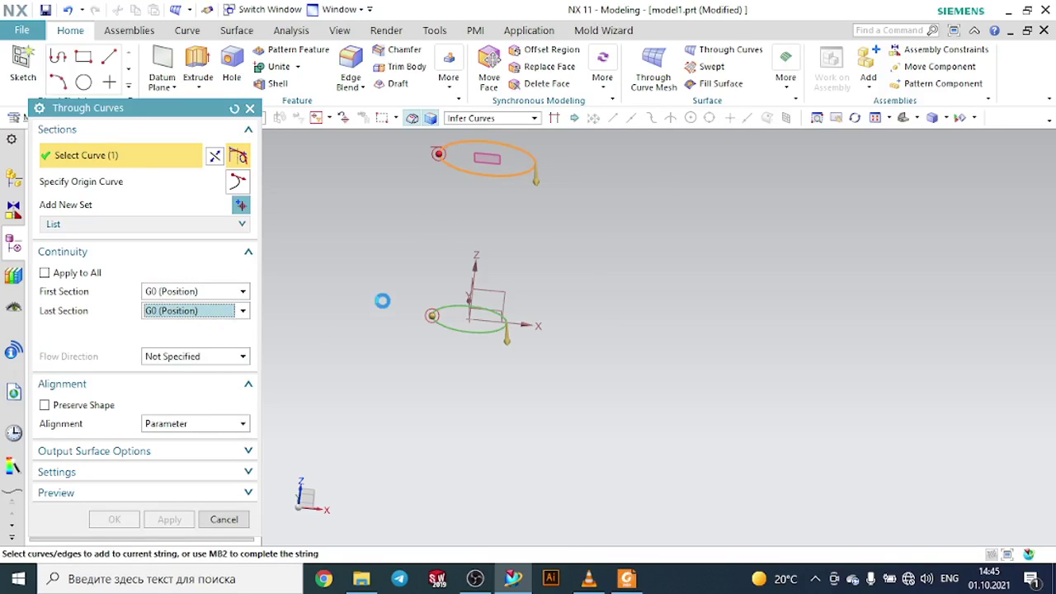
middle_click(563, 218)
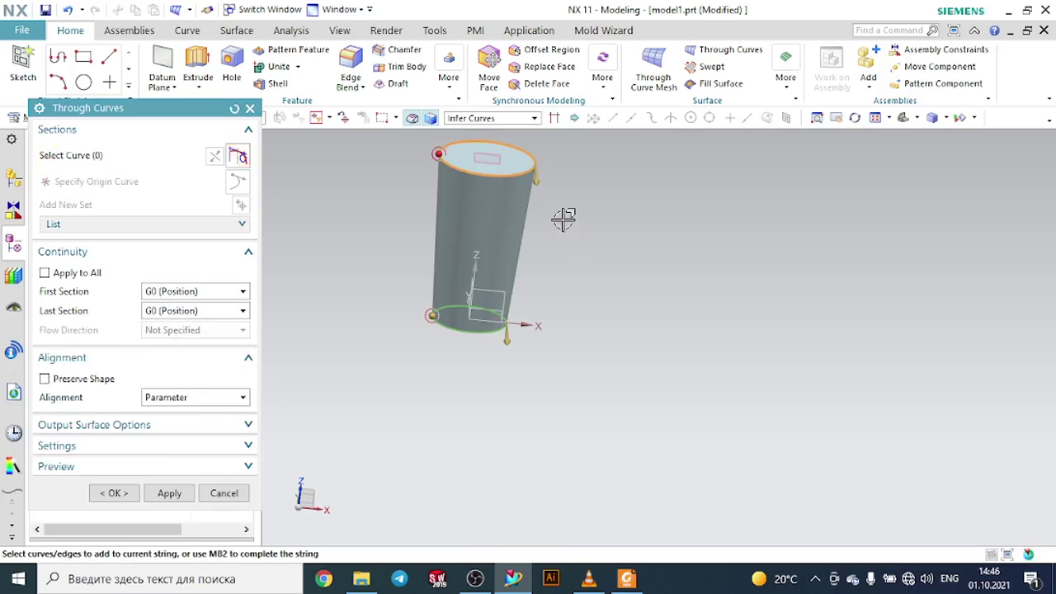
click(124, 493)
- Switch to the PDF drawing to review the bottle dimensions
click(629, 578)
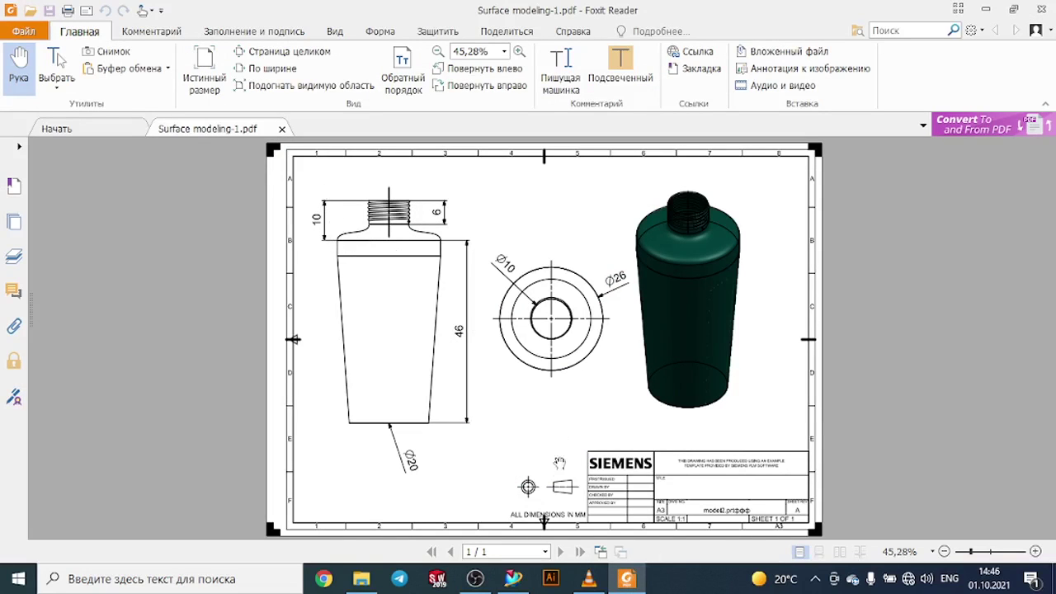
- Return to the model and hide the first datum plane sitting on top of the through-curves surface
click(513, 578)
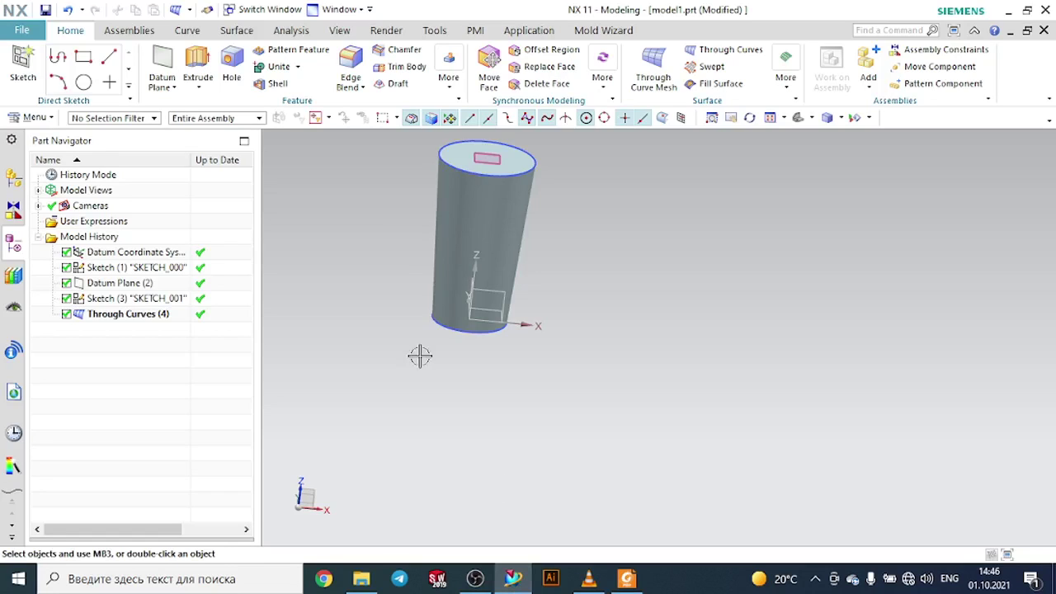
scroll(404, 303, down, 3)
scroll(366, 193, up, 5)
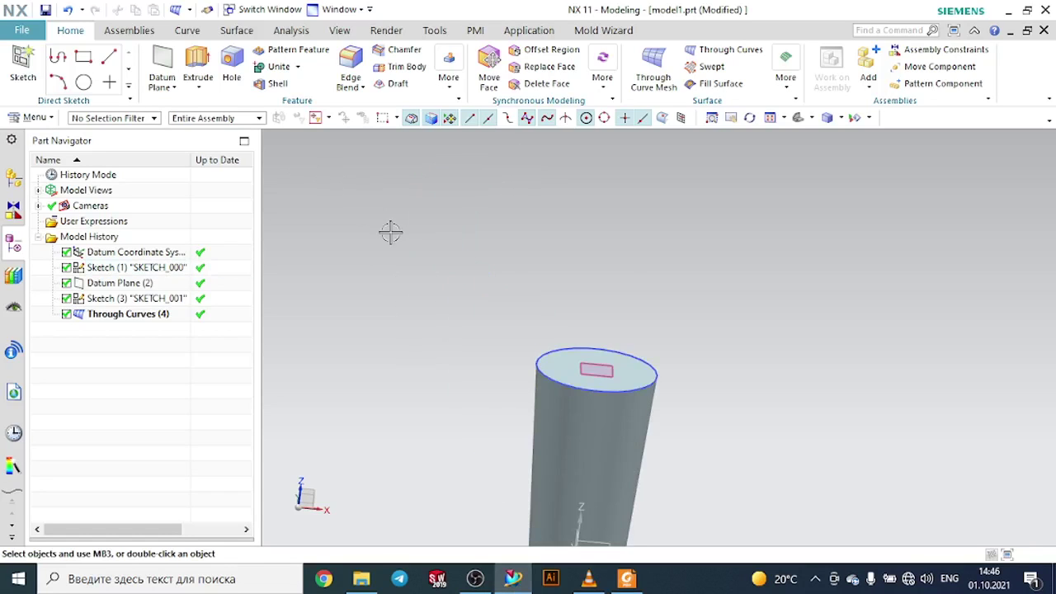
click(615, 364)
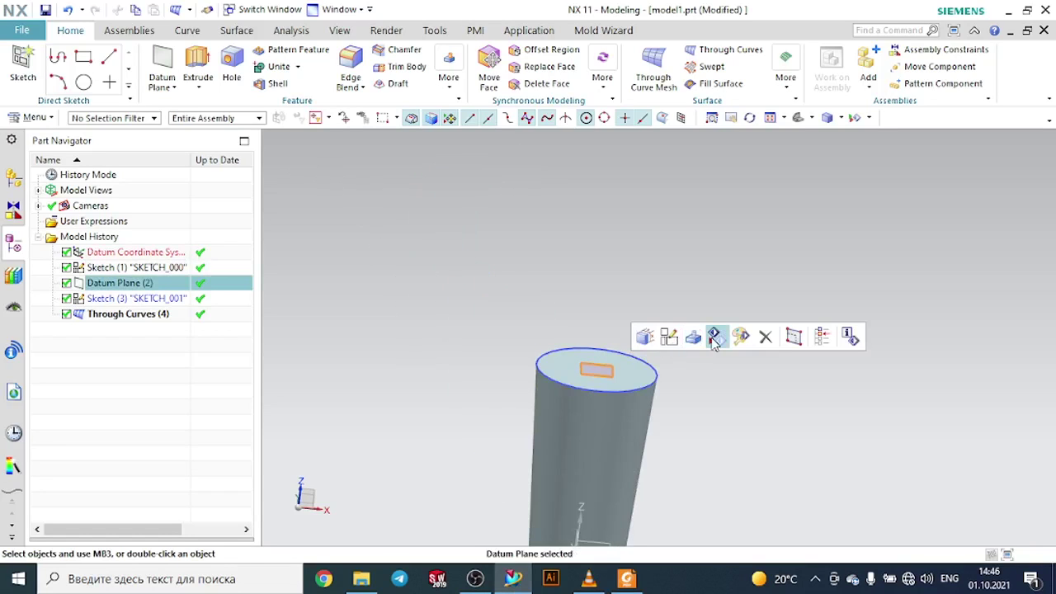
click(709, 337)
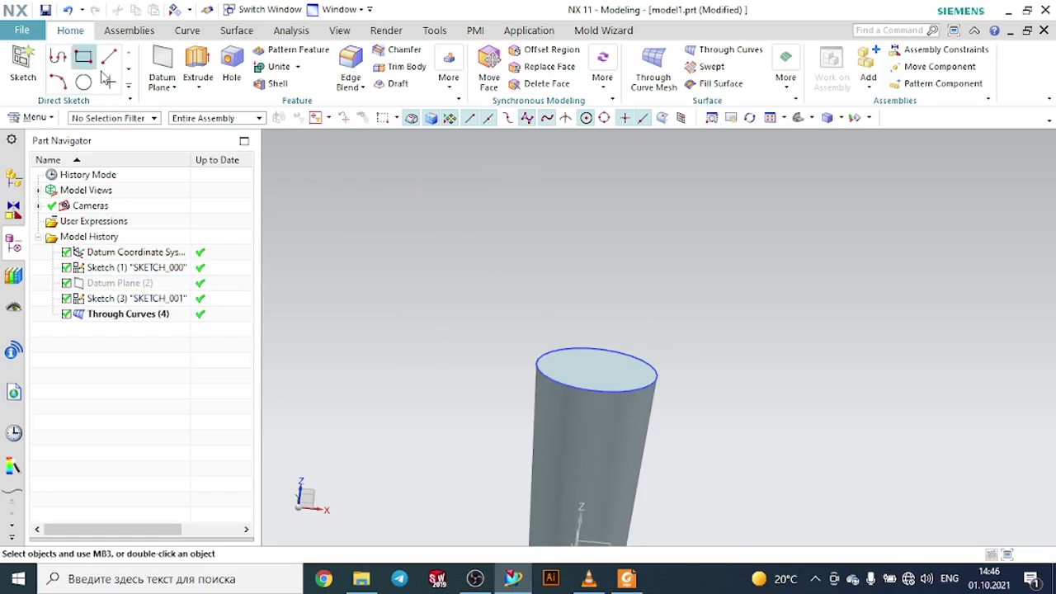
- Create a datum plane offset 10 mm above the top face of the through-curves surface, checking the drawing for the neck height
click(162, 64)
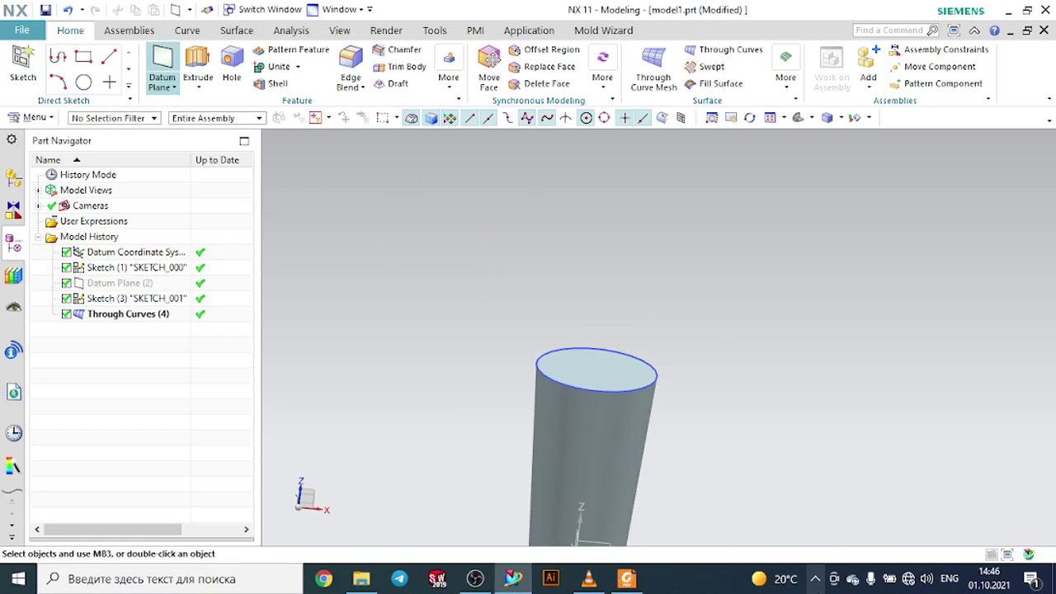
click(634, 580)
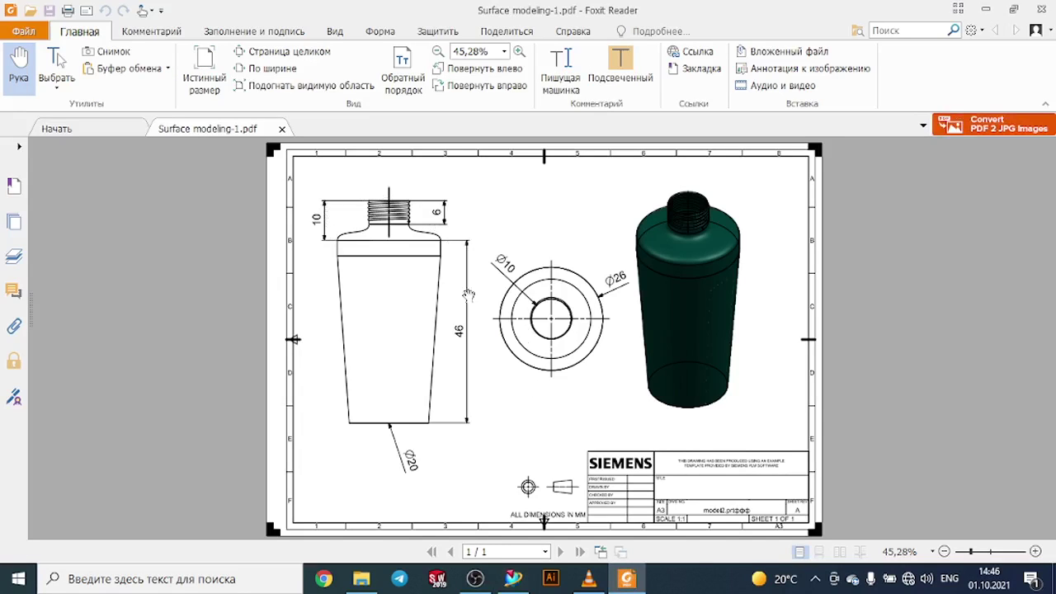
click(528, 581)
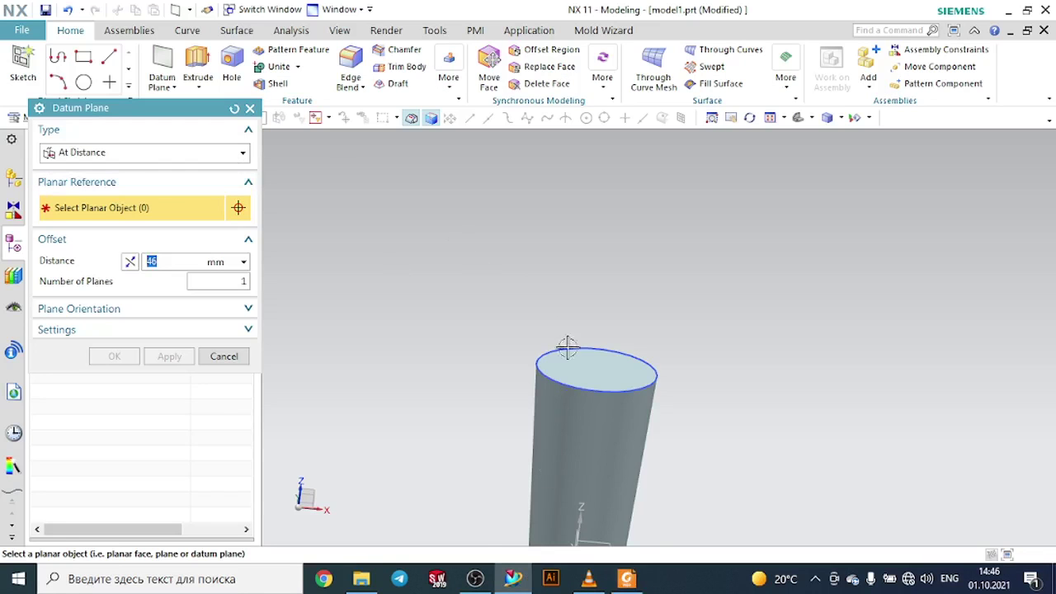
click(596, 371)
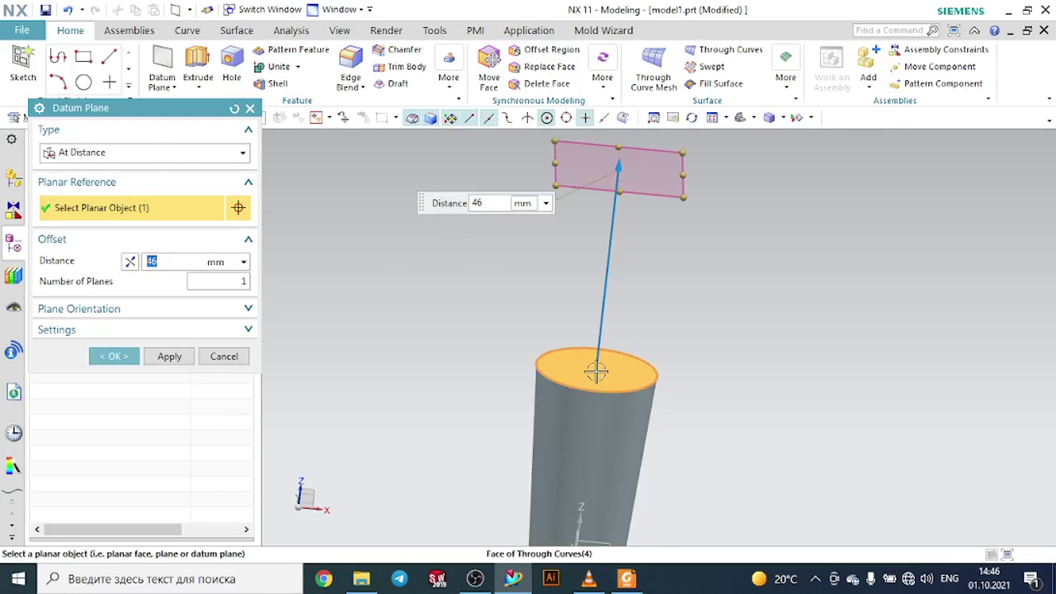
text(10)
key(Return)
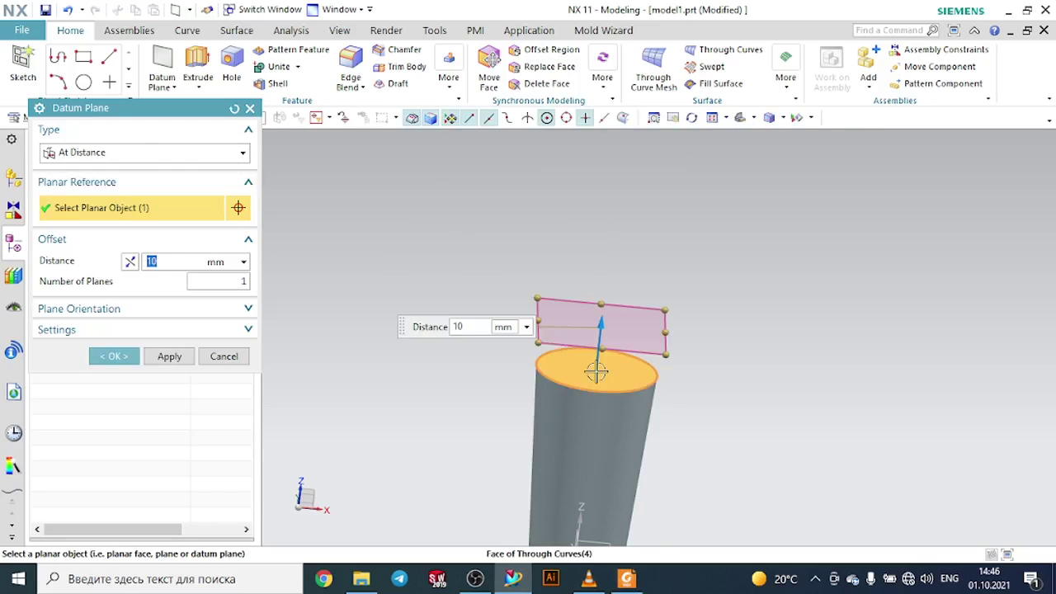
click(137, 360)
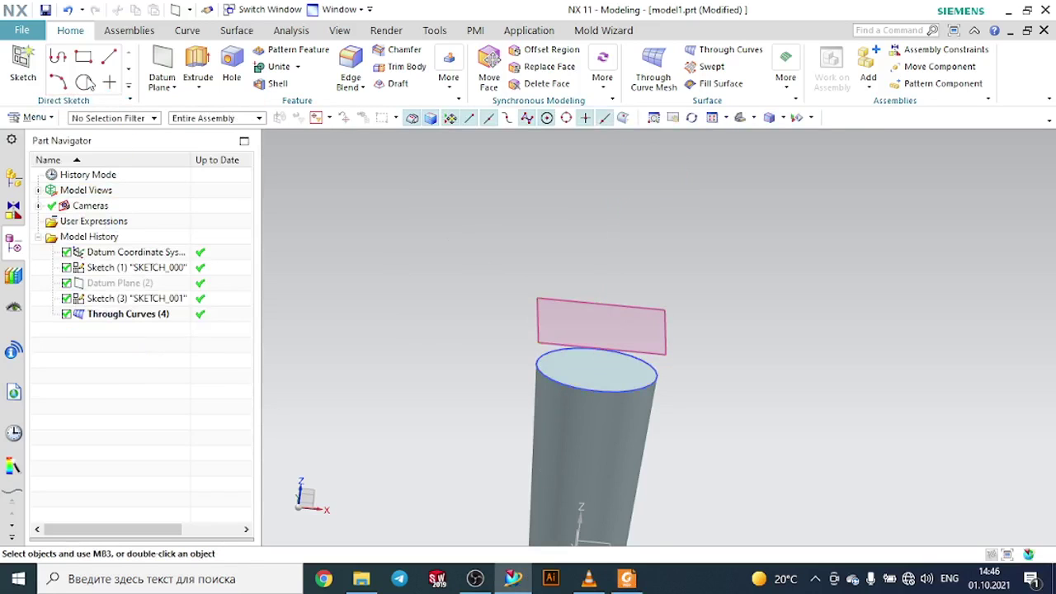
- Sketch a 10 mm diameter circle centred on the origin of the new datum plane and finish the sketch
click(23, 69)
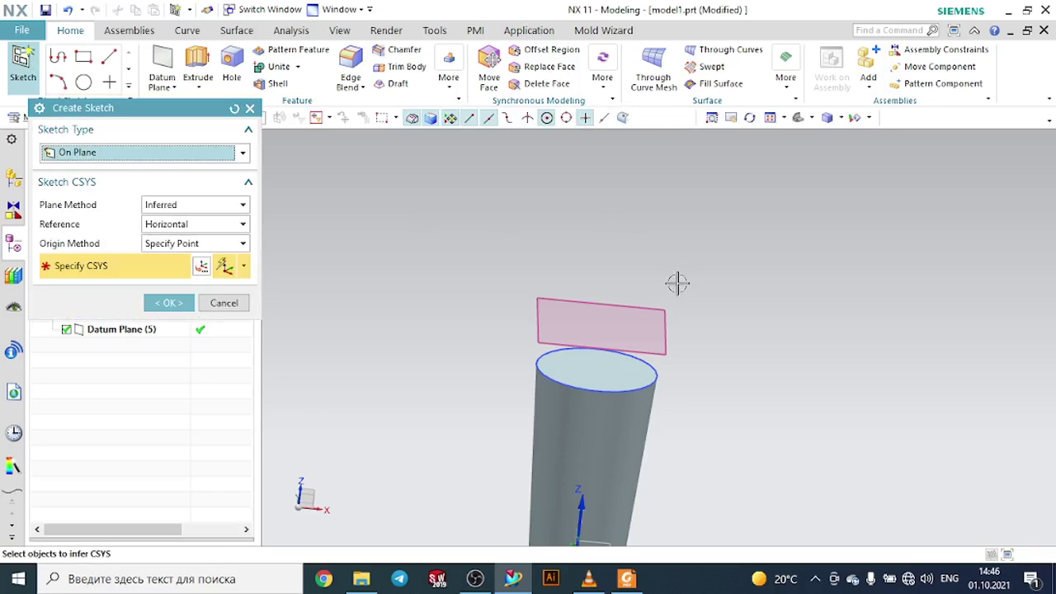
click(660, 302)
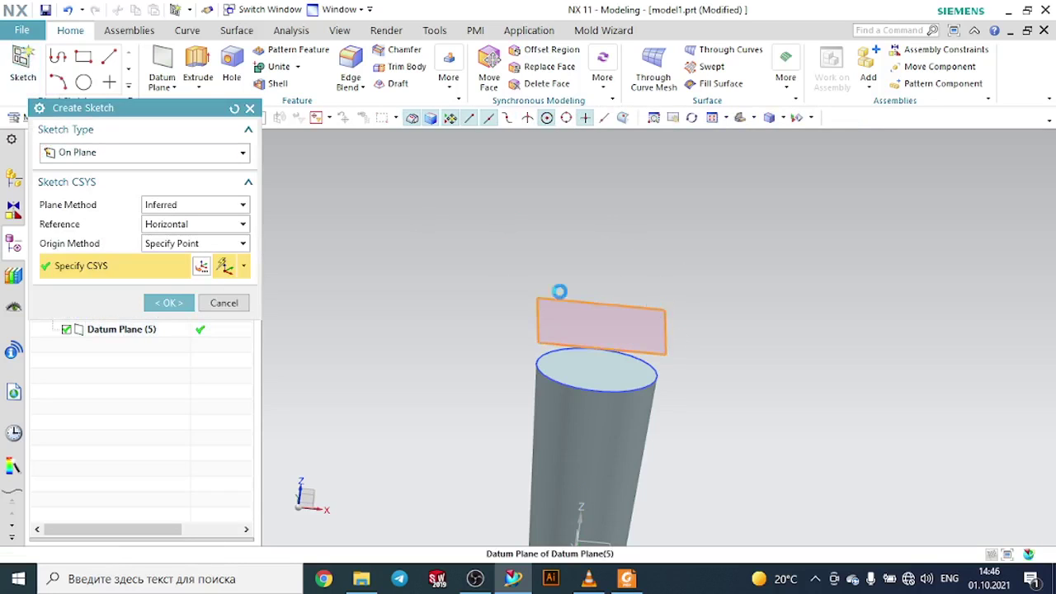
click(189, 303)
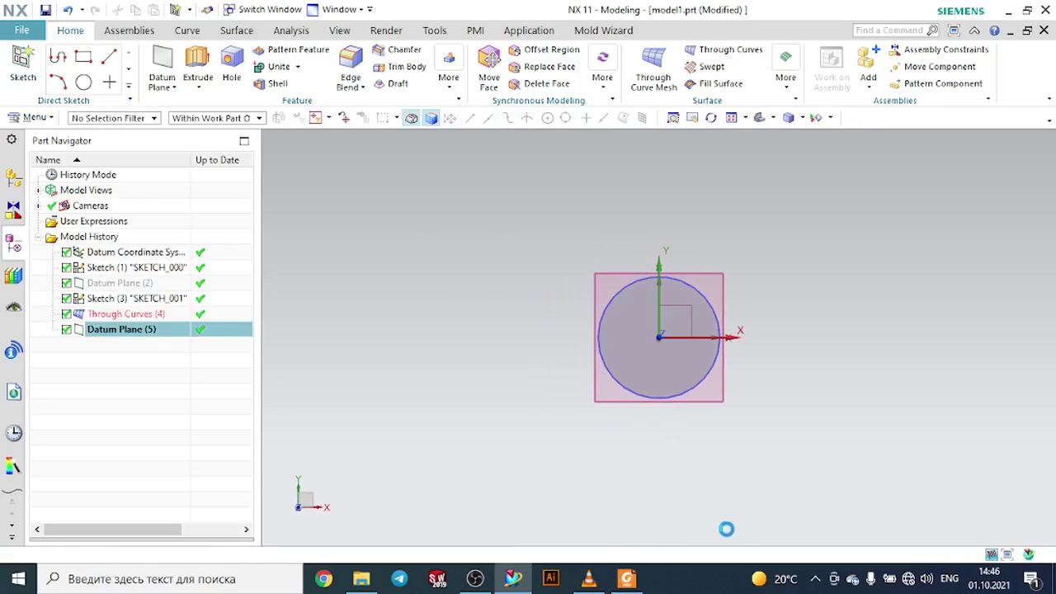
click(626, 580)
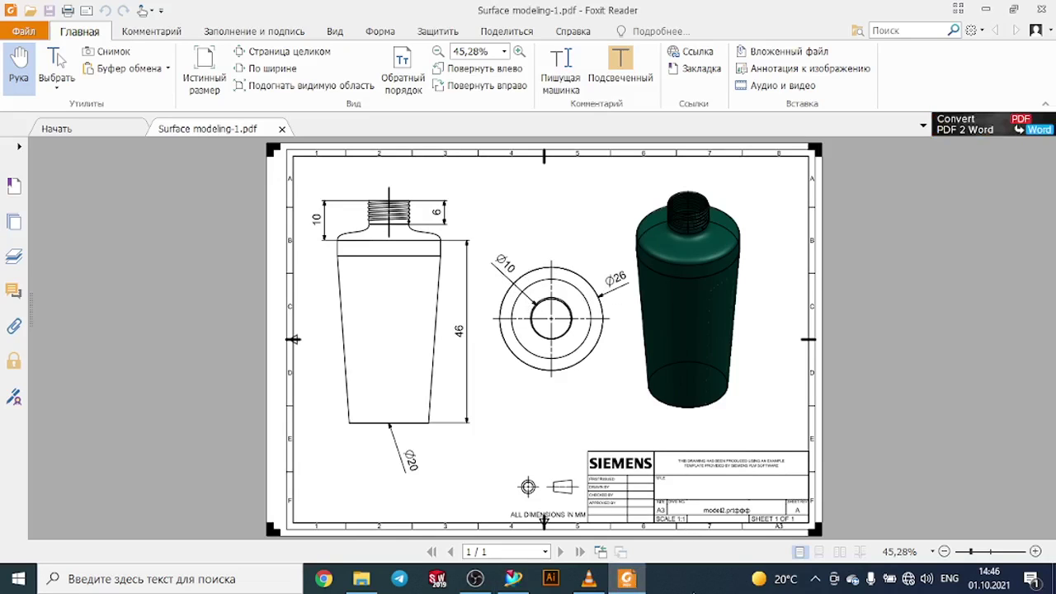
click(513, 578)
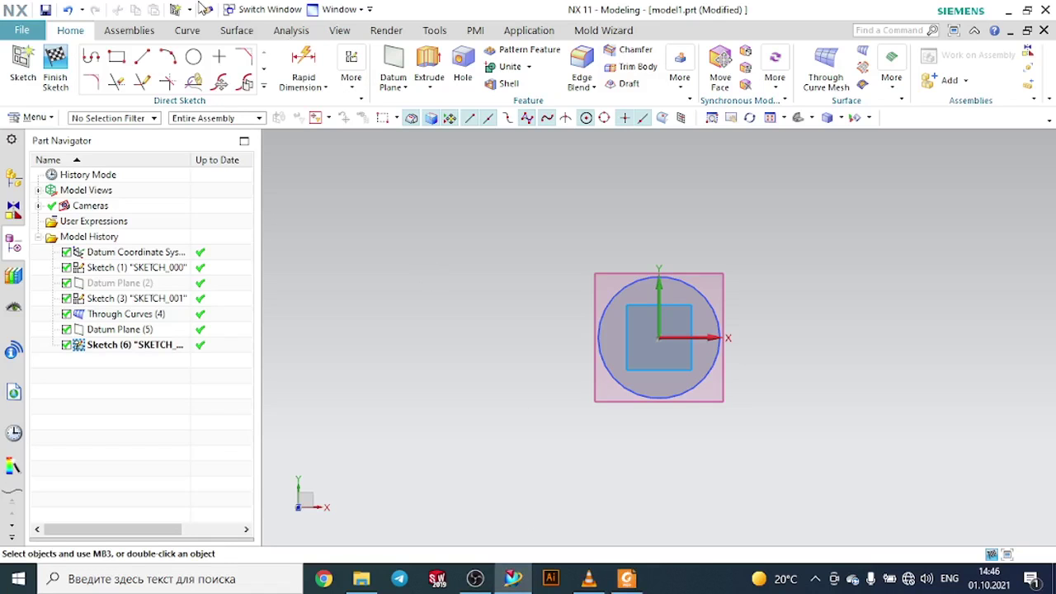
click(193, 56)
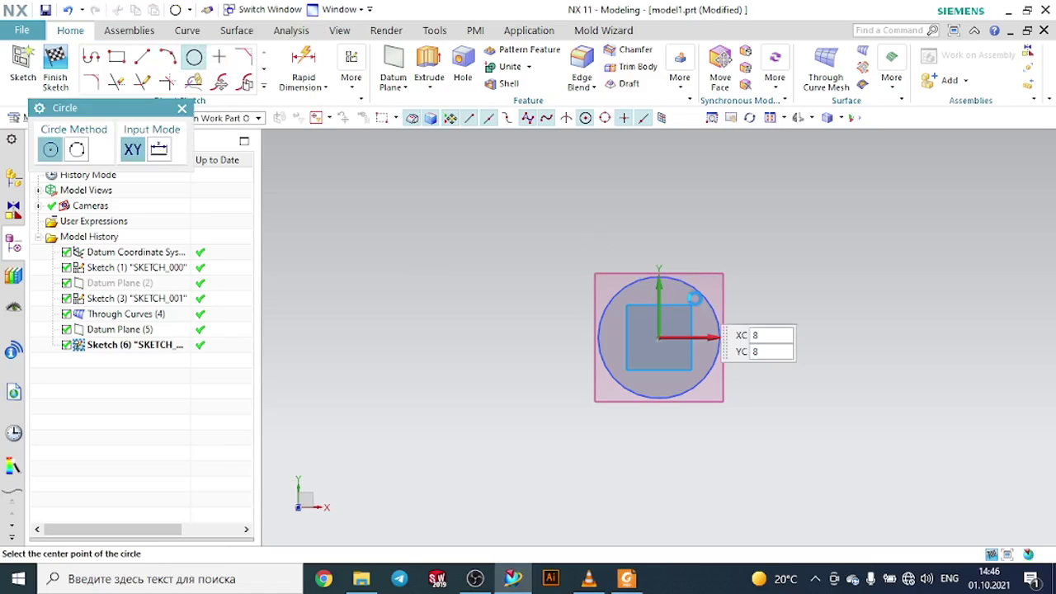
click(660, 337)
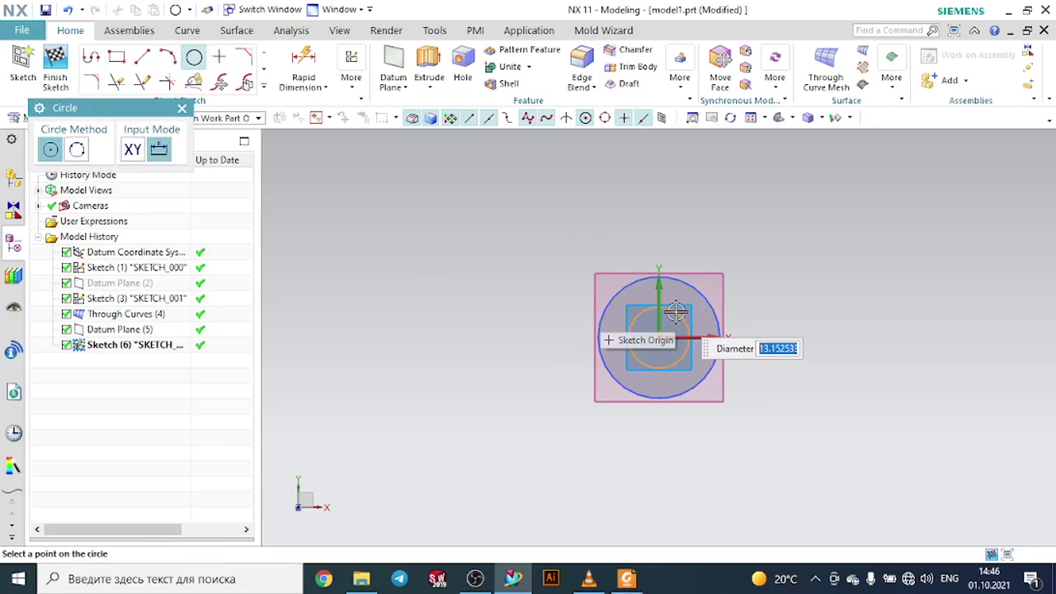
text(10)
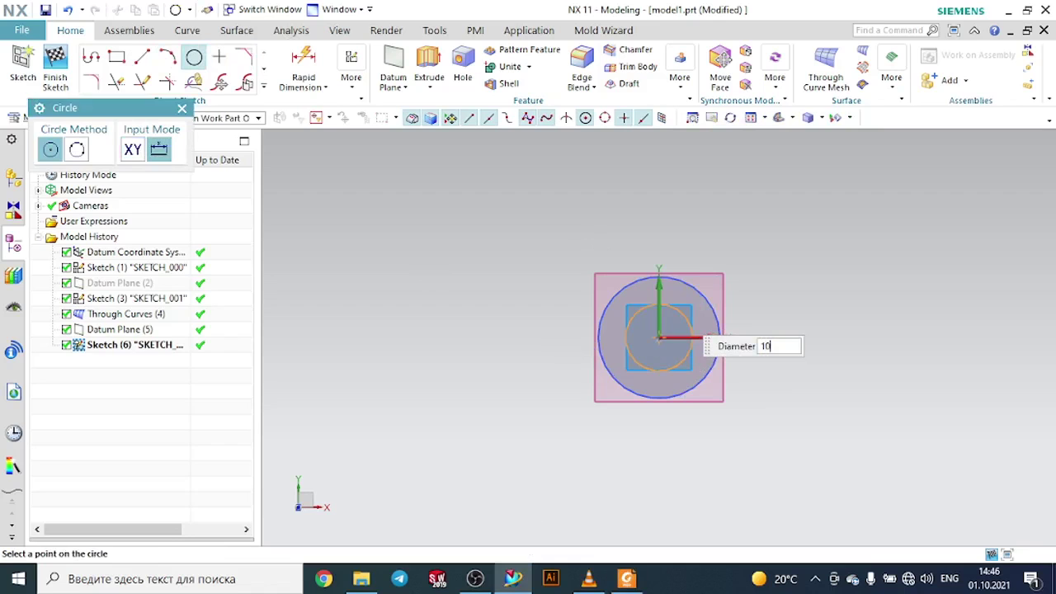
key(Return)
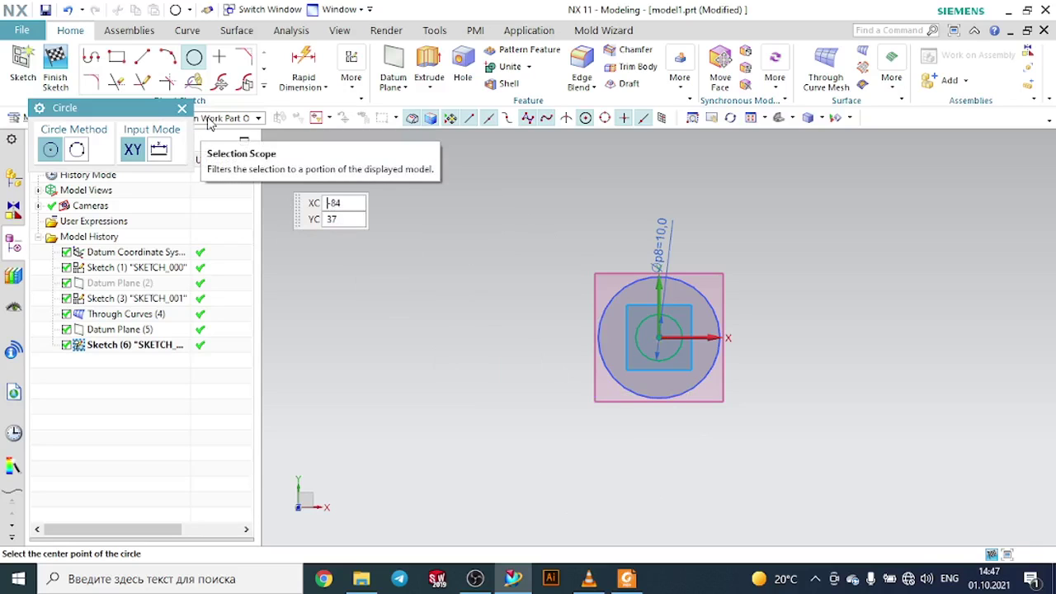
click(70, 66)
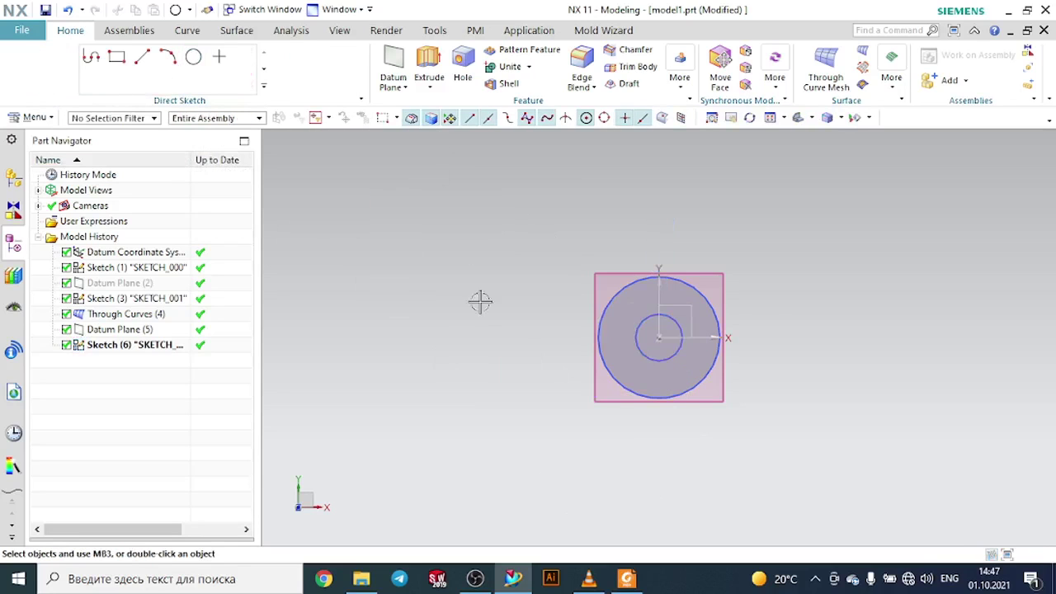
- Extrude the 10 mm circle 6 mm with the direction reversed down toward the bottle's top
middle_drag(533, 340, 530, 271)
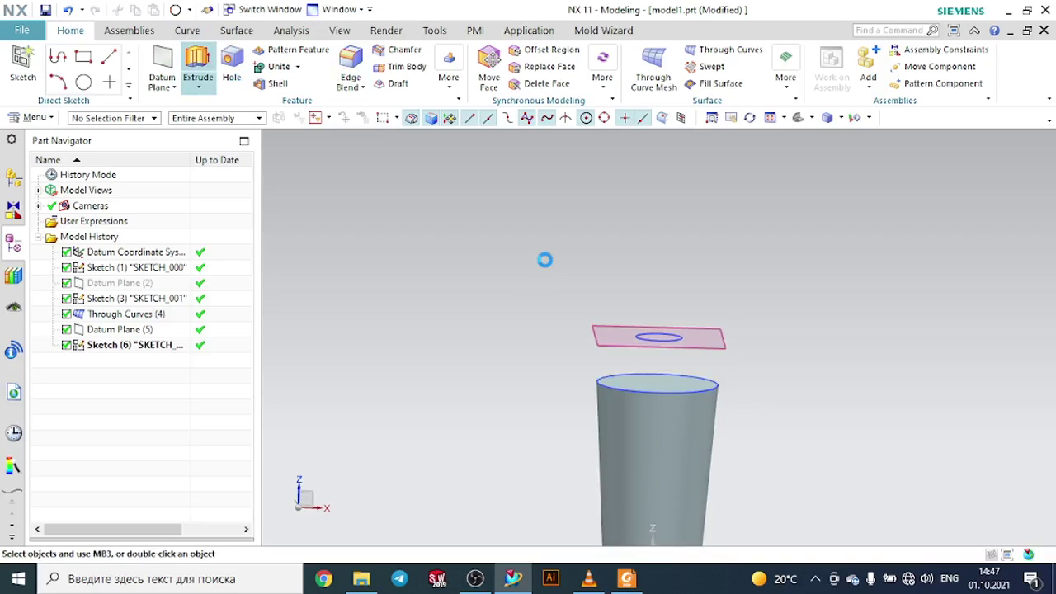
scroll(689, 329, up, 2)
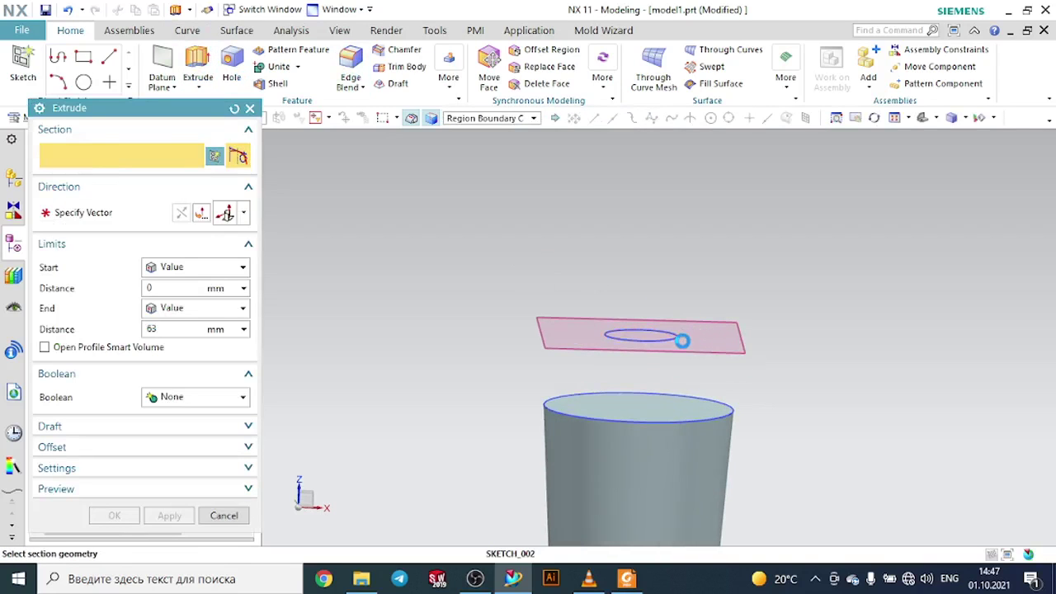
click(683, 340)
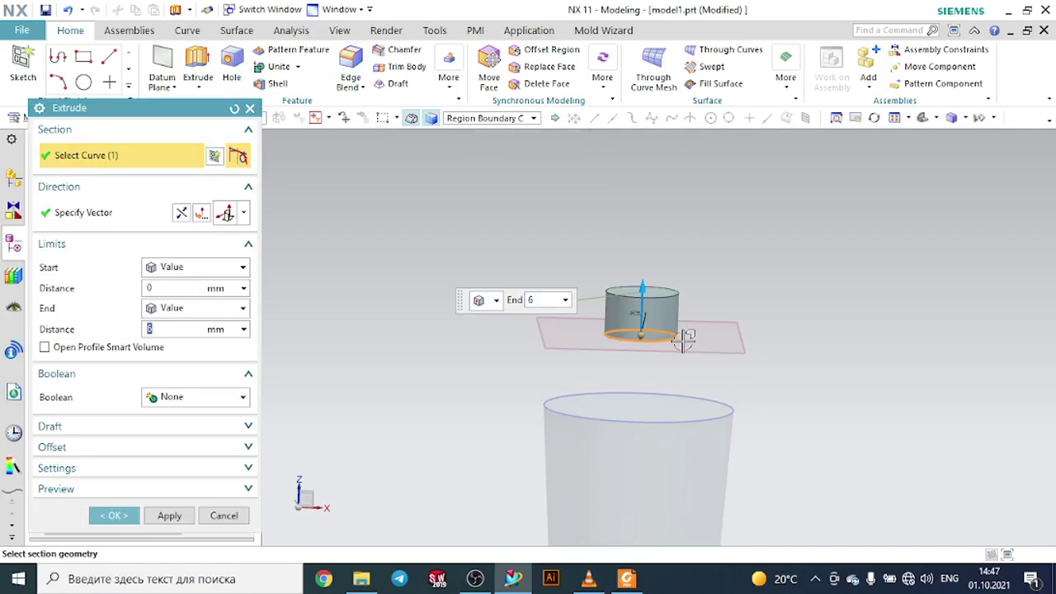
click(181, 214)
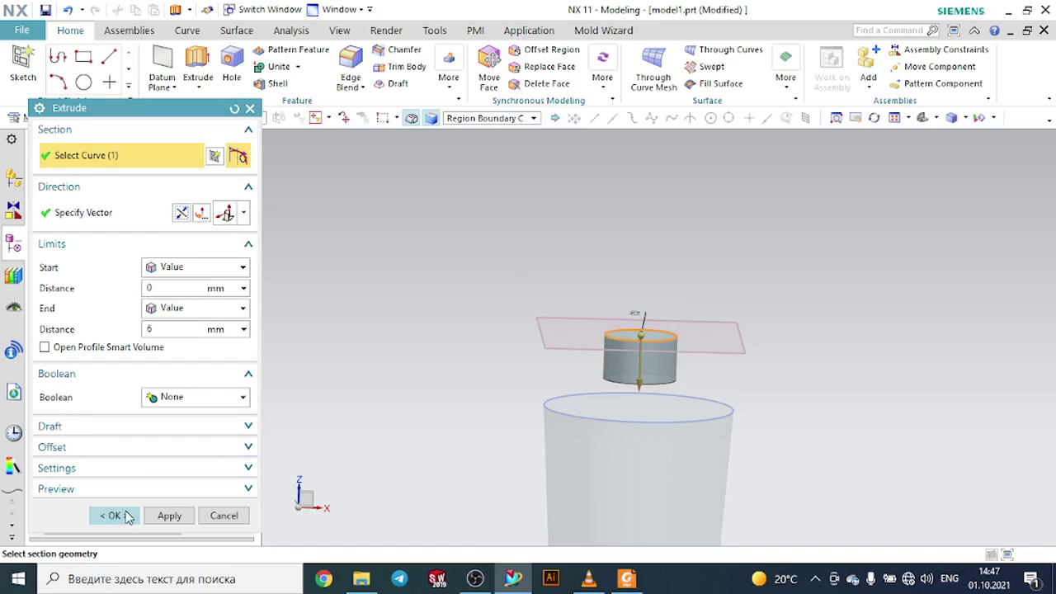
click(114, 515)
- Hide the second datum plane above the neck extrusion
middle_drag(688, 247, 802, 269)
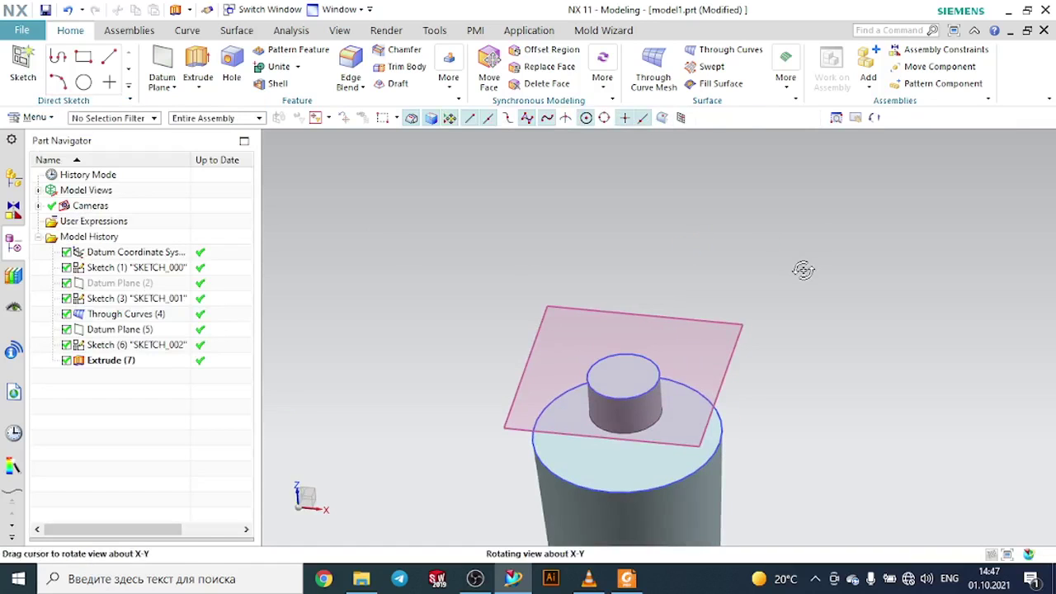
click(753, 314)
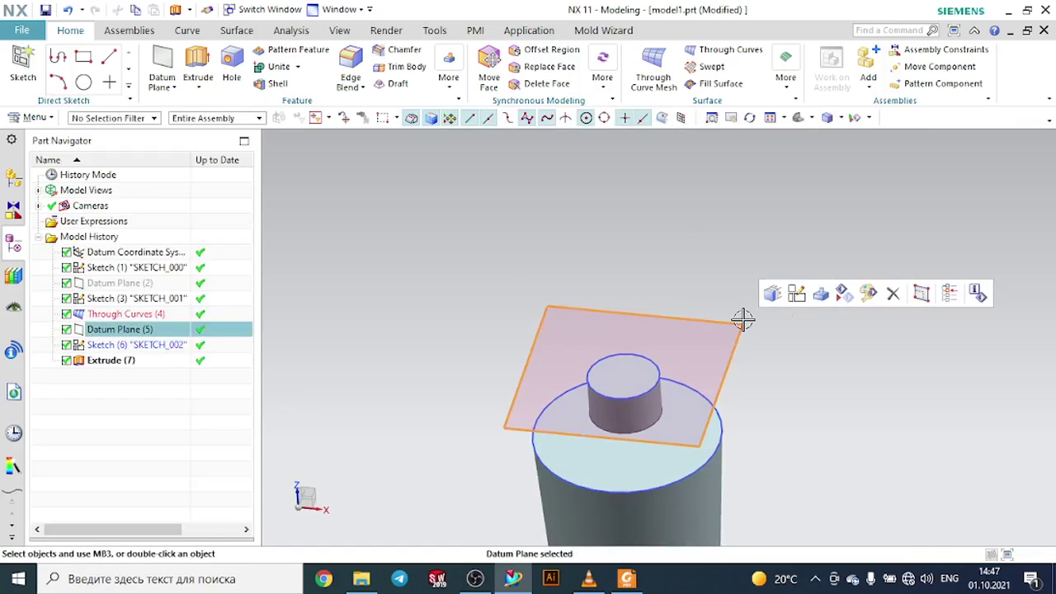
click(845, 297)
mouse_move(844, 302)
middle_down()
mouse_move(856, 255)
mouse_move(853, 281)
middle_up()
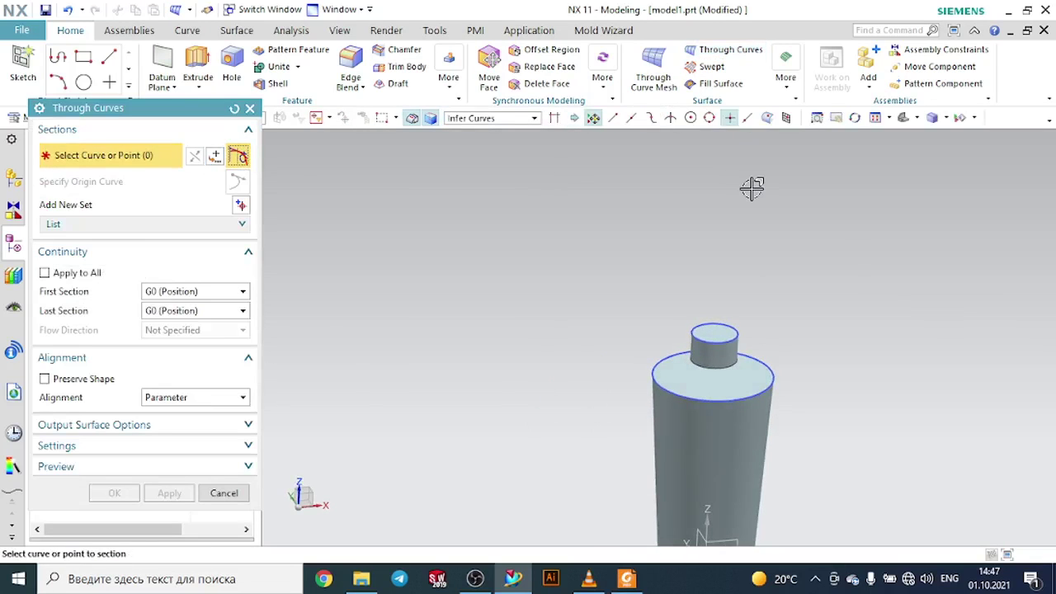
- Start Through Curves and pick the neck extrusion's bottom edge and the bottle's top edge as the two sections, reversing direction
scroll(718, 371, up, 3)
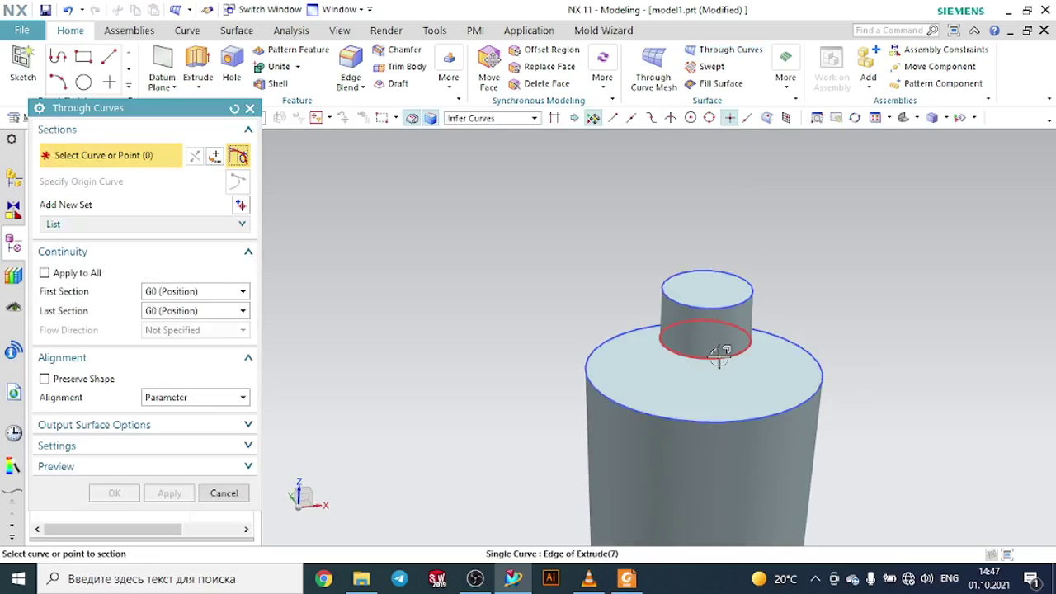
click(720, 353)
middle_click(358, 247)
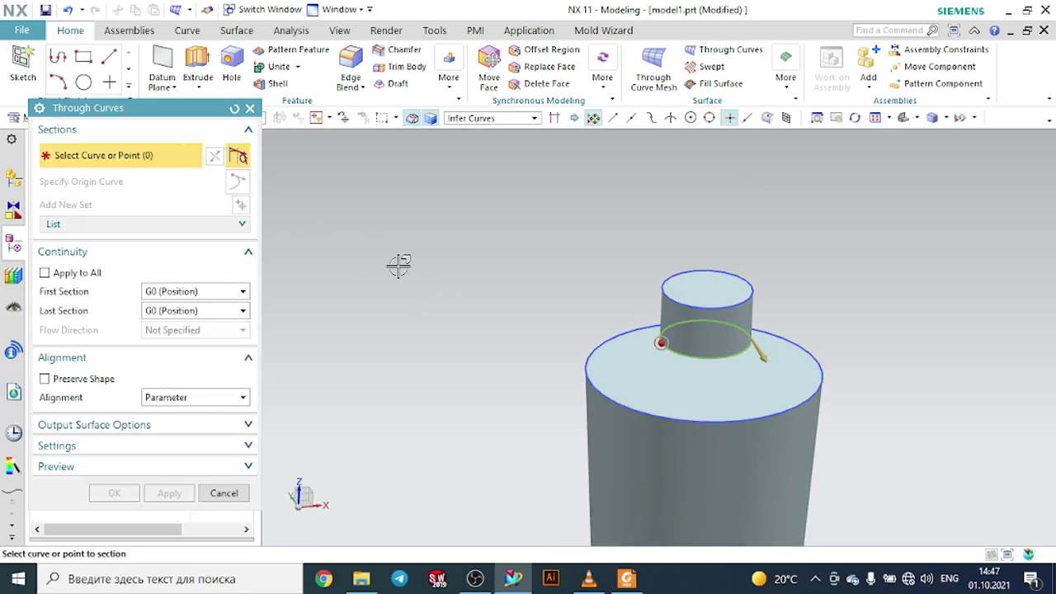
click(620, 327)
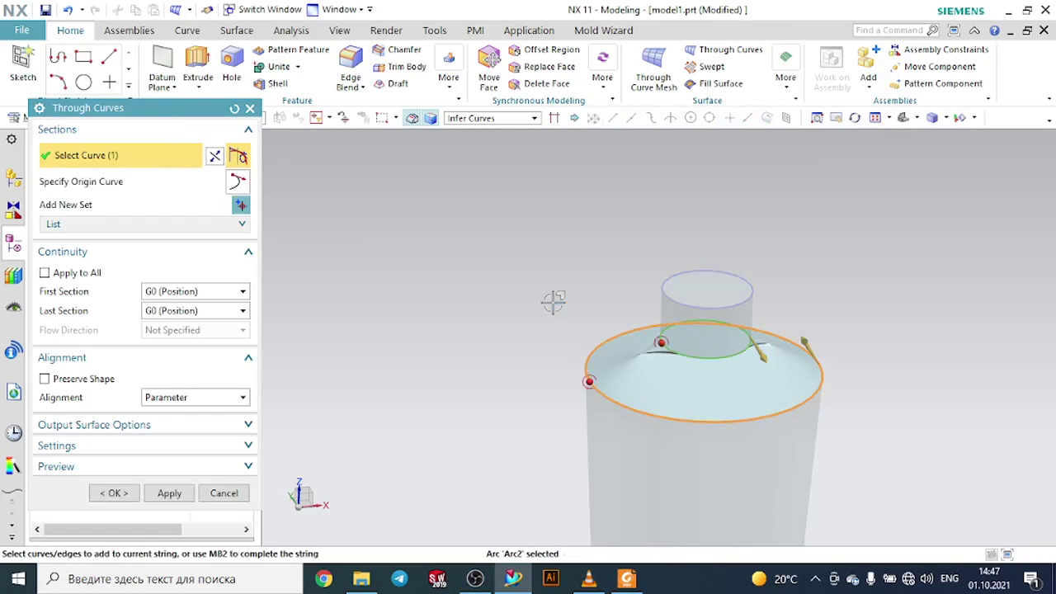
middle_drag(554, 302, 592, 302)
click(213, 157)
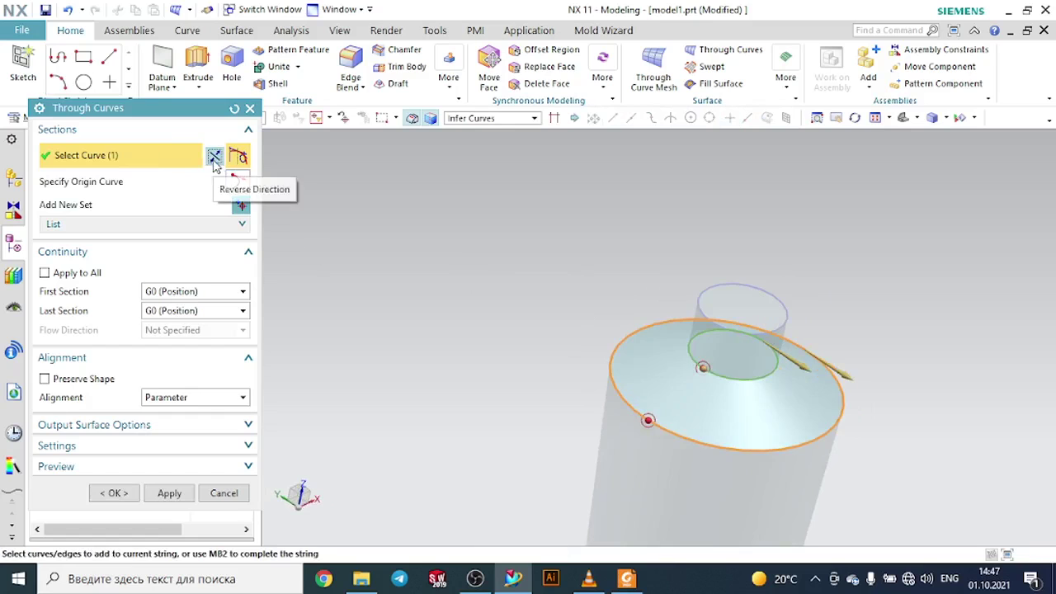
click(172, 293)
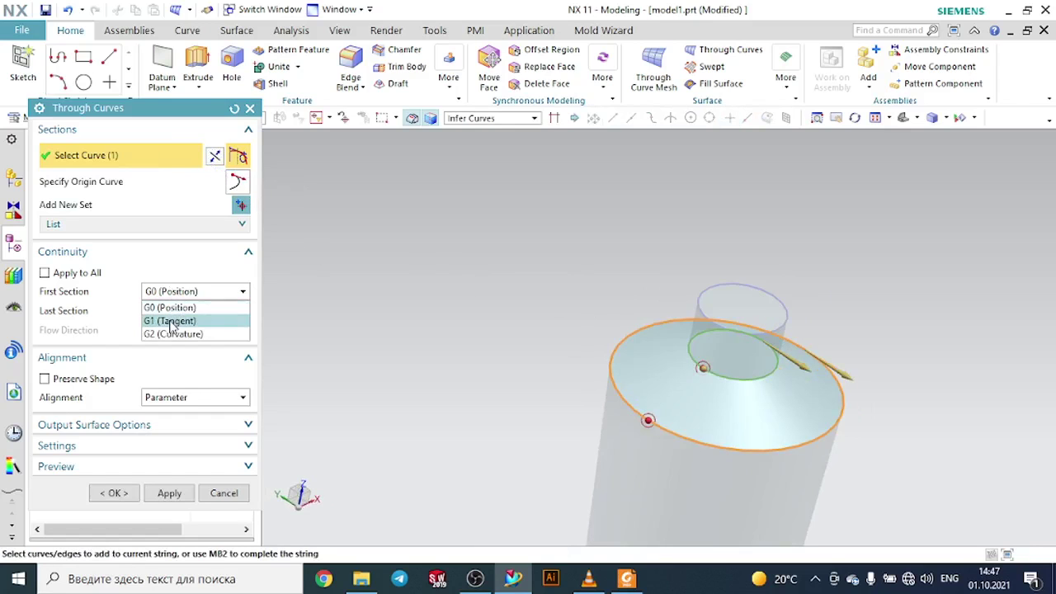
click(172, 318)
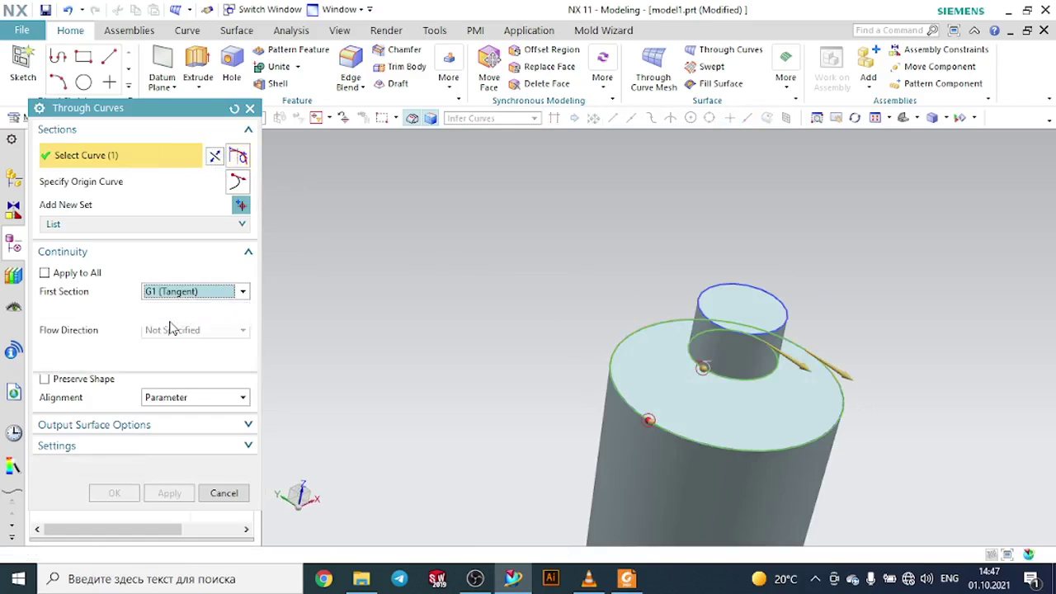
click(679, 384)
click(195, 338)
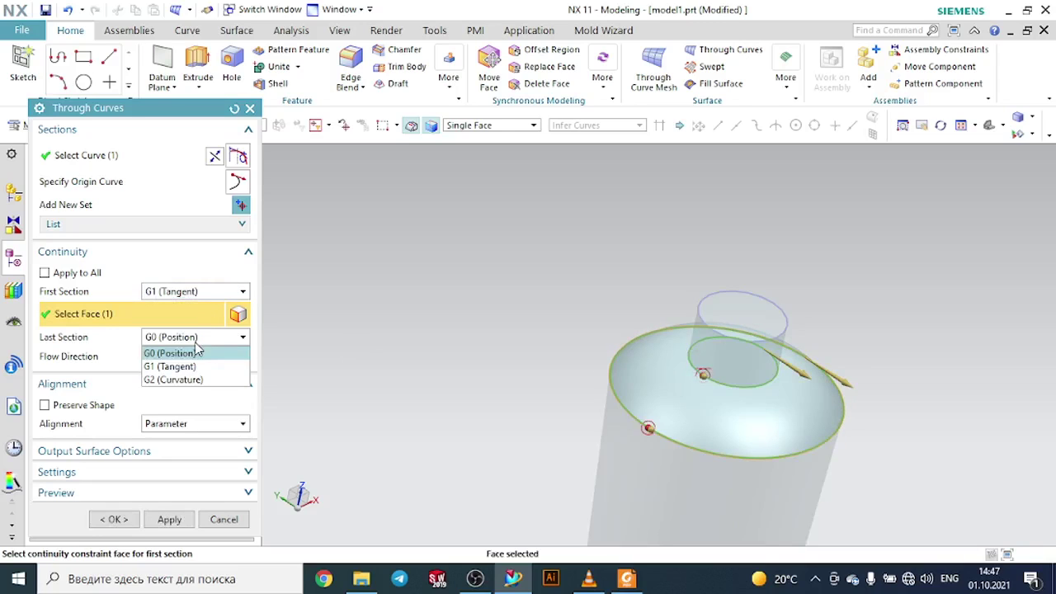
click(192, 367)
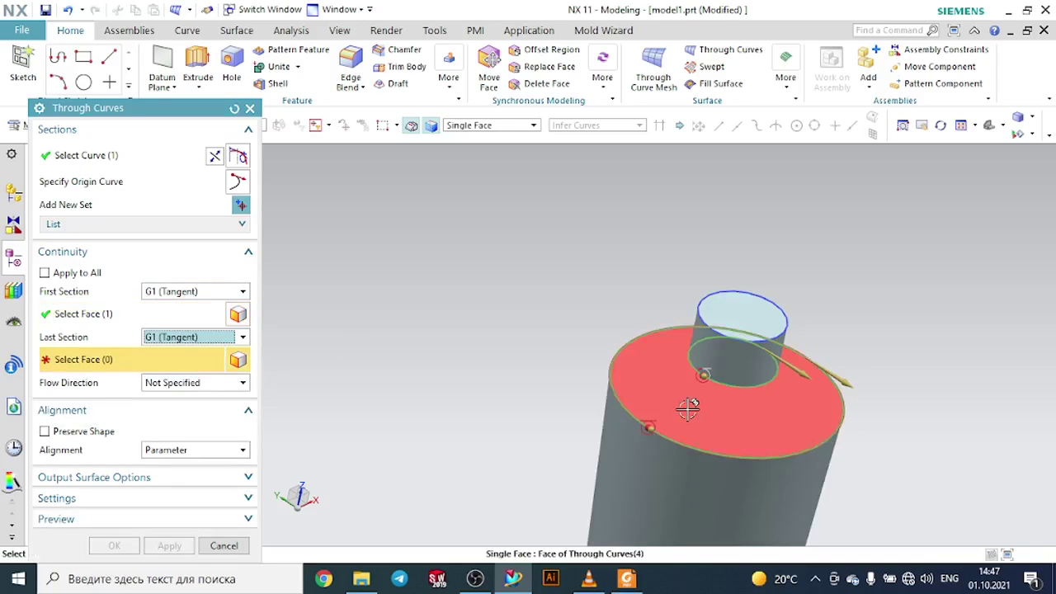
click(620, 430)
middle_drag(540, 378, 647, 340)
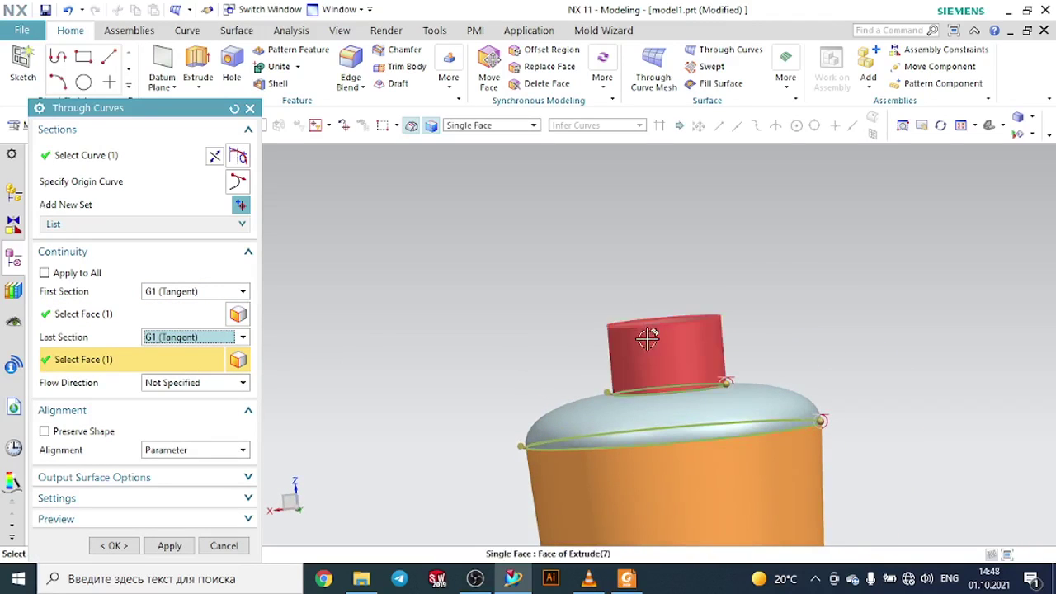
click(208, 294)
click(170, 305)
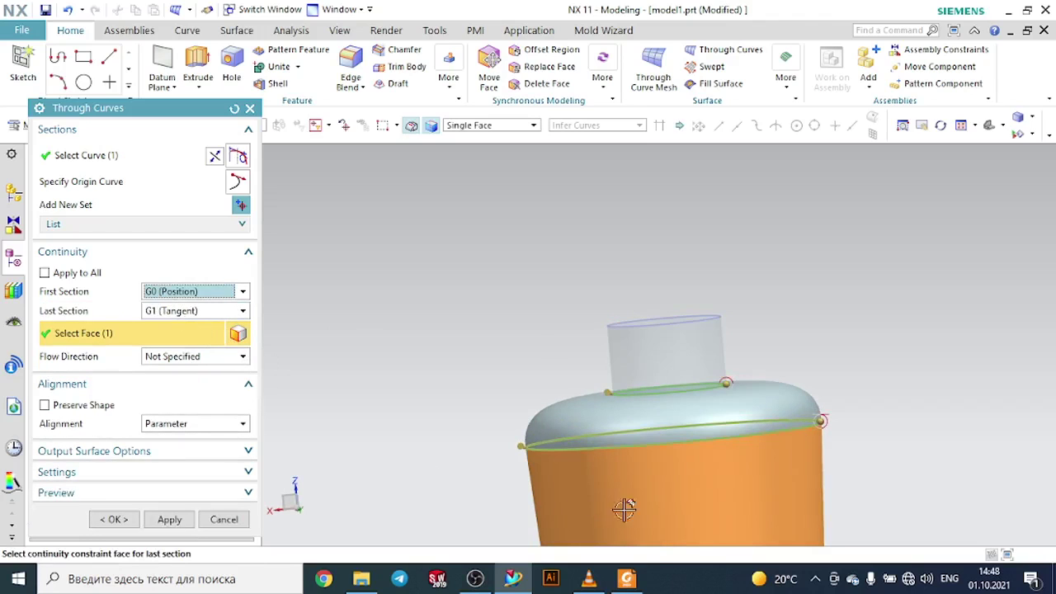
- Switch to the PDF drawing to check the bottle's neck and return to NX
click(628, 578)
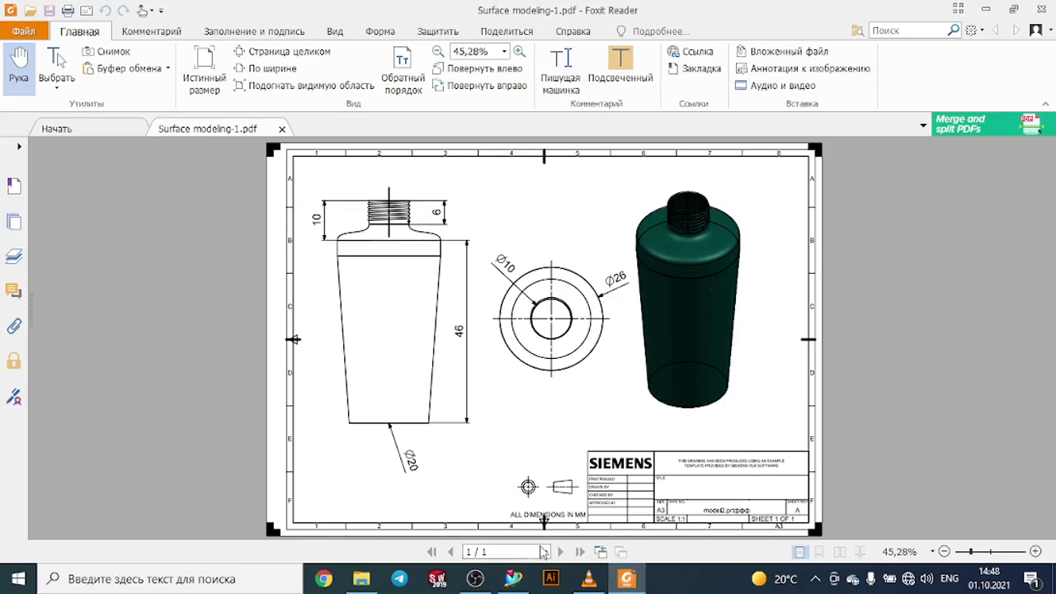
click(514, 578)
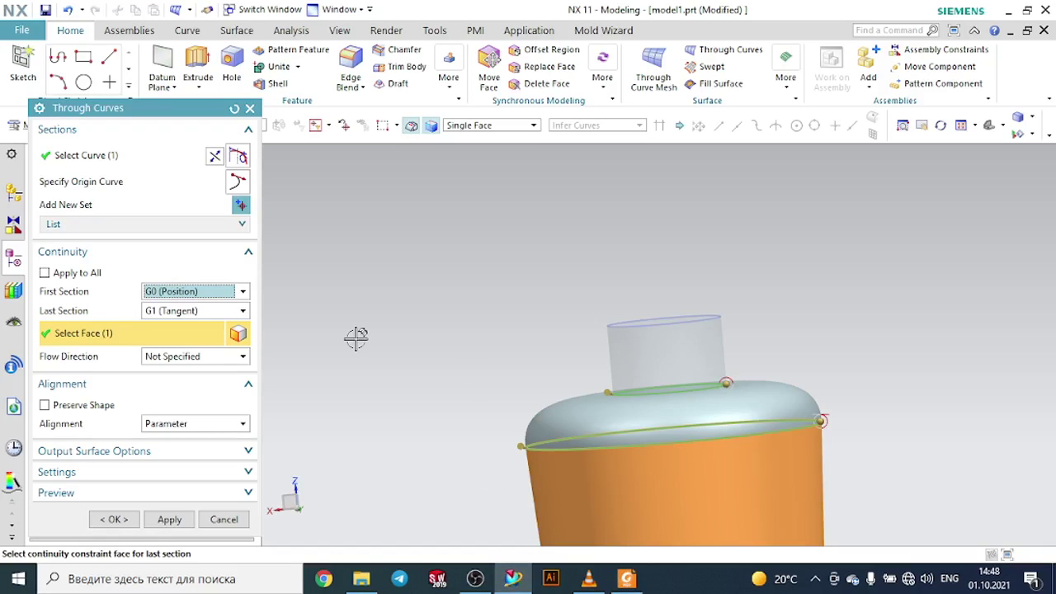
click(209, 311)
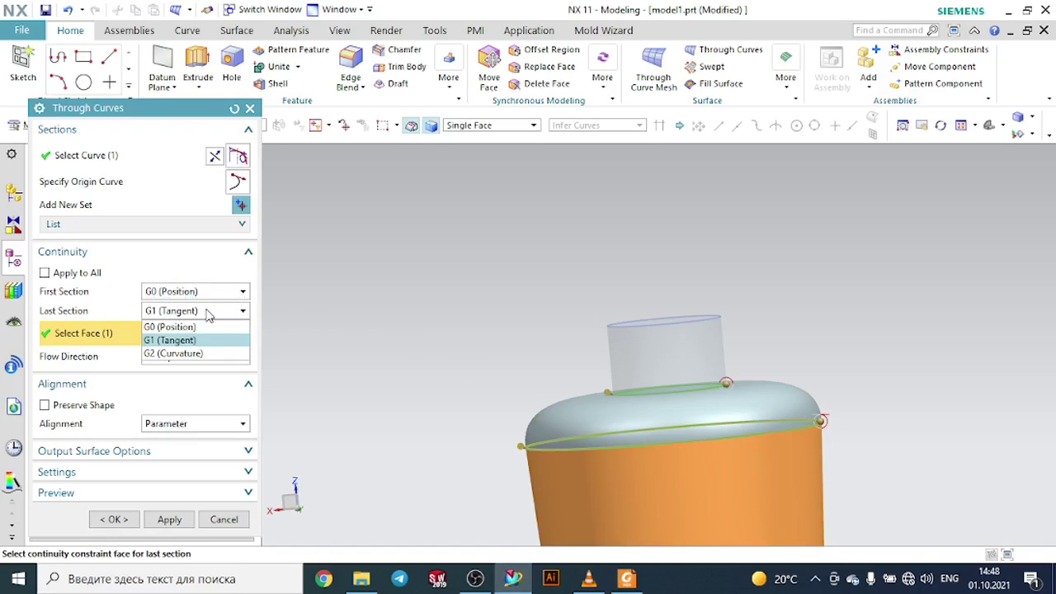
click(208, 313)
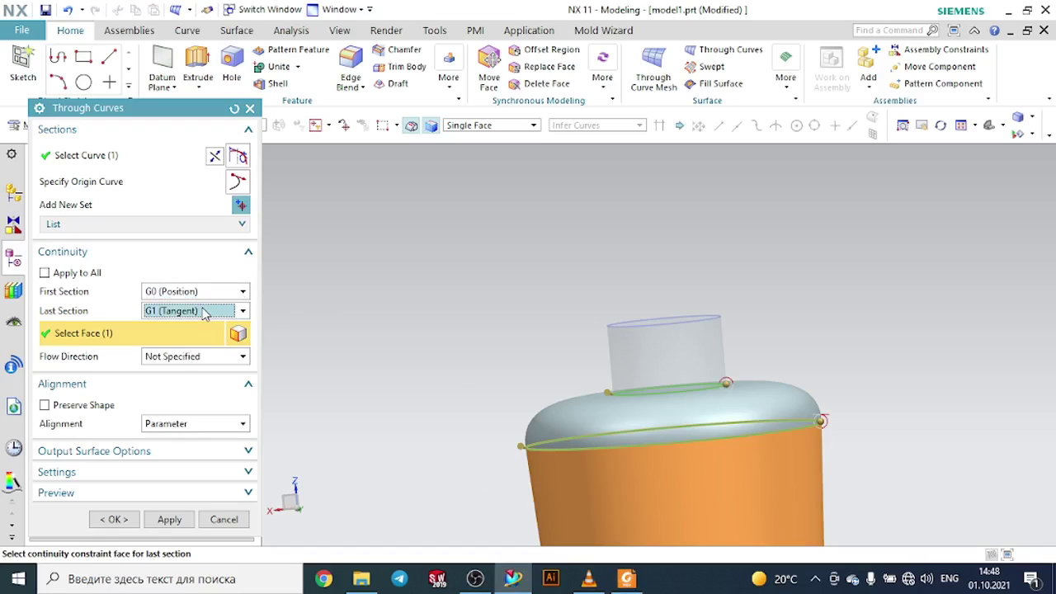
click(205, 315)
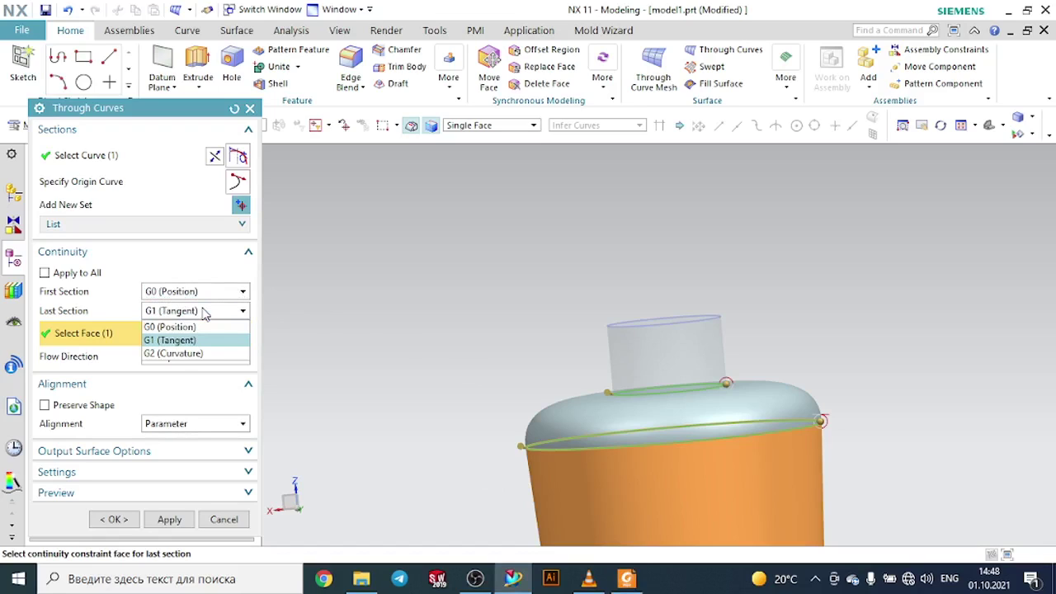
click(205, 314)
click(188, 297)
click(174, 316)
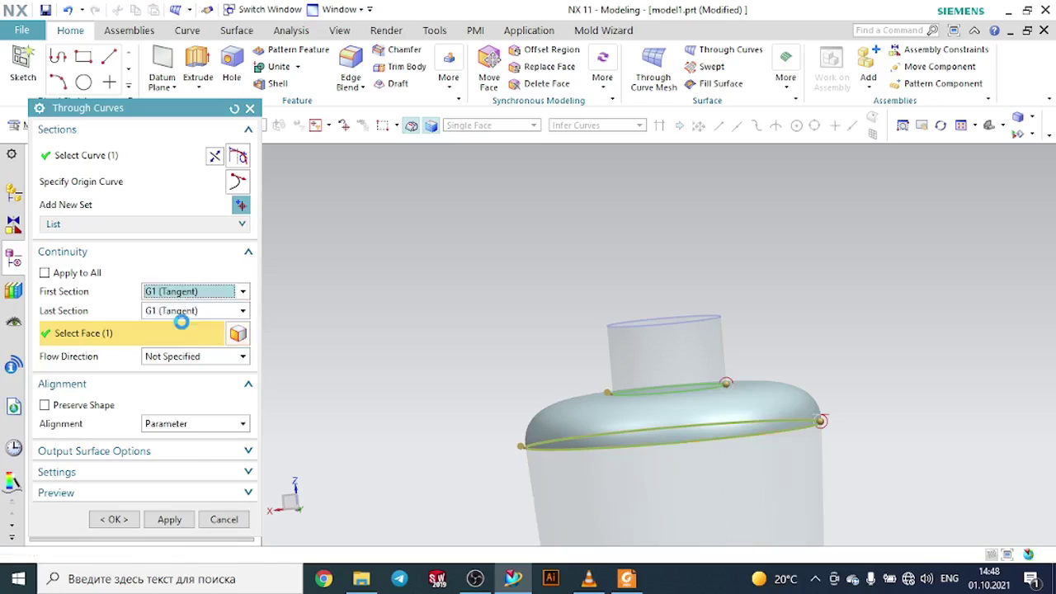
click(627, 355)
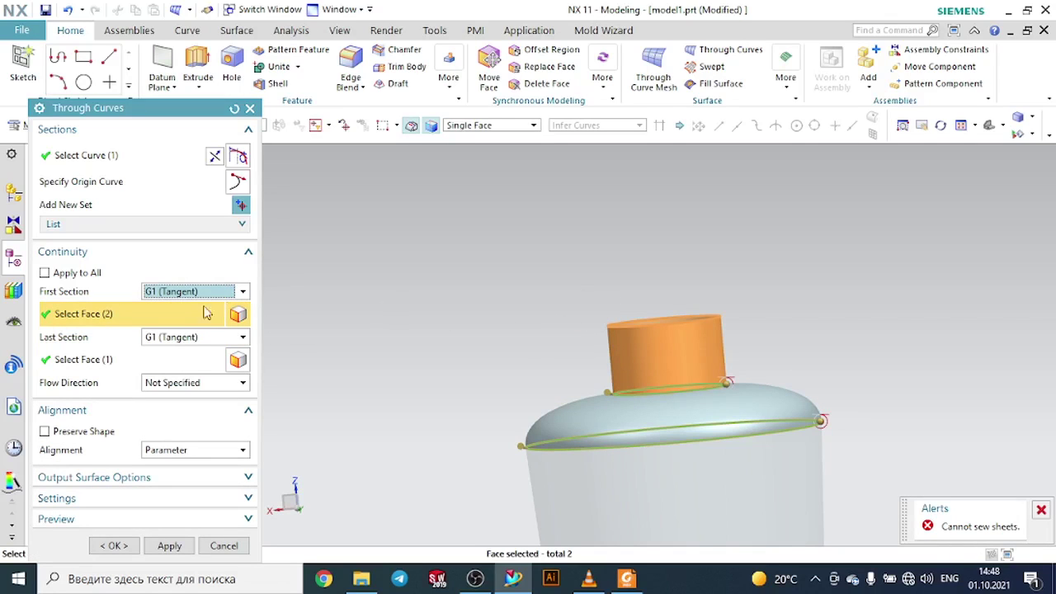
click(178, 294)
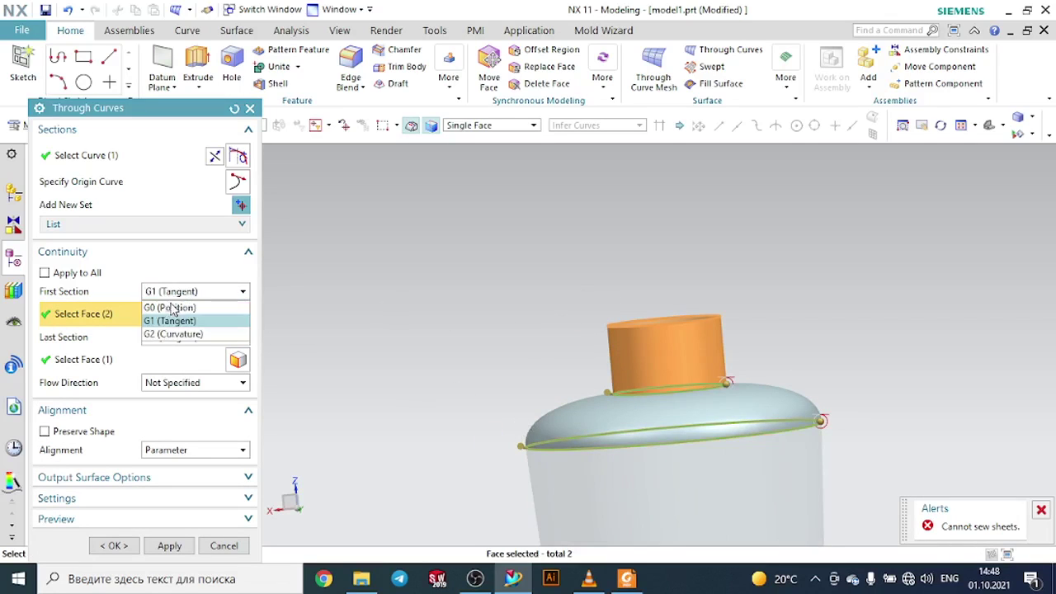
click(173, 307)
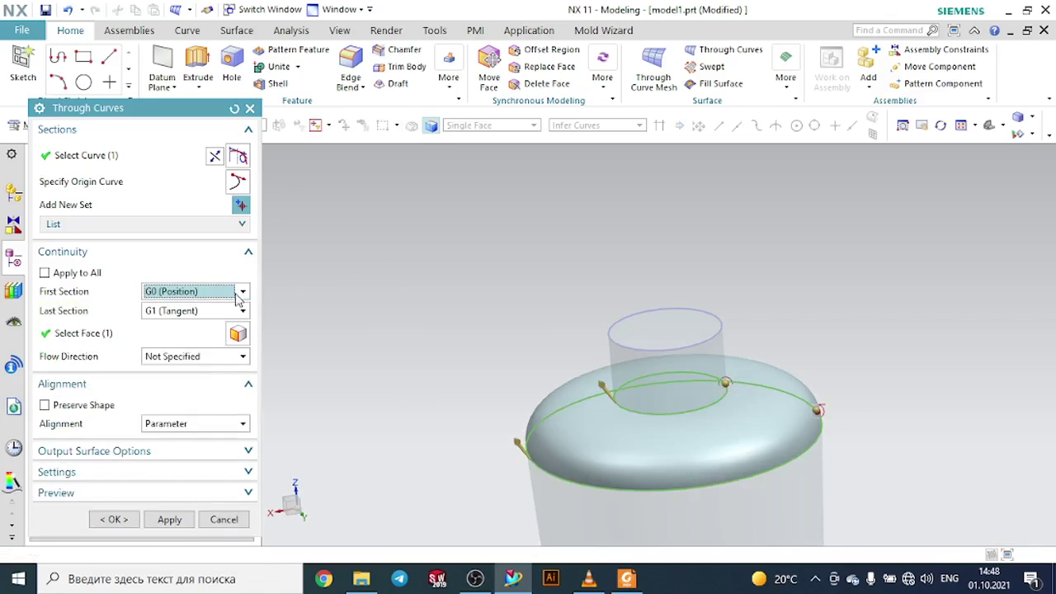
click(198, 311)
click(190, 330)
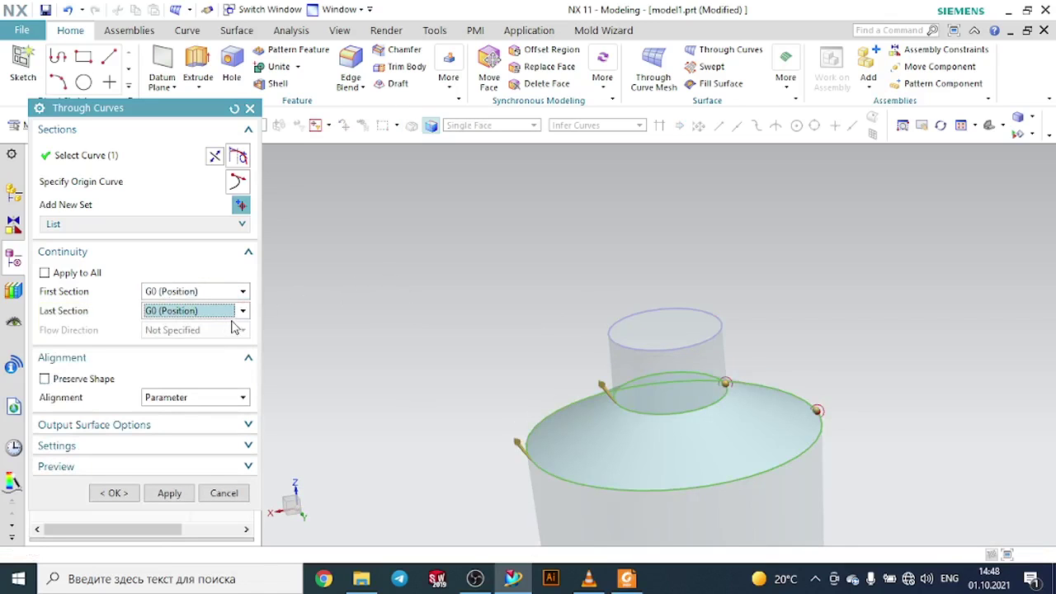
click(189, 309)
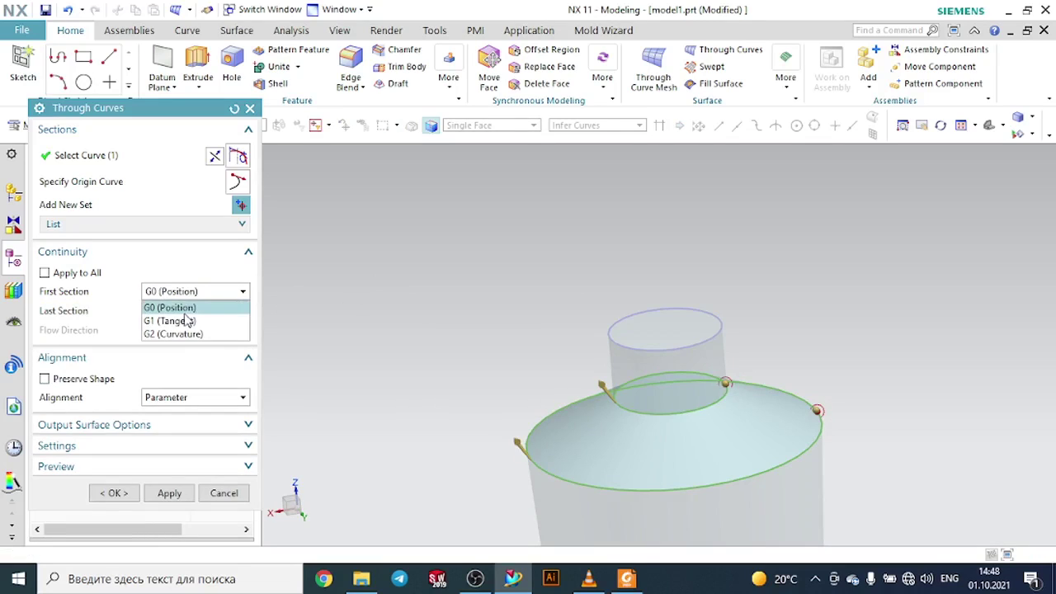
click(188, 320)
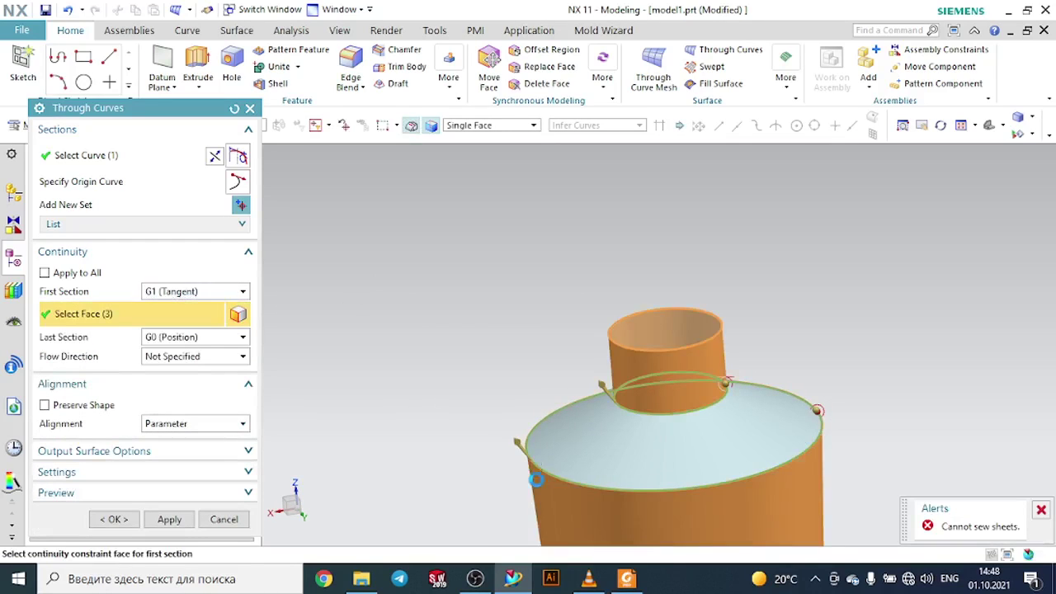
click(250, 109)
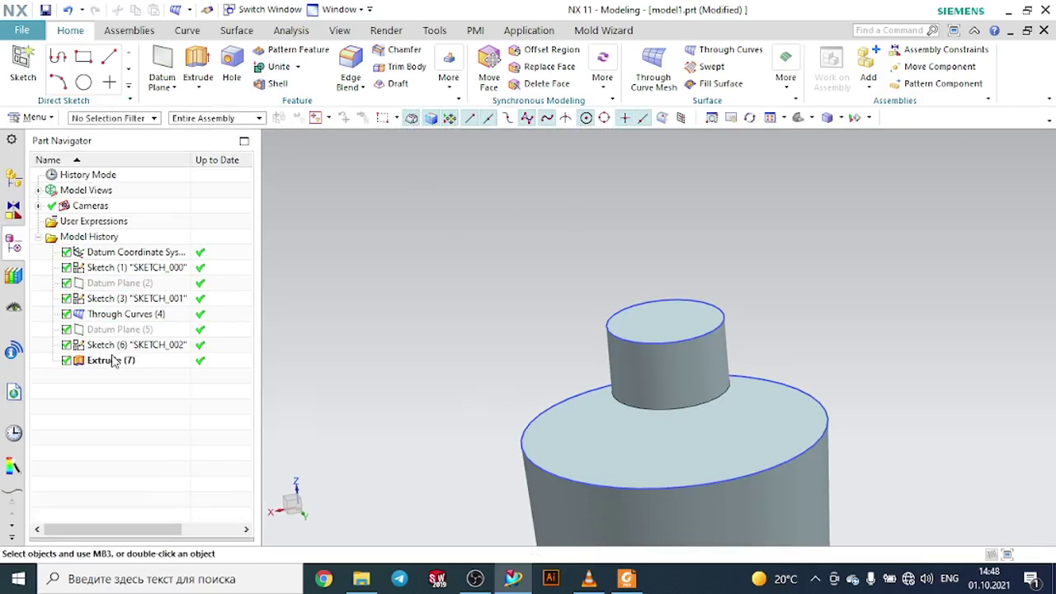
- Restart Through Curves with the neck circle as the first section and the bottle's top edge as the second, reversing its direction
click(115, 363)
click(118, 345)
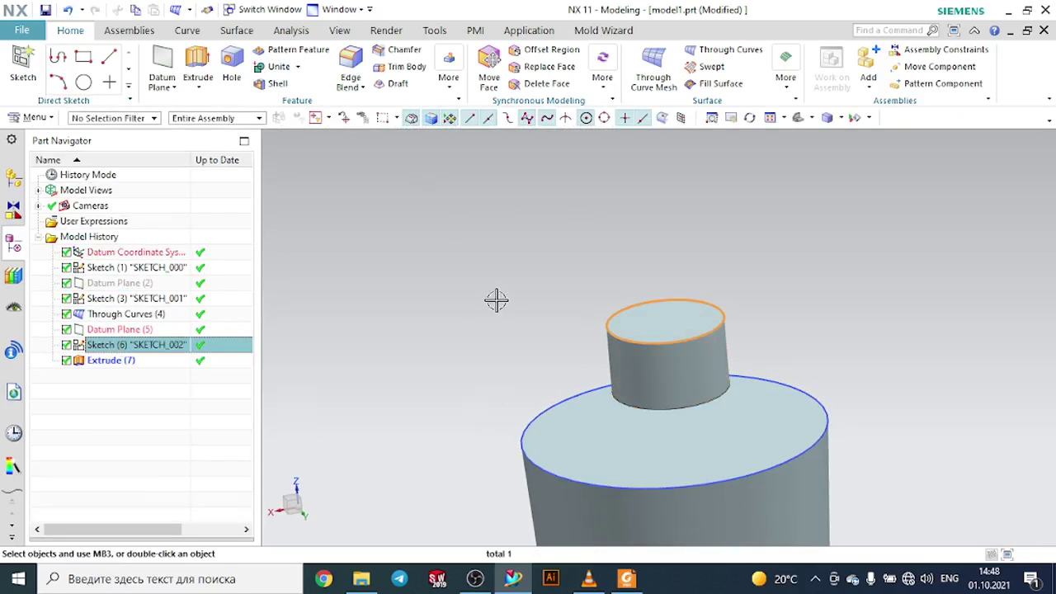
middle_drag(496, 299, 504, 285)
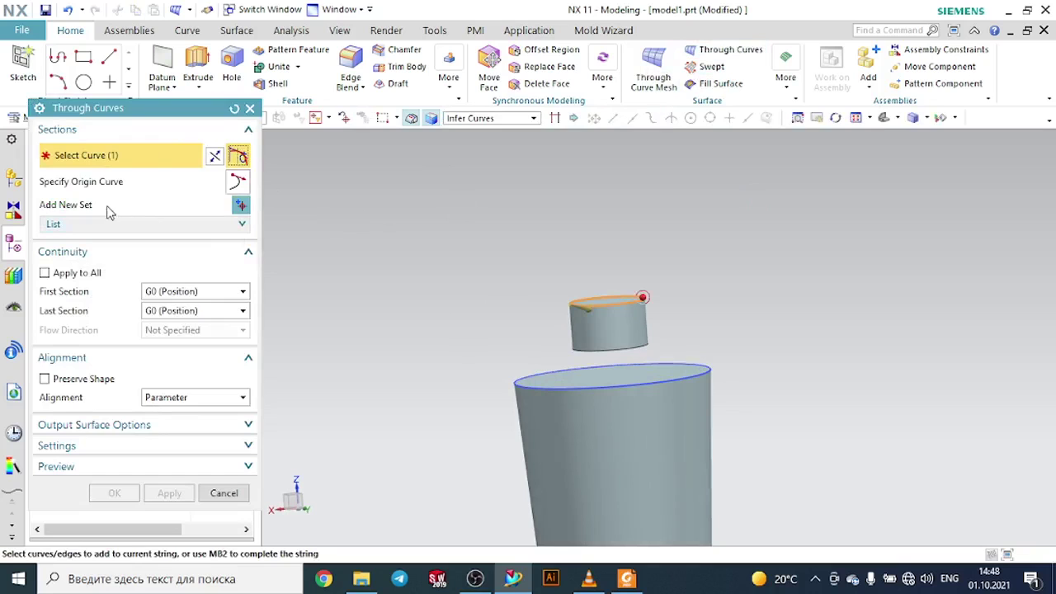
middle_click(428, 234)
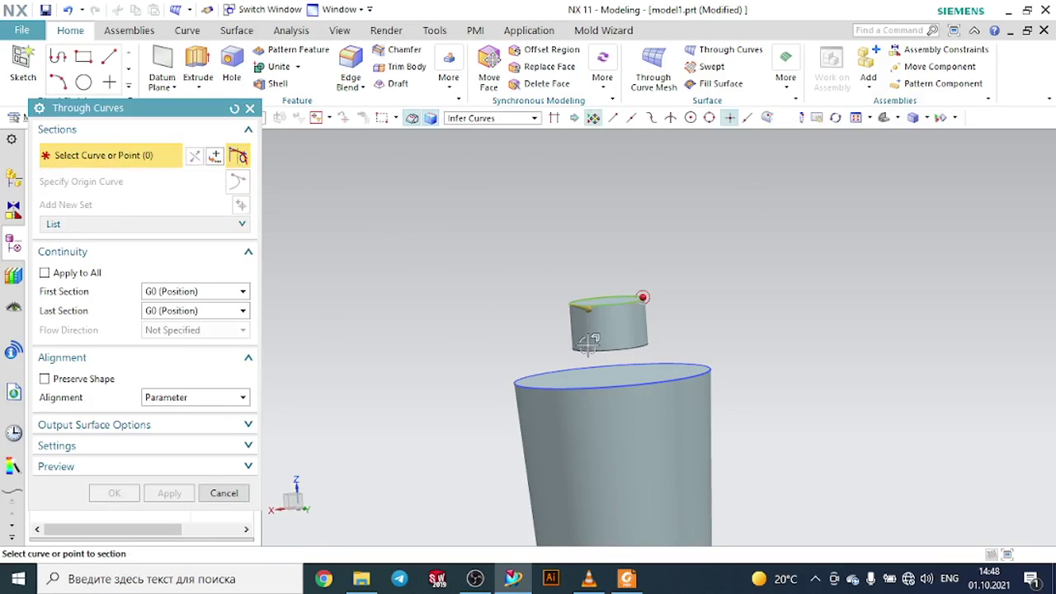
click(517, 371)
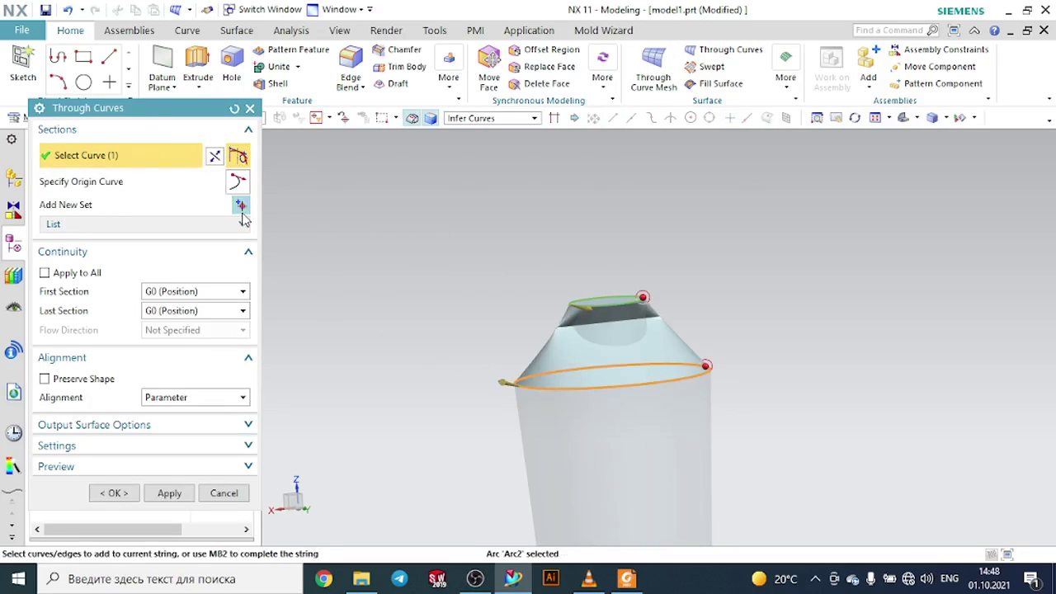
click(214, 155)
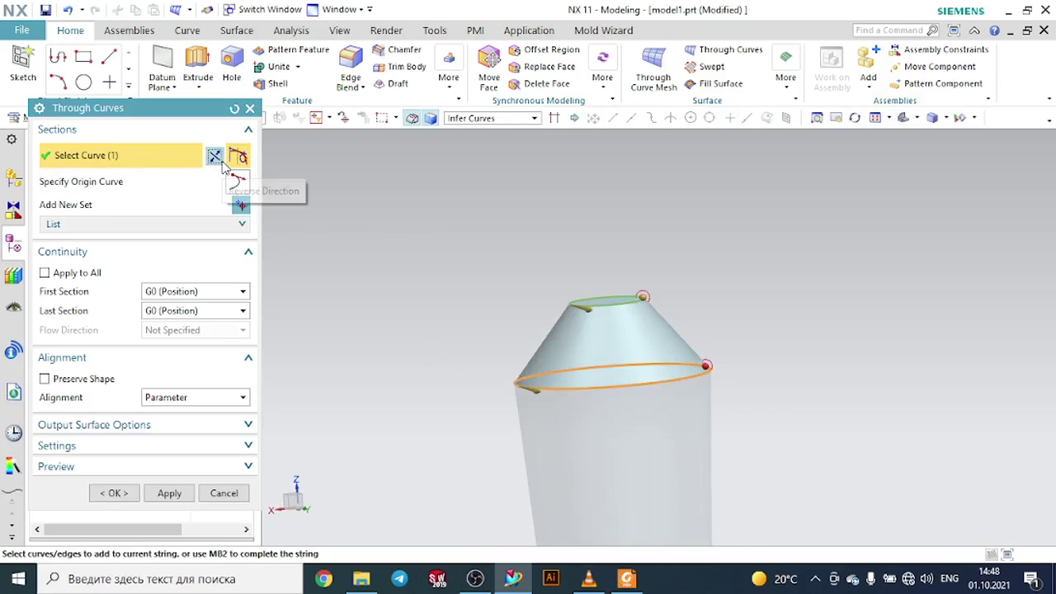
click(219, 317)
click(200, 340)
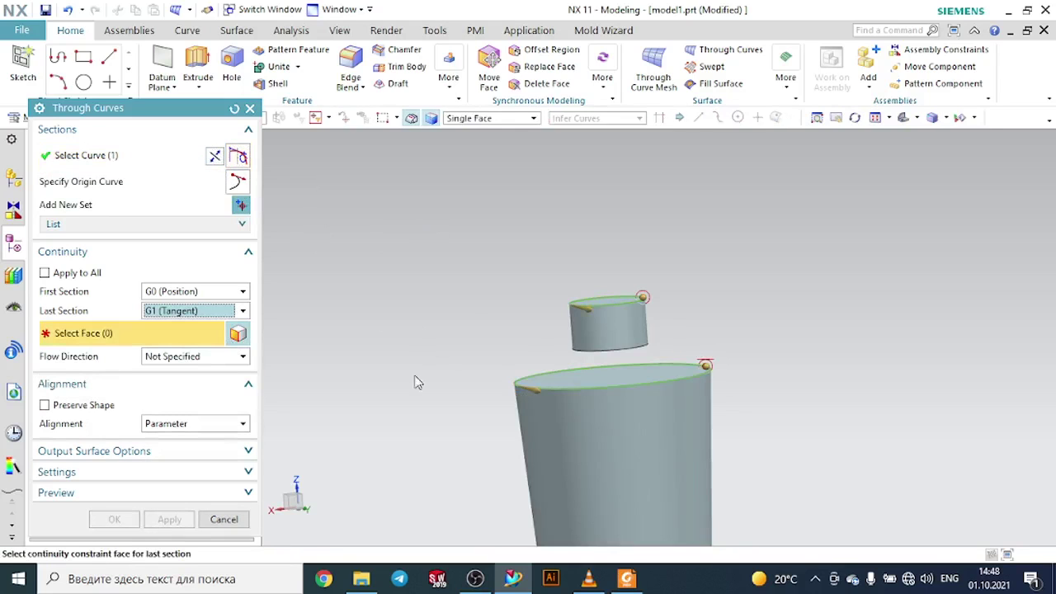
click(598, 420)
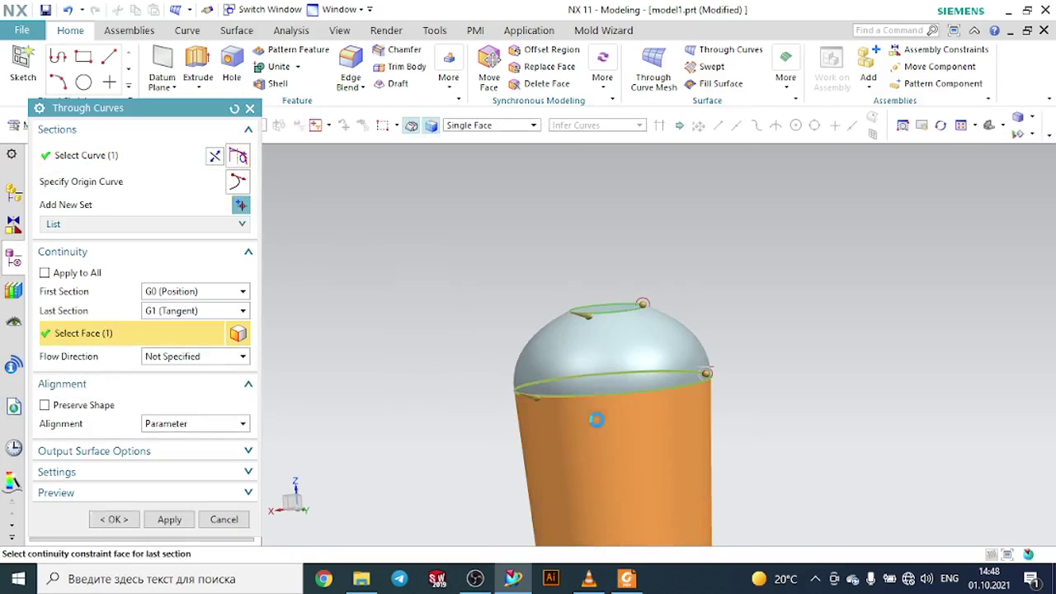
click(192, 320)
click(178, 327)
- Set the first section's continuity to G1 (Tangent) against the bottle's side face
click(188, 293)
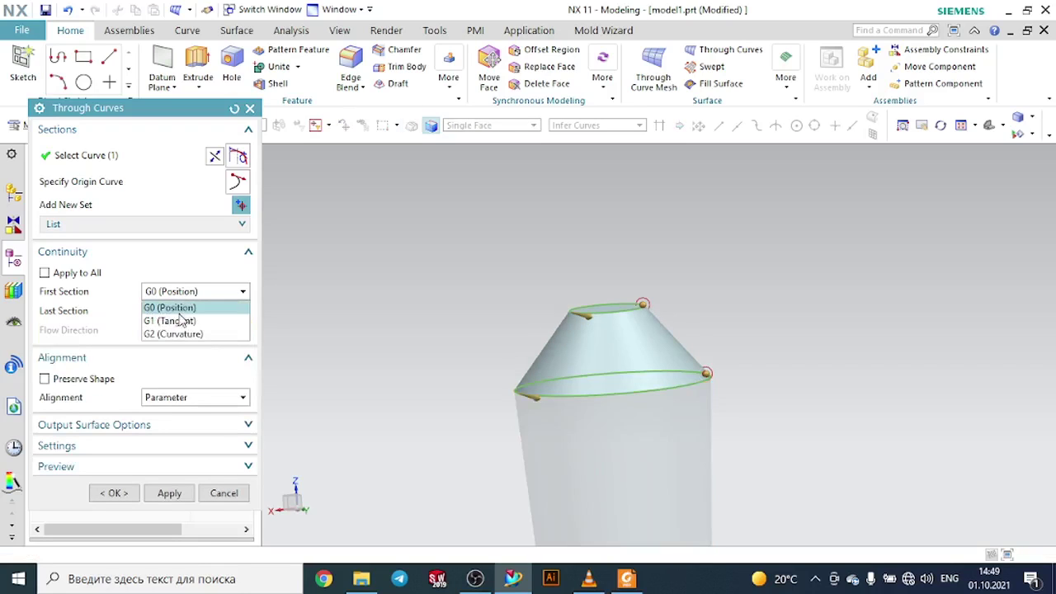
click(180, 320)
click(546, 436)
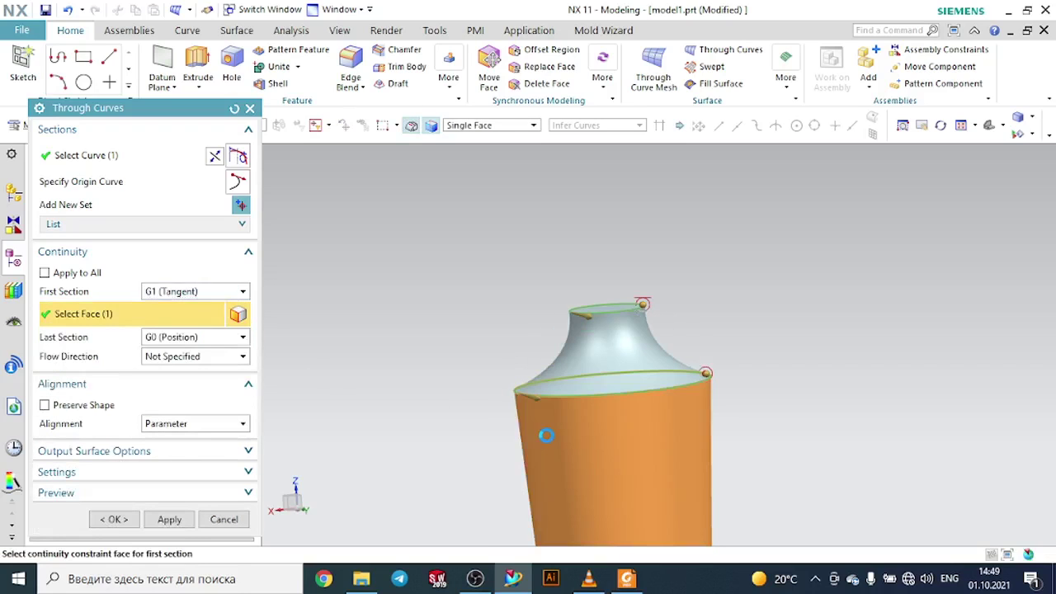
- Set the last section's continuity to G1 (Tangent) and create the Through Curves surface
click(189, 338)
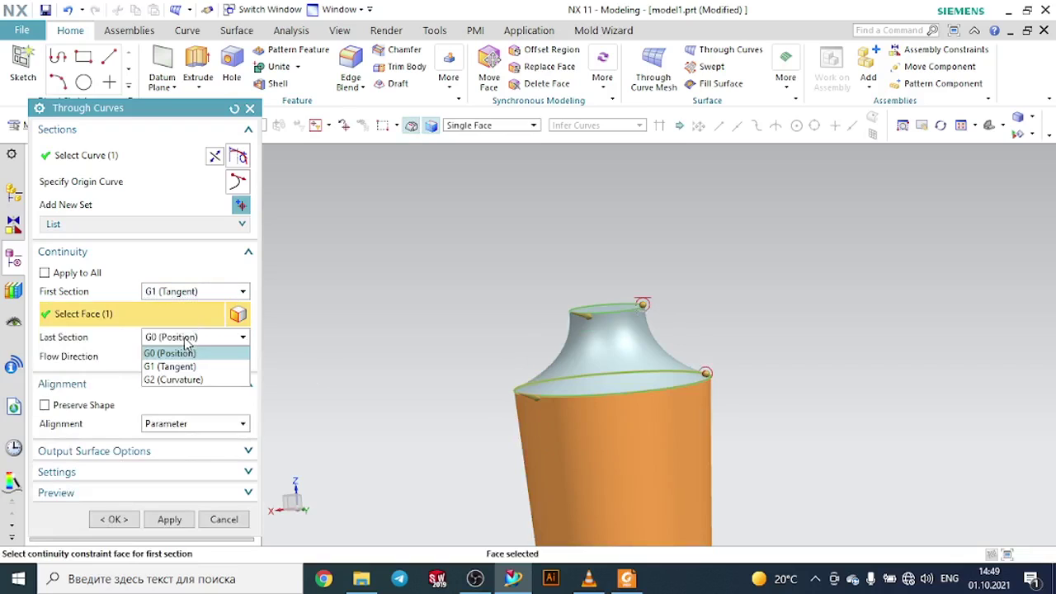
click(174, 366)
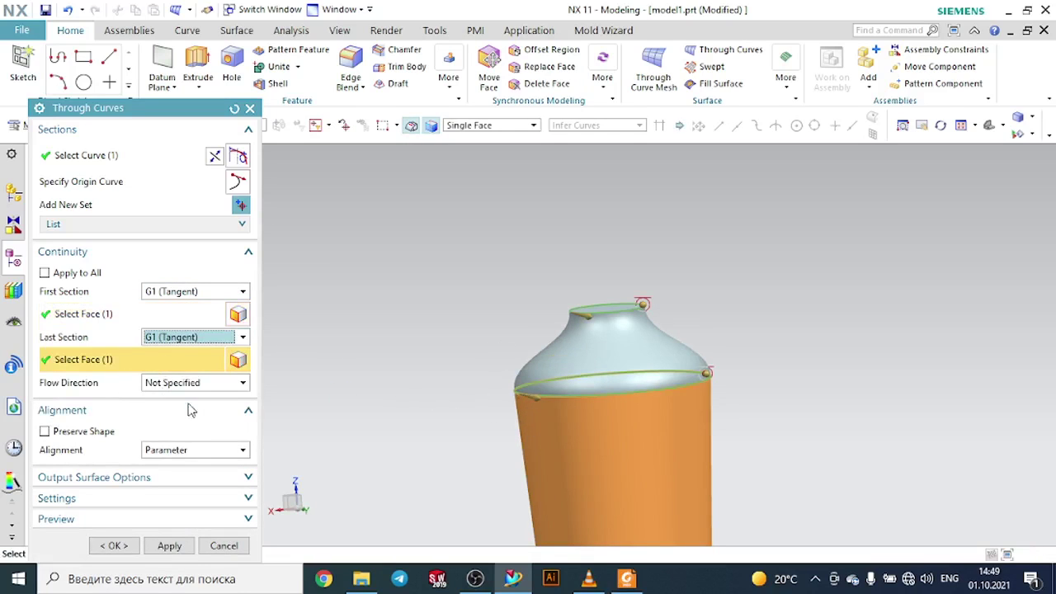
click(114, 545)
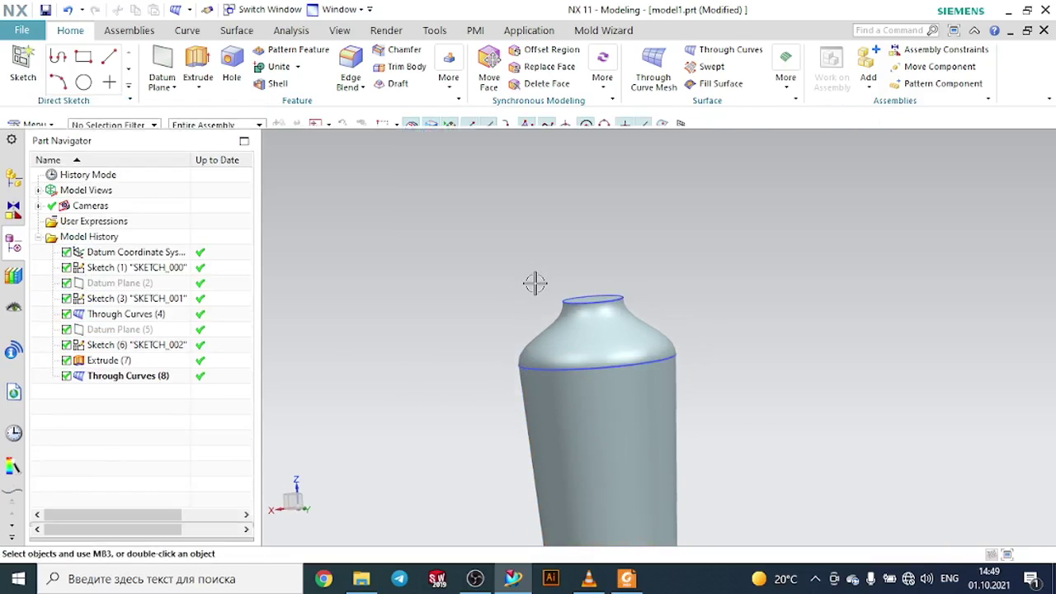
- Delete the previous Through Curves surface joining the neck to the bottle body
middle_drag(519, 283, 590, 287)
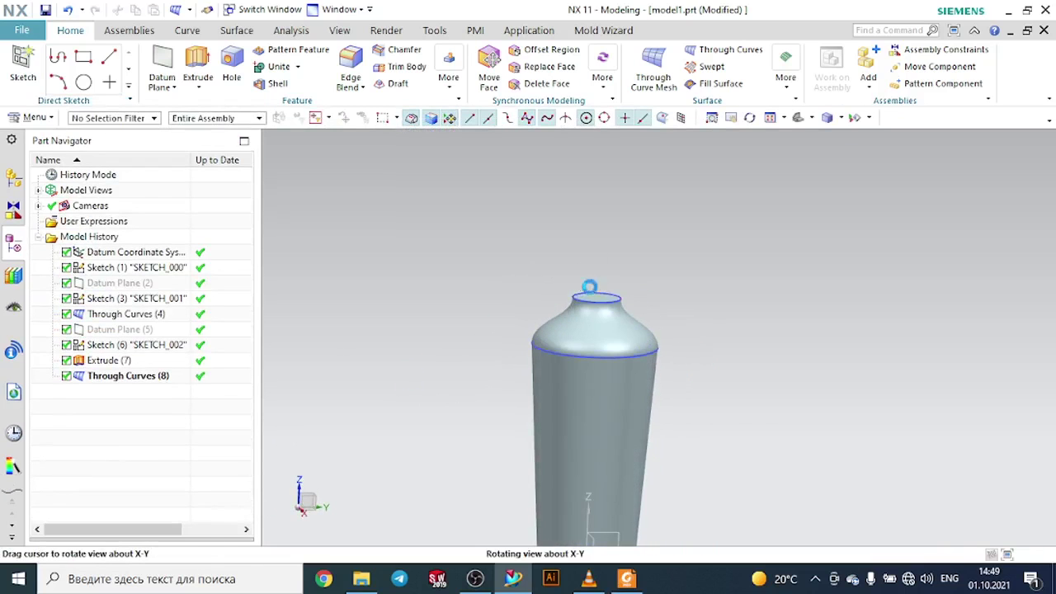
scroll(591, 290, up, 2)
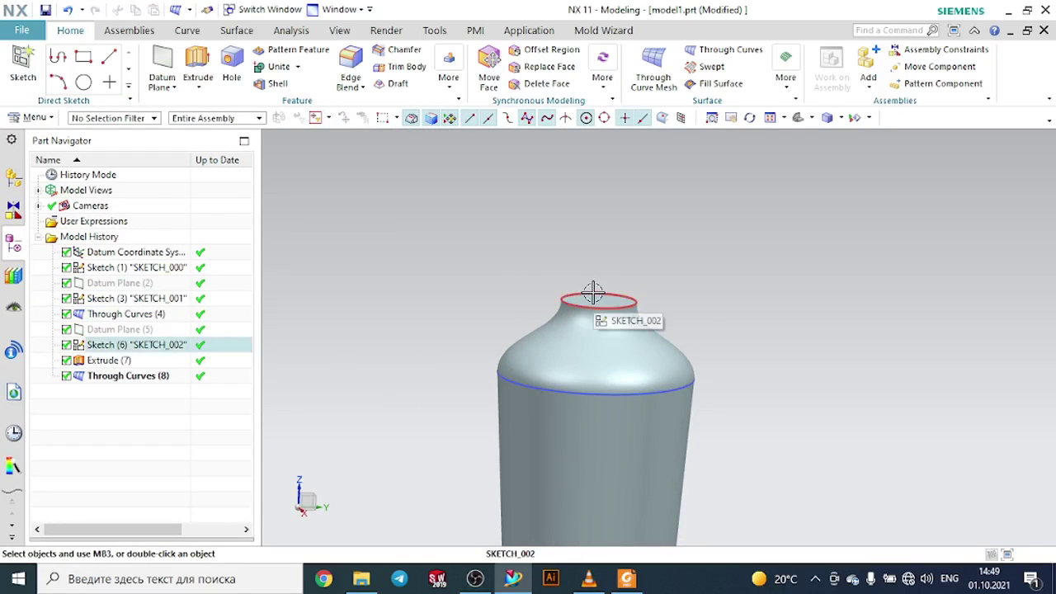
click(157, 378)
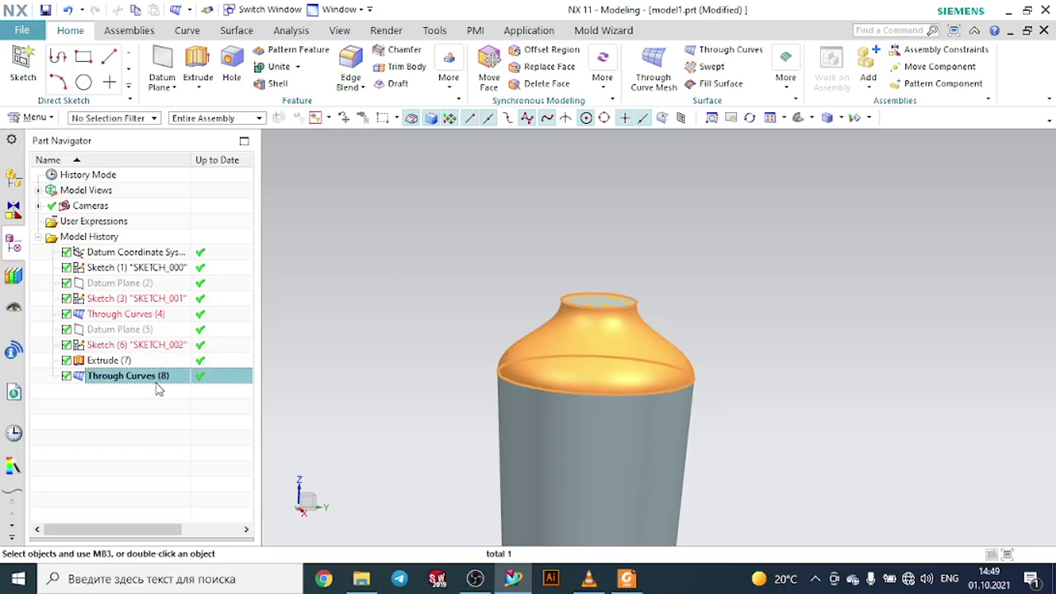
right_click(159, 389)
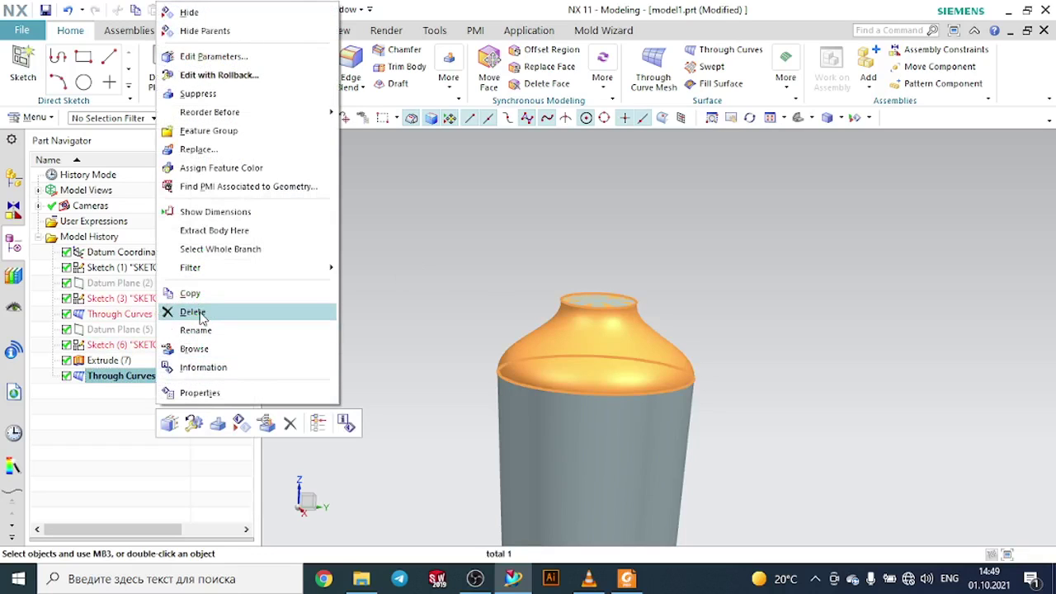
click(191, 309)
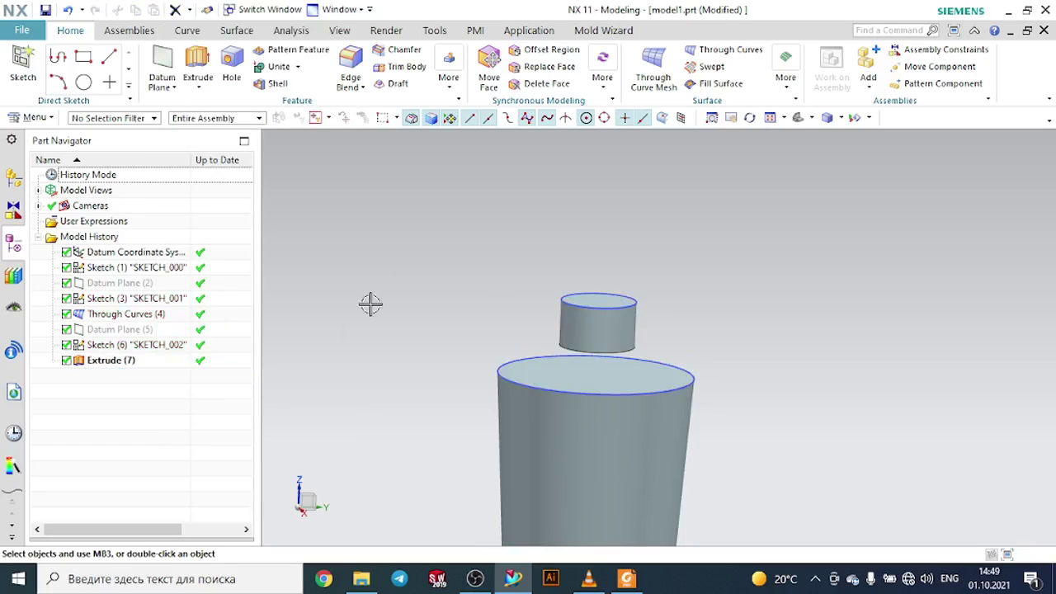
click(654, 74)
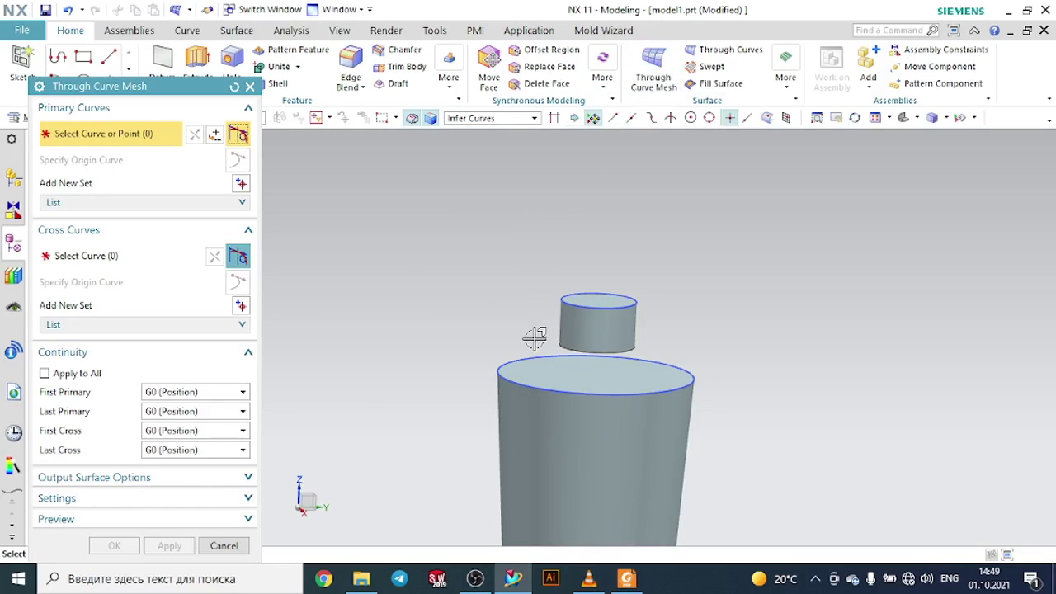
click(562, 343)
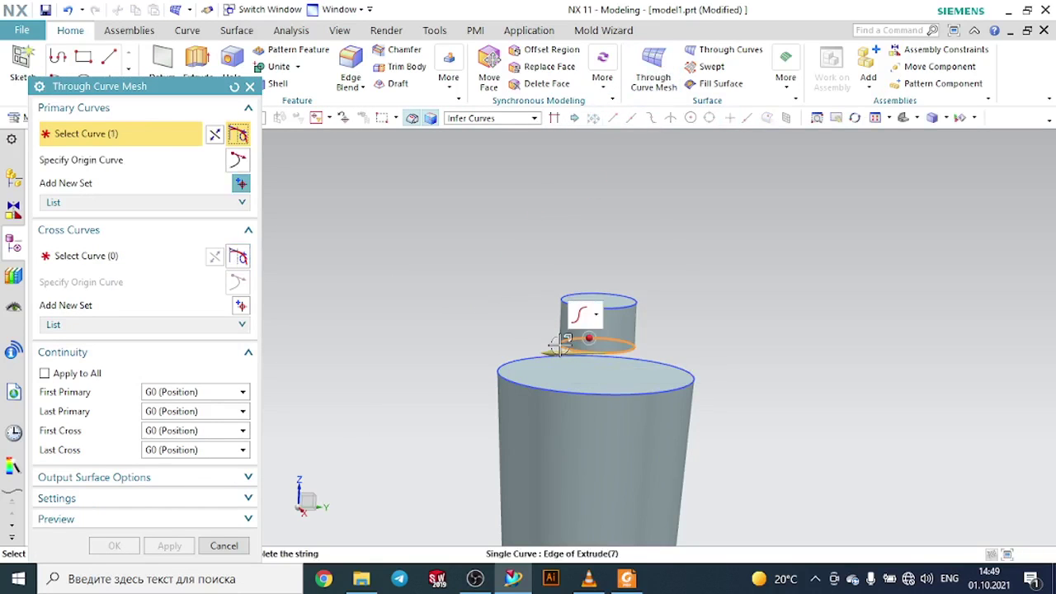
middle_click(377, 297)
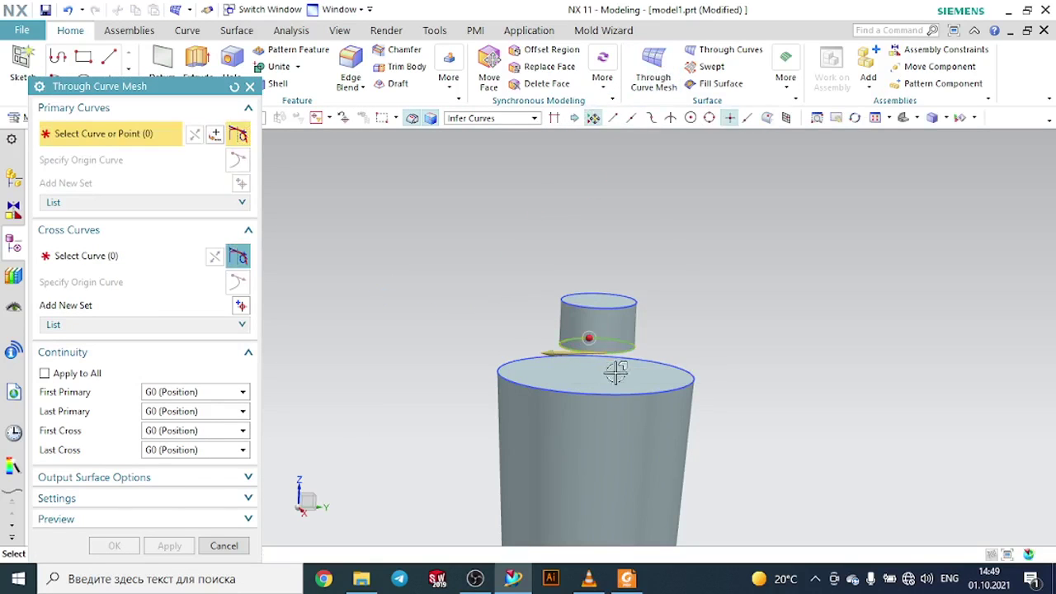
click(692, 385)
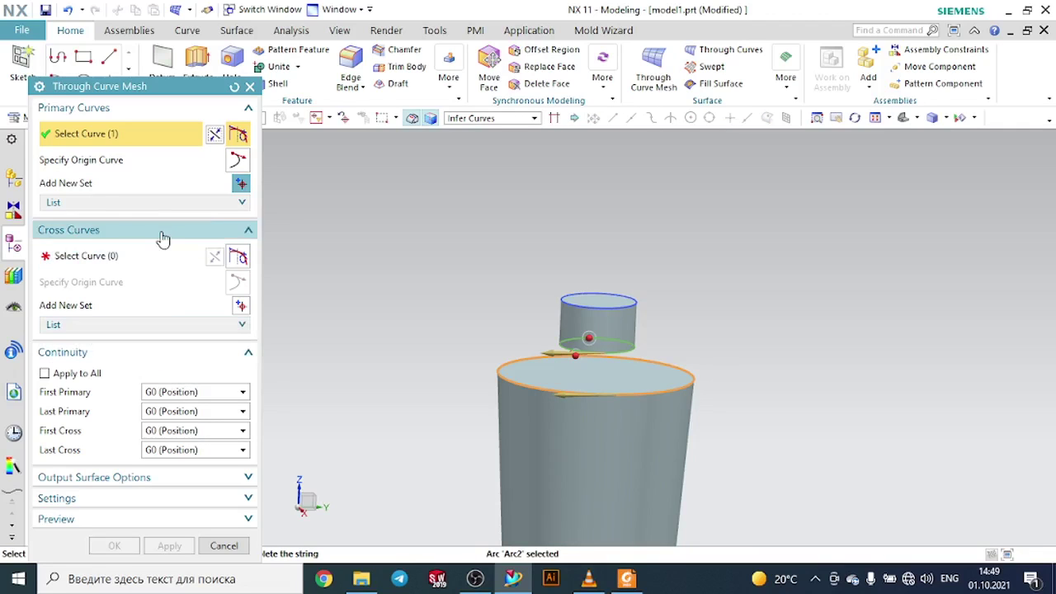
click(250, 86)
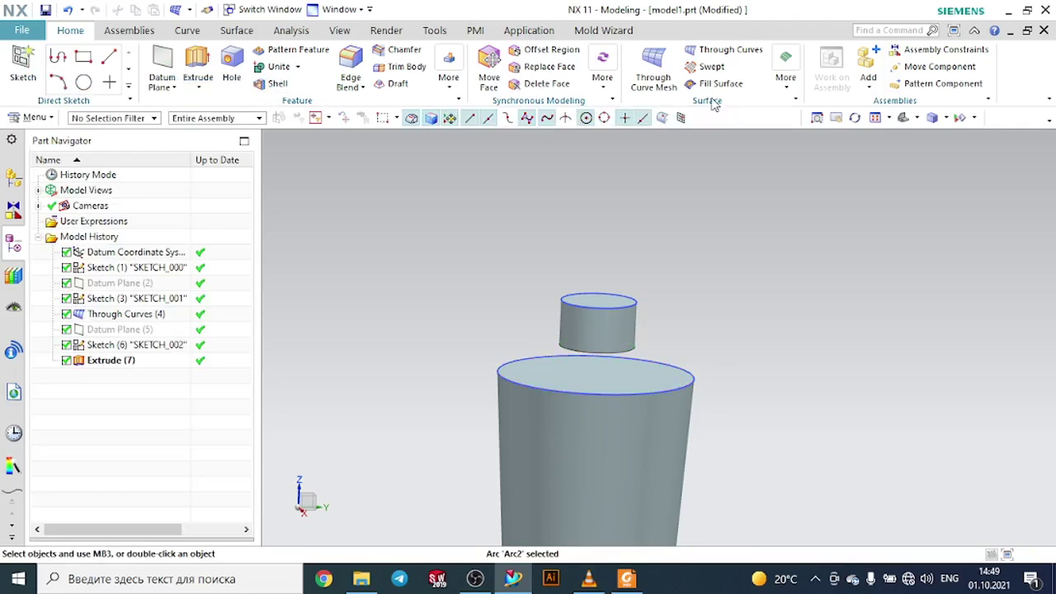
- Start Through Curves with the neck's lower edge and the bottle's top edge as the two sections
click(718, 51)
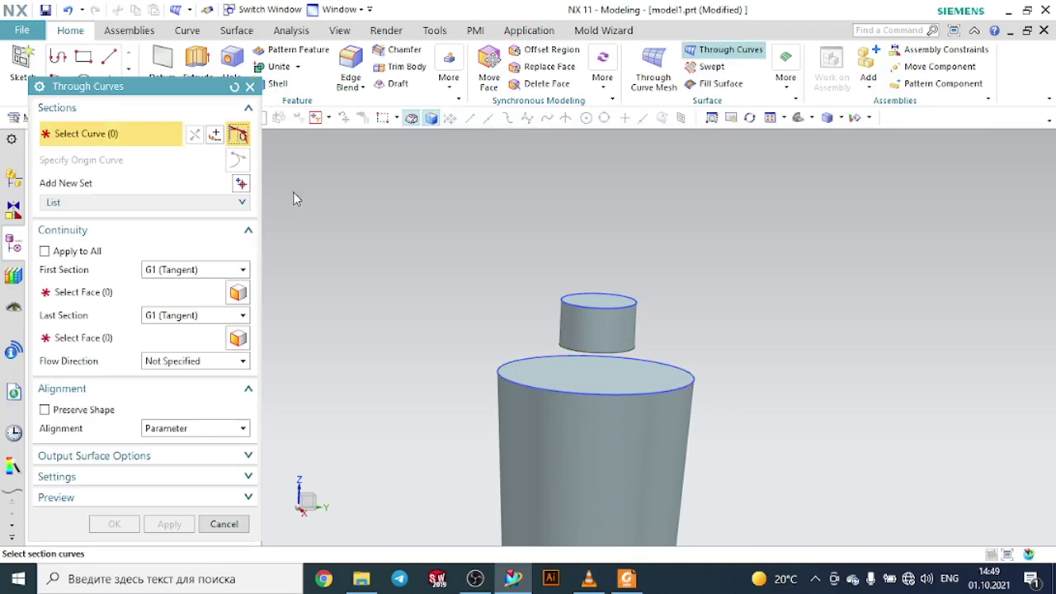
click(612, 354)
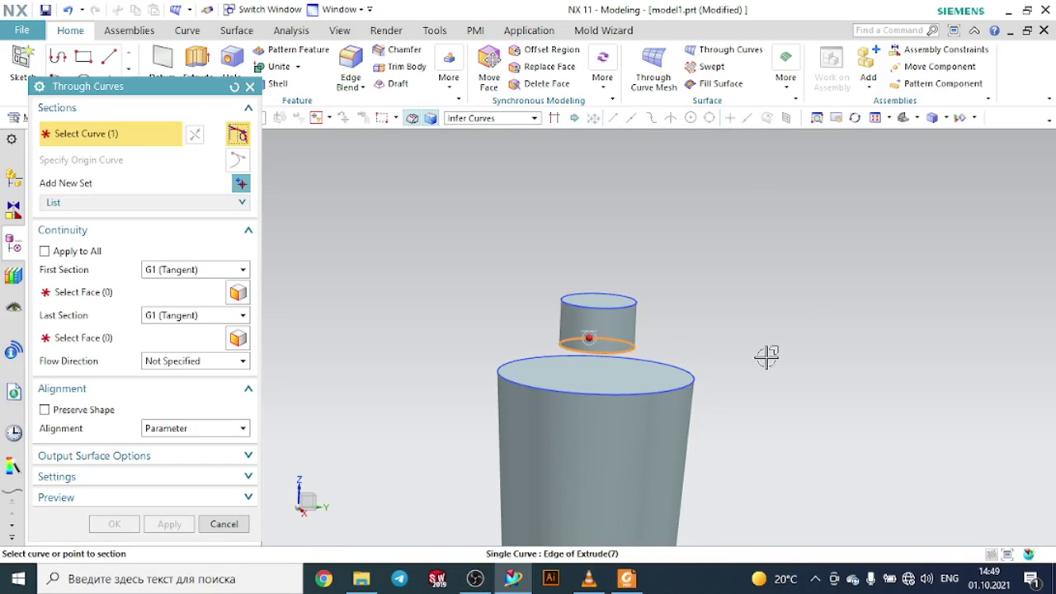
click(629, 392)
middle_click(691, 393)
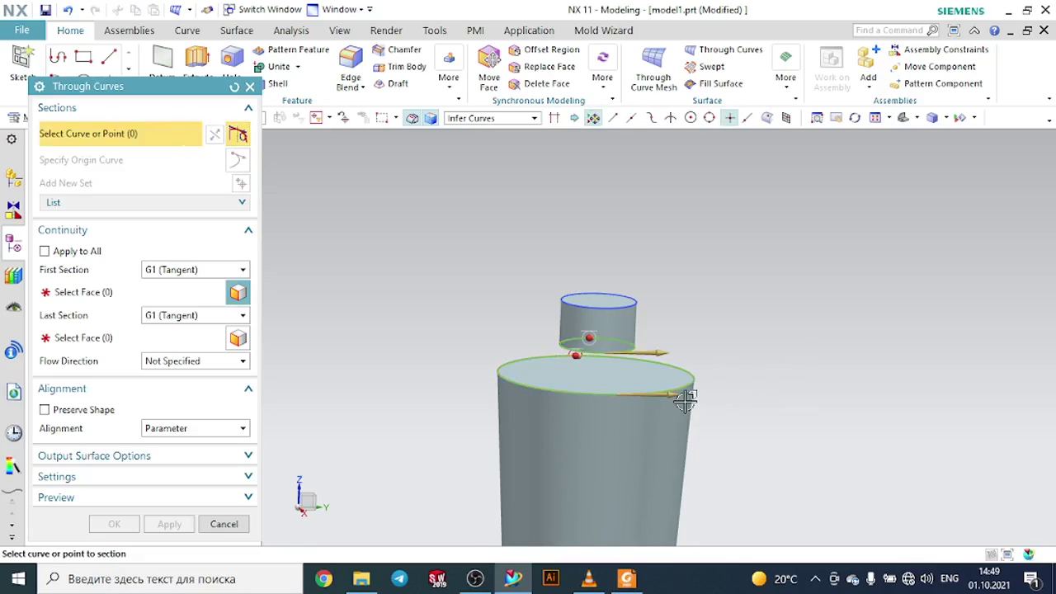
- Set the first section's continuity to G1 (Tangent) against the bottle's side face
click(193, 270)
click(177, 286)
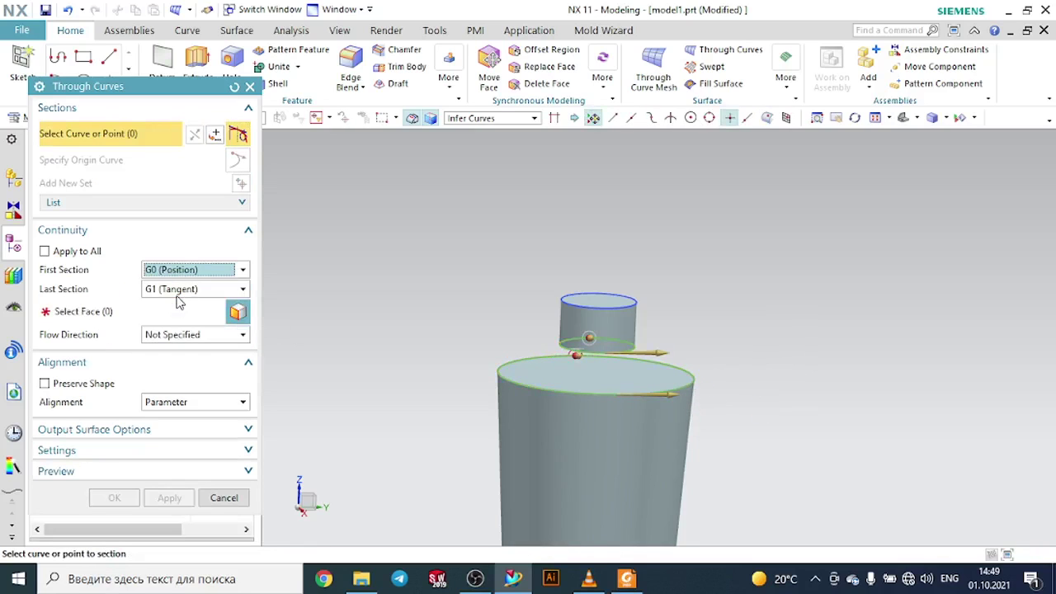
click(175, 290)
click(177, 305)
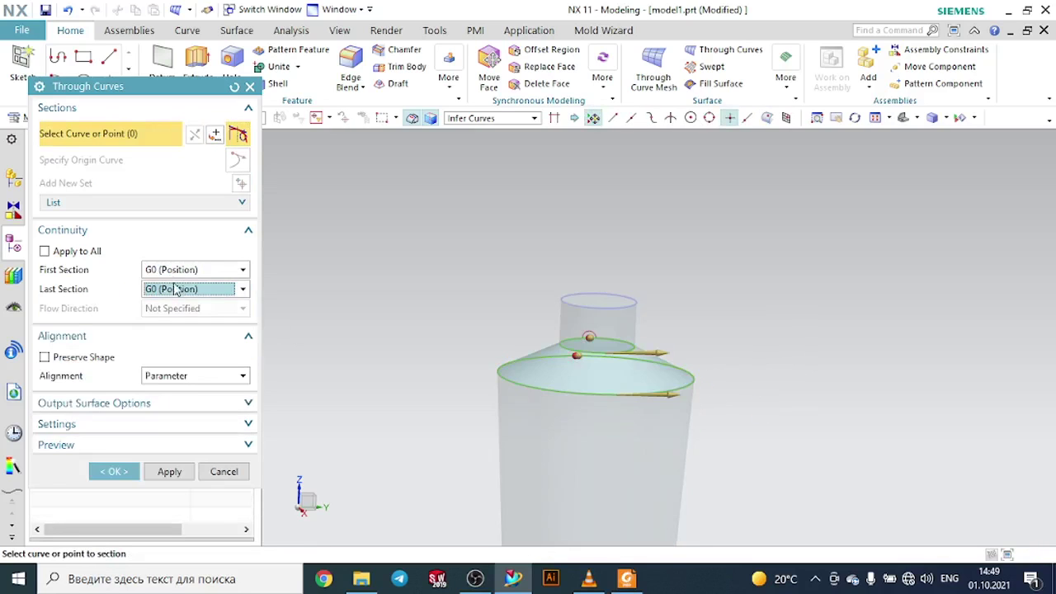
click(178, 271)
click(175, 300)
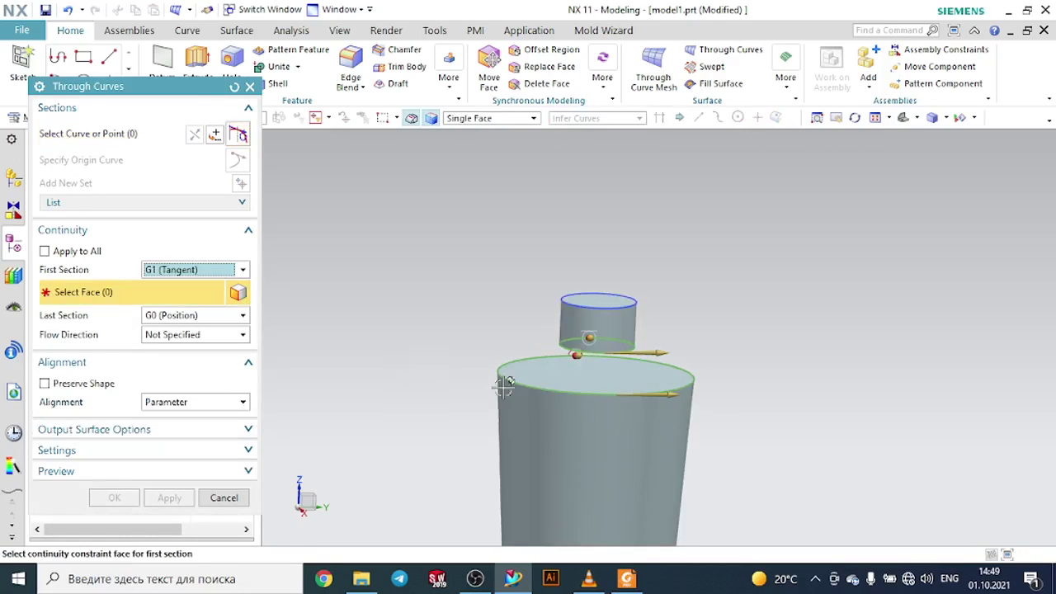
click(590, 450)
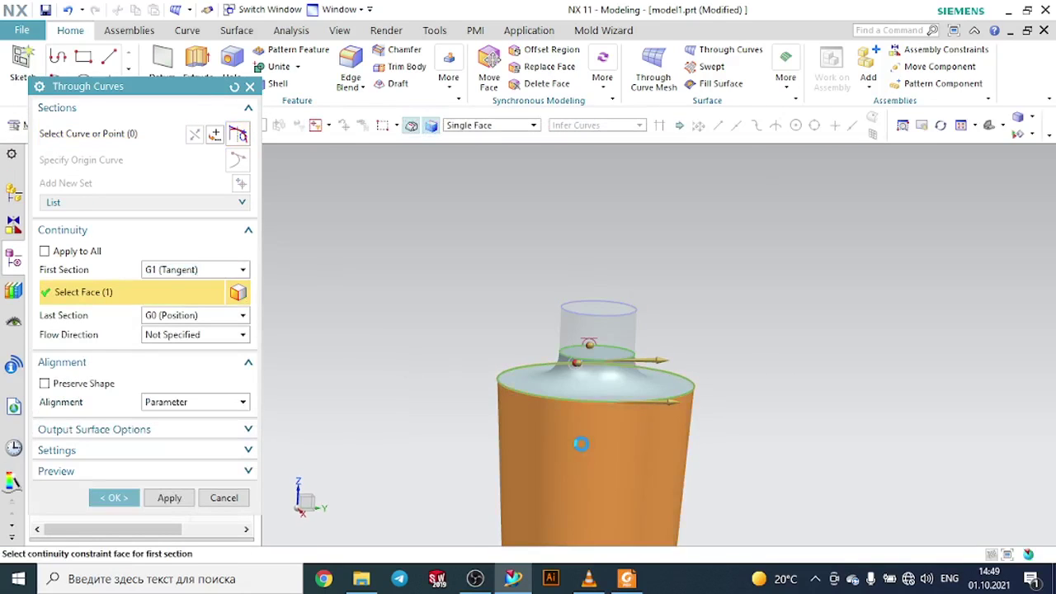
- Set the last section's continuity to G1 (Tangent), pick its constraint face, and create the surface
click(186, 320)
click(184, 344)
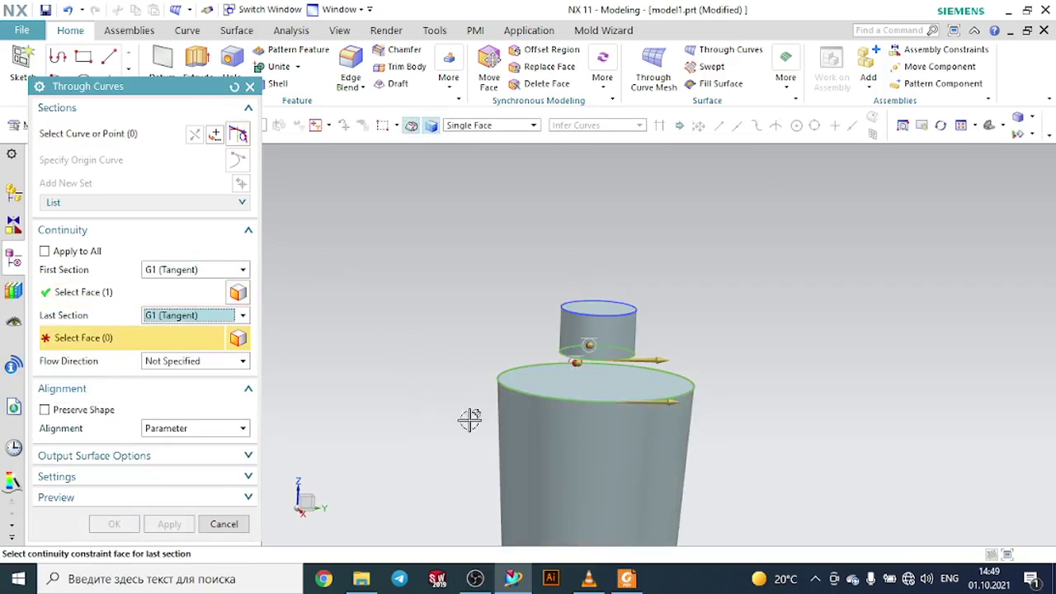
click(515, 441)
middle_drag(448, 366, 504, 366)
click(130, 522)
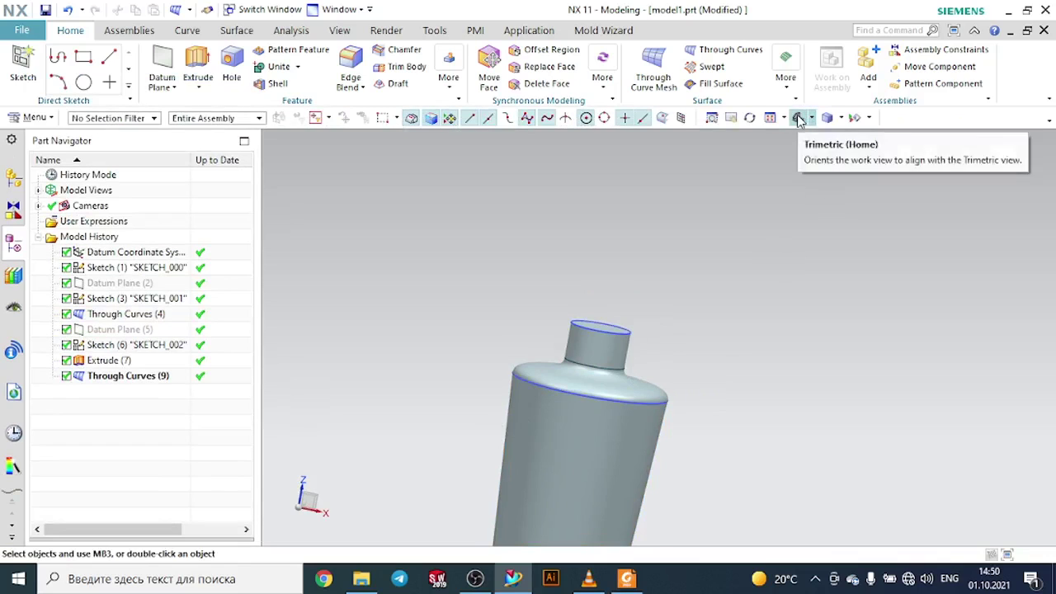
- Return to the trimetric view and hide the two sketch circles at the neck and shoulder
click(801, 117)
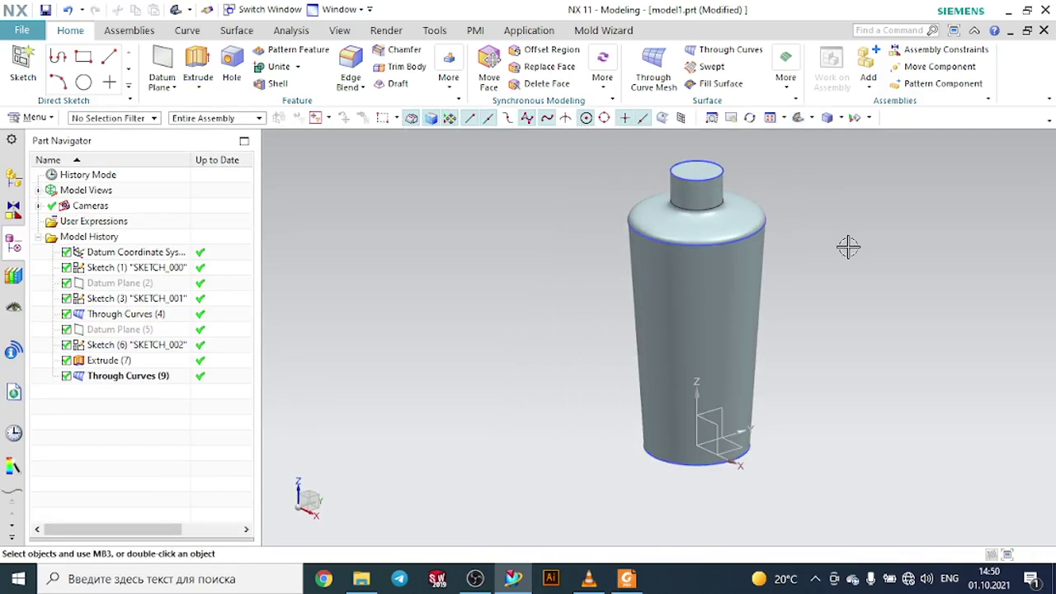
click(725, 169)
click(847, 150)
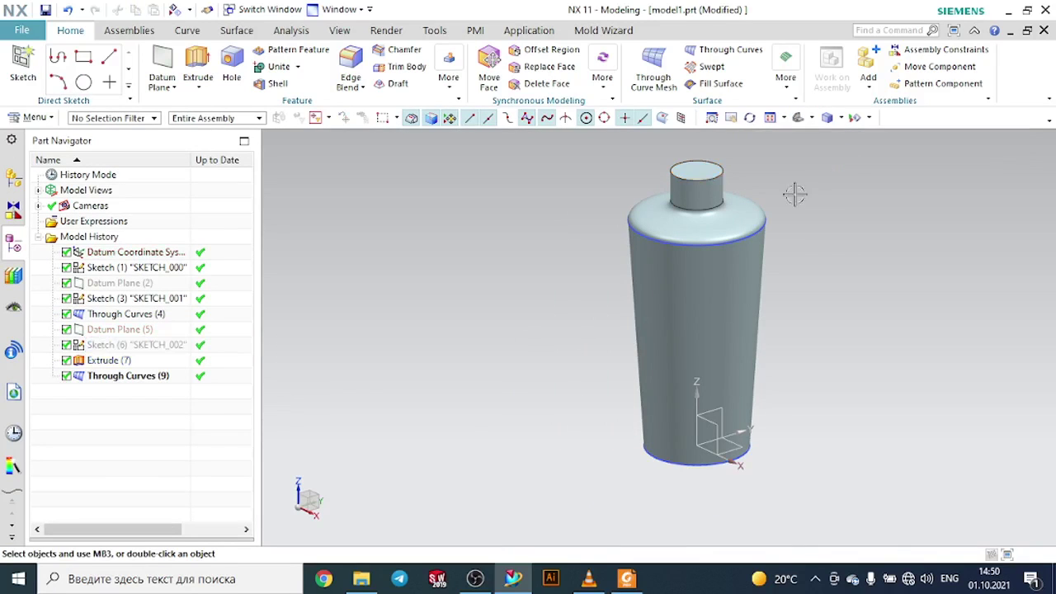
click(765, 222)
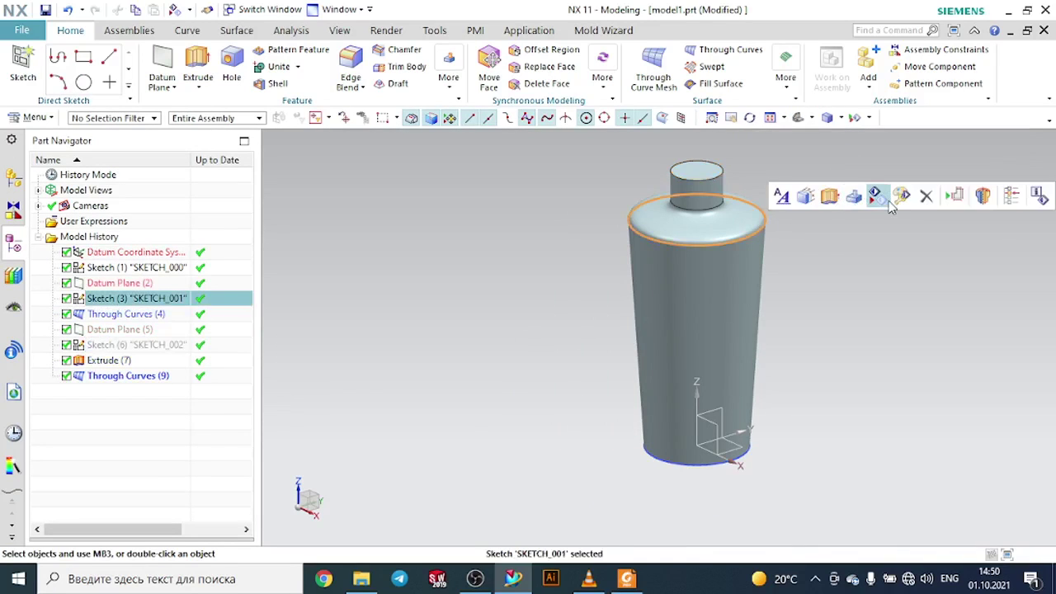
click(878, 196)
scroll(704, 176, up, 3)
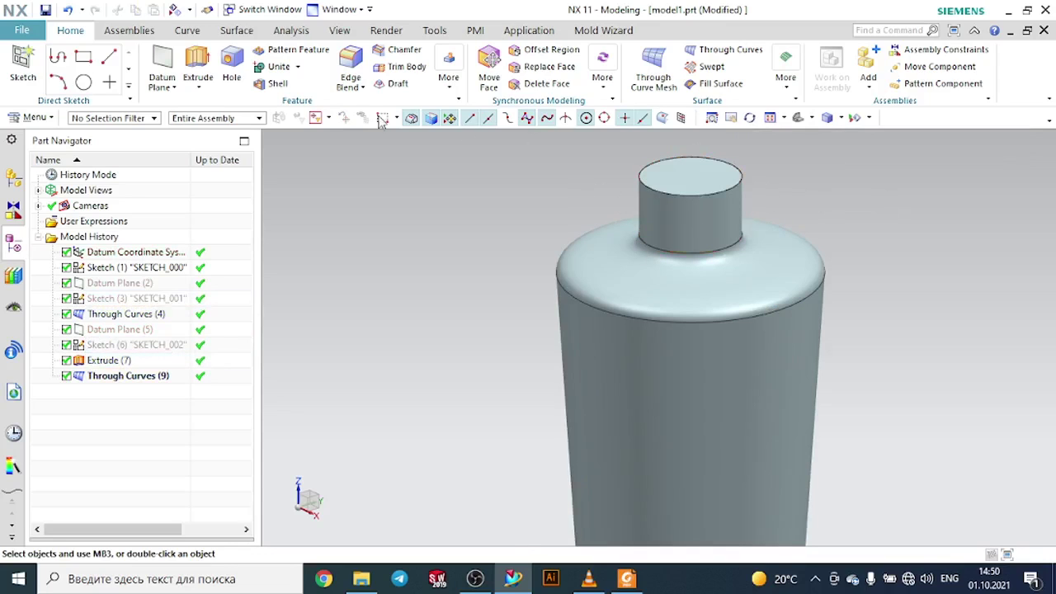
- Create a helix along the neck, moving its origin up to Z 50 at the neck's base
click(196, 33)
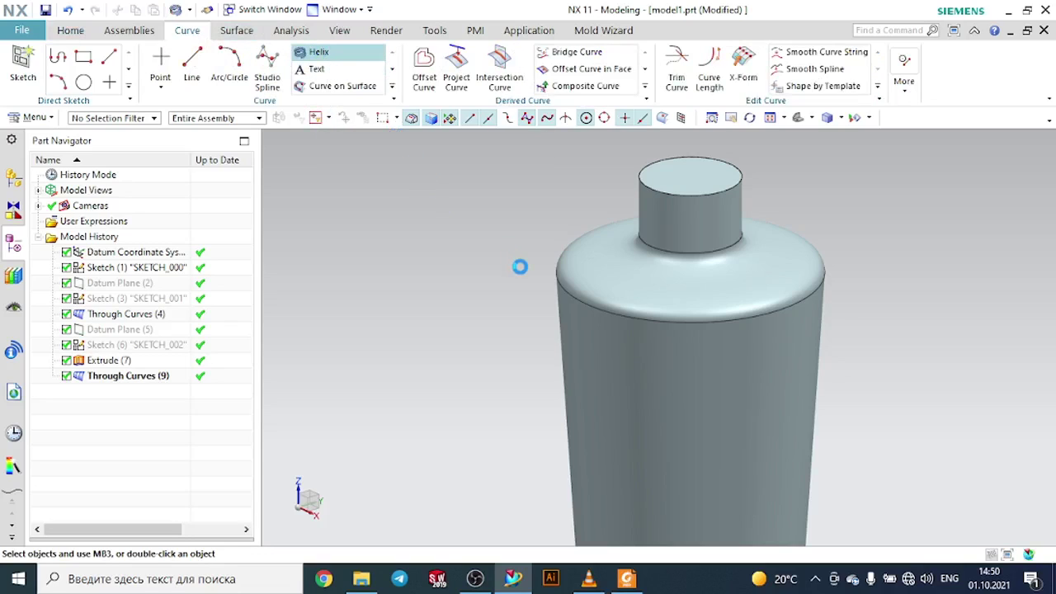
scroll(516, 271, down, 6)
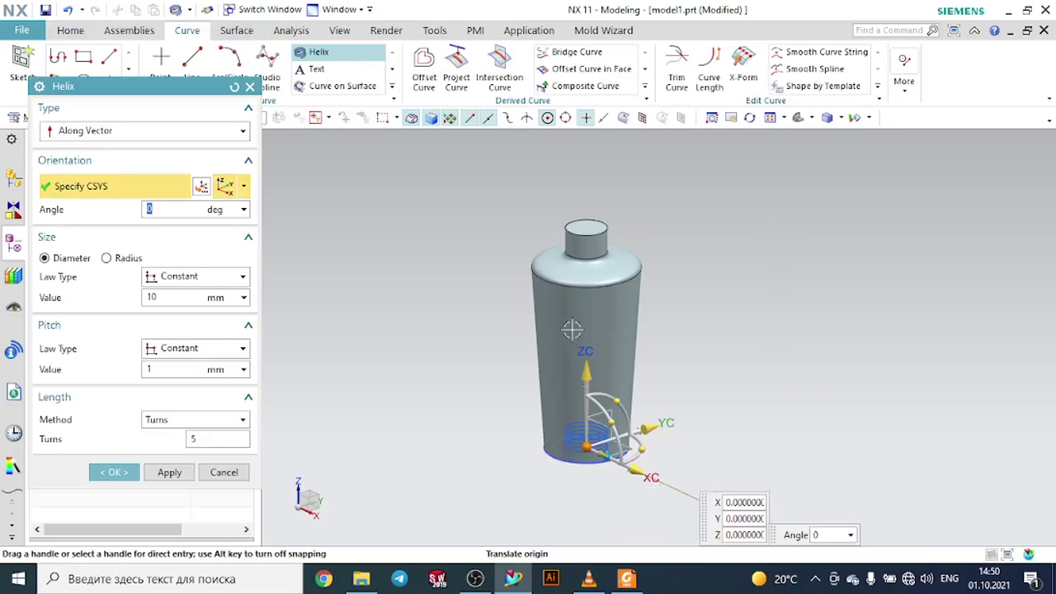
scroll(582, 339, up, 3)
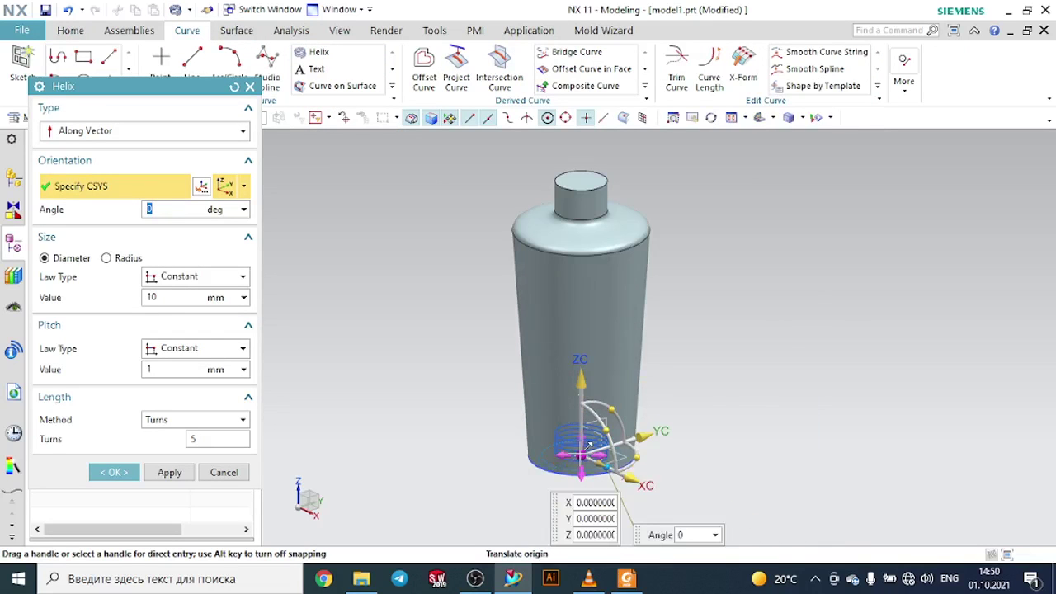
drag(589, 446, 596, 233)
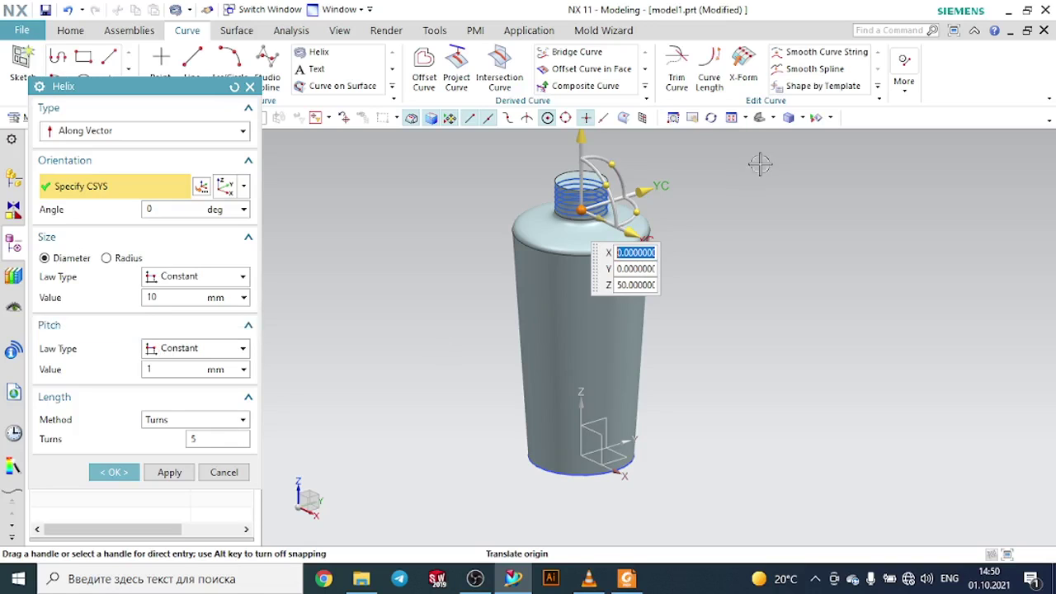
click(773, 118)
click(782, 166)
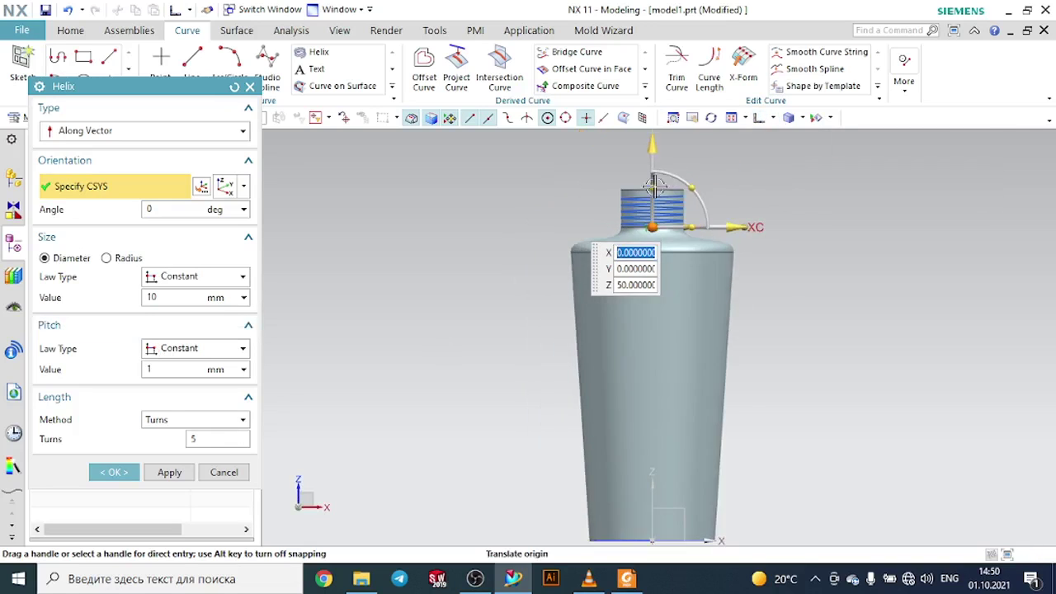
scroll(655, 214, up, 5)
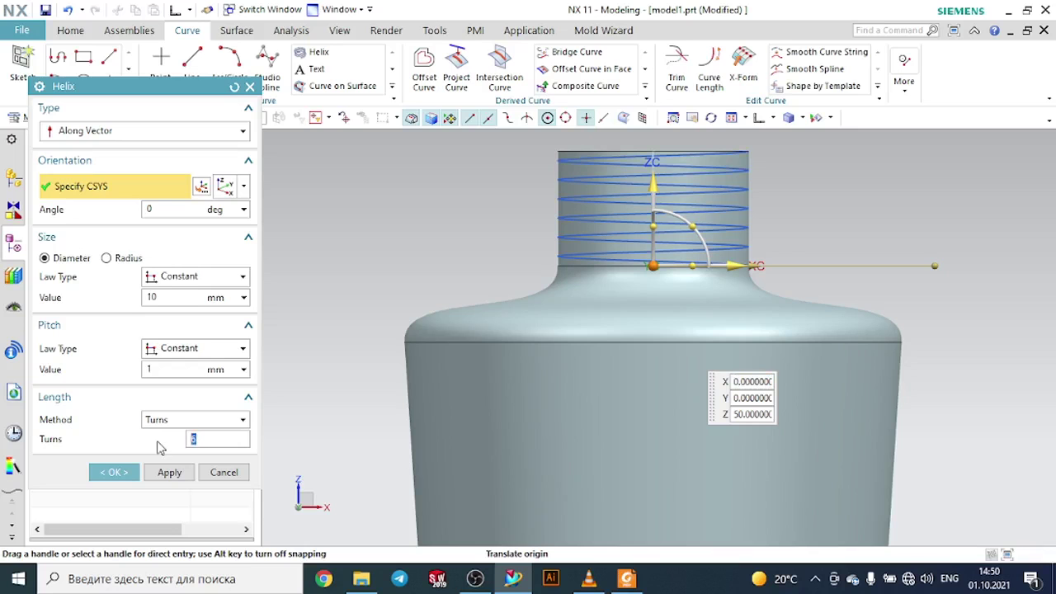
middle_drag(916, 213, 751, 160)
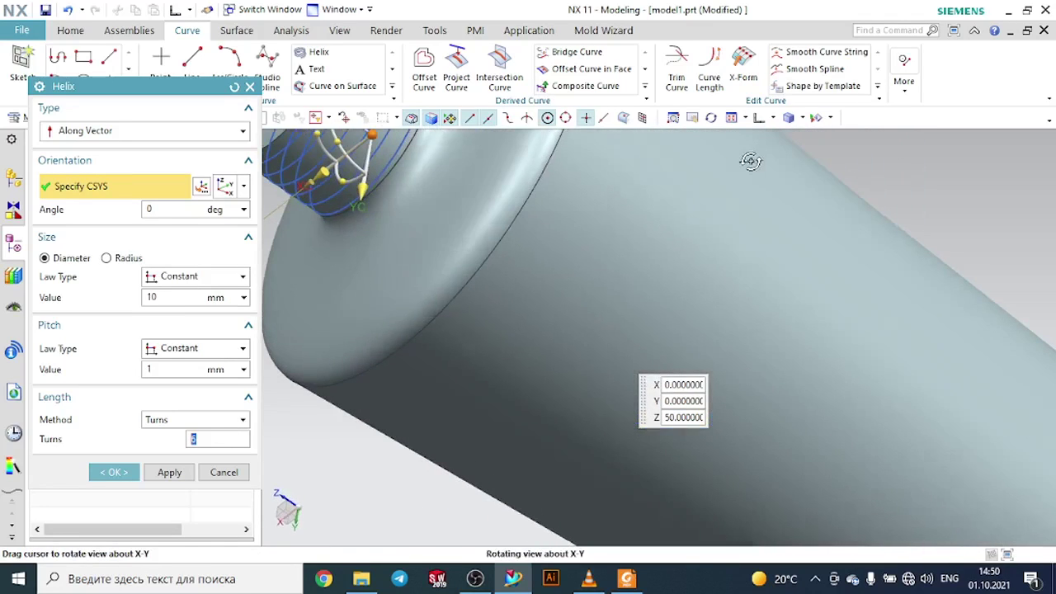
click(100, 478)
- Inspect the helix around the bottle's neck from several angles
scroll(281, 350, down, 5)
middle_drag(390, 223, 375, 268)
scroll(276, 291, up, 4)
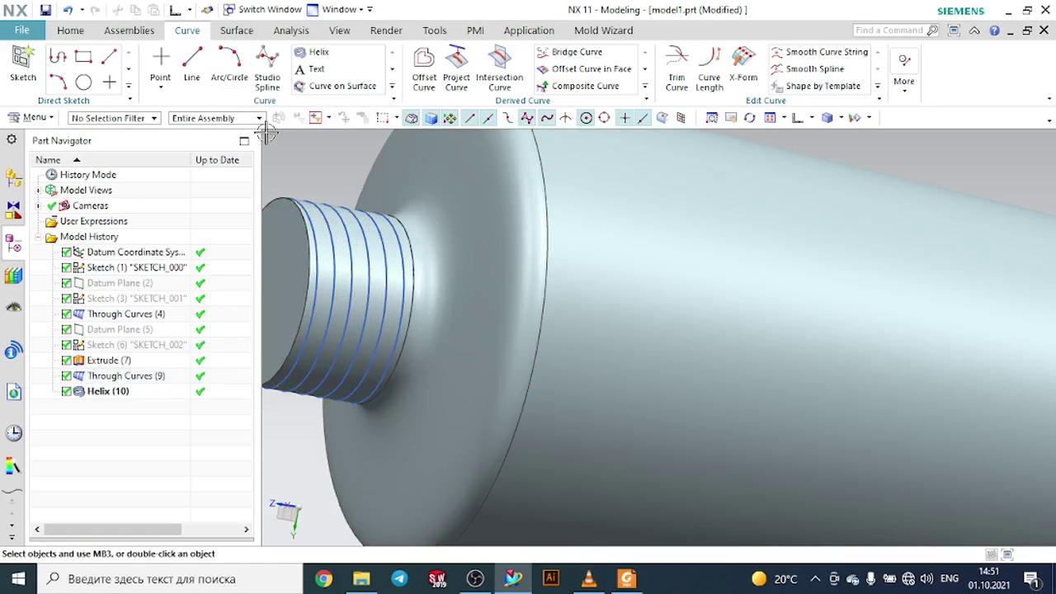
scroll(266, 132, down, 2)
middle_drag(289, 154, 383, 179)
middle_drag(325, 194, 466, 247)
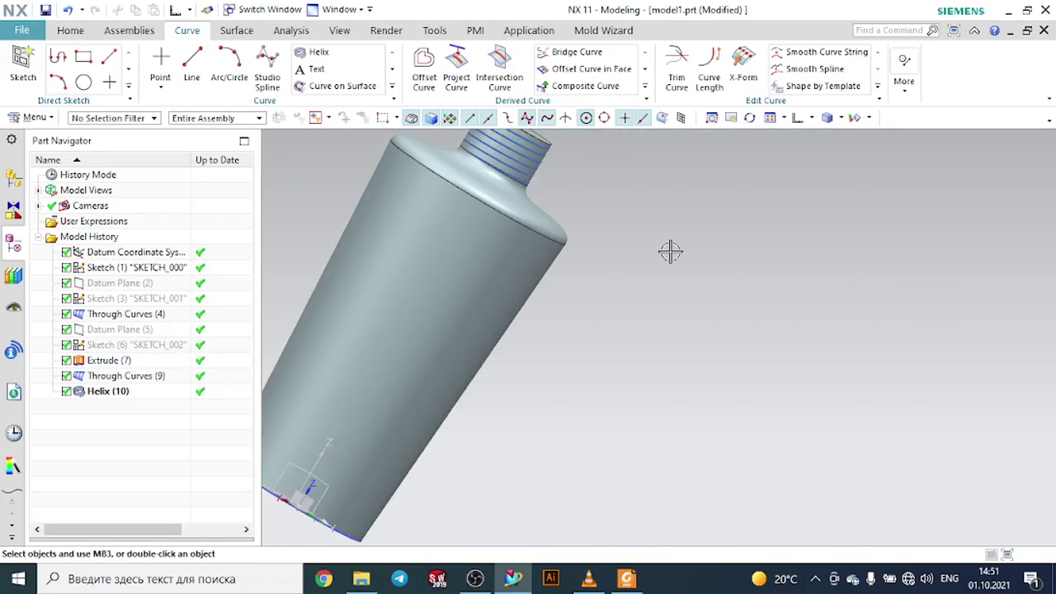
scroll(671, 252, down, 3)
scroll(602, 188, up, 5)
middle_drag(623, 199, 620, 205)
scroll(502, 189, up, 3)
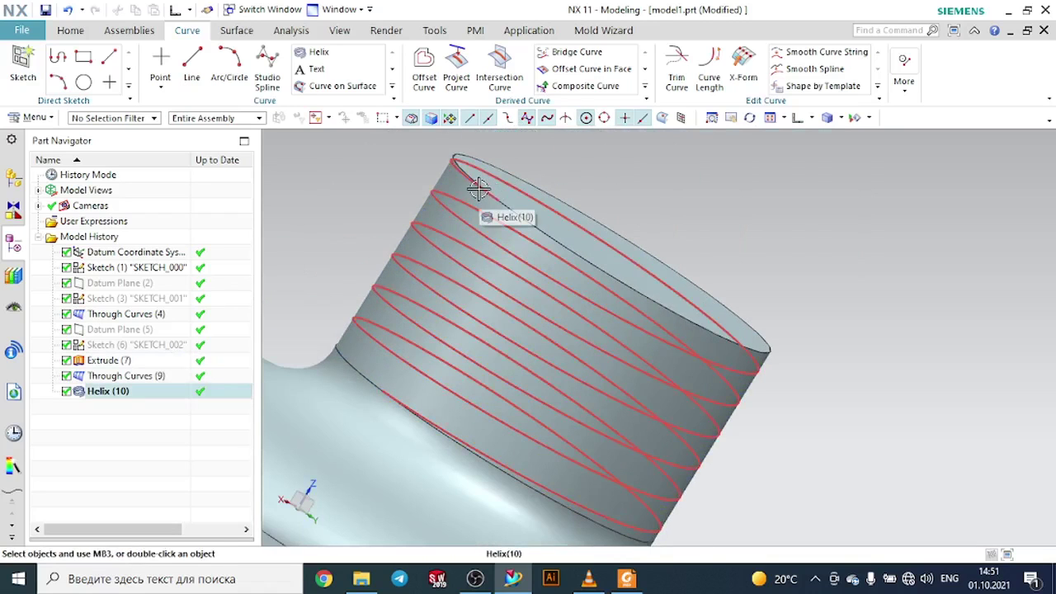
- Create a Point and Direction datum plane through the helix's end point, normal to the helix
click(71, 31)
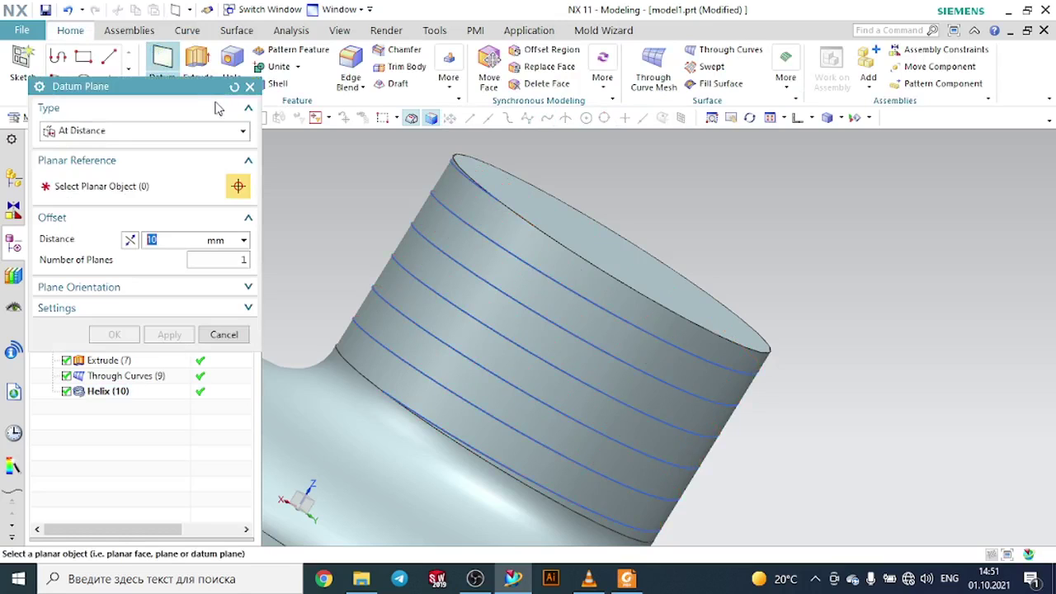
click(206, 130)
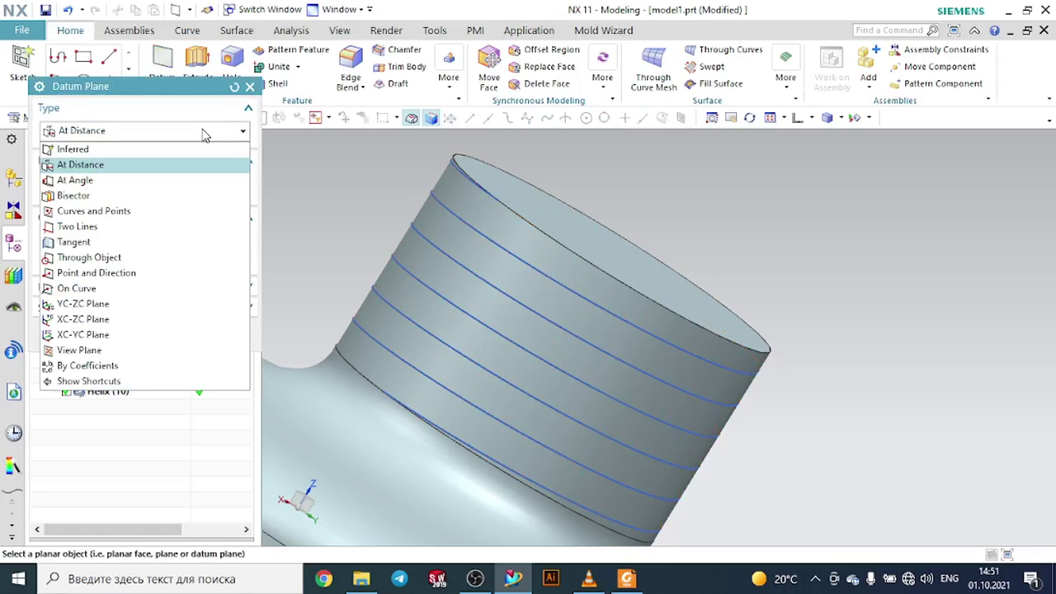
click(149, 272)
scroll(497, 206, up, 2)
scroll(496, 205, up, 1)
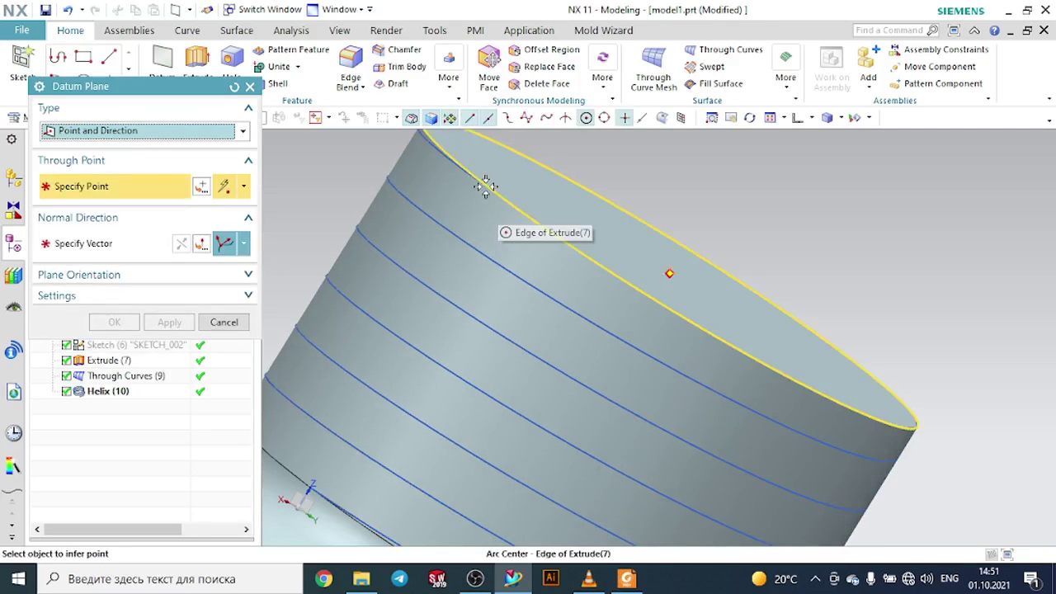
click(492, 190)
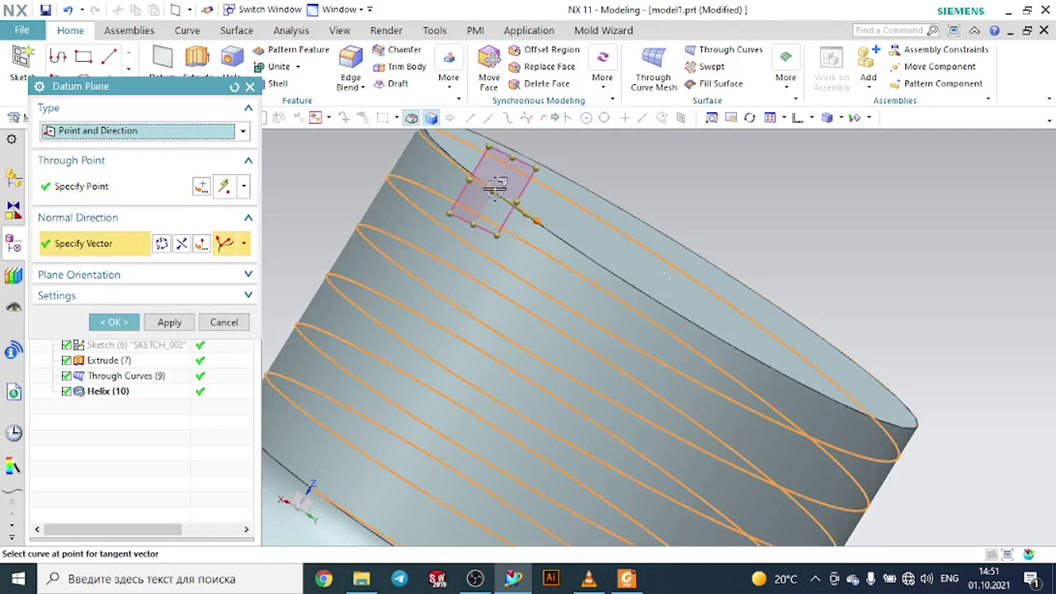
click(115, 322)
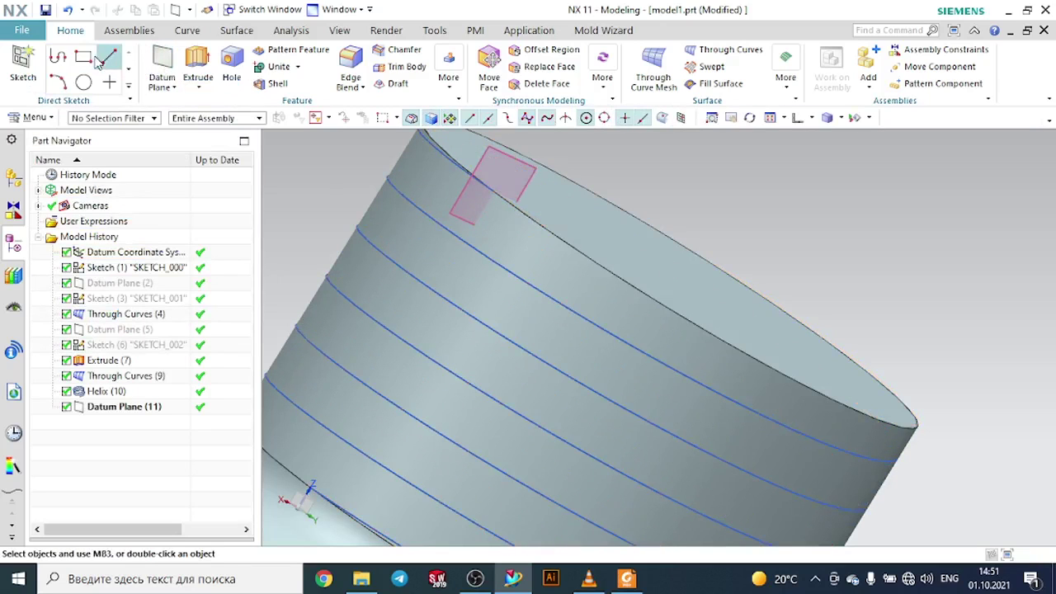
click(83, 83)
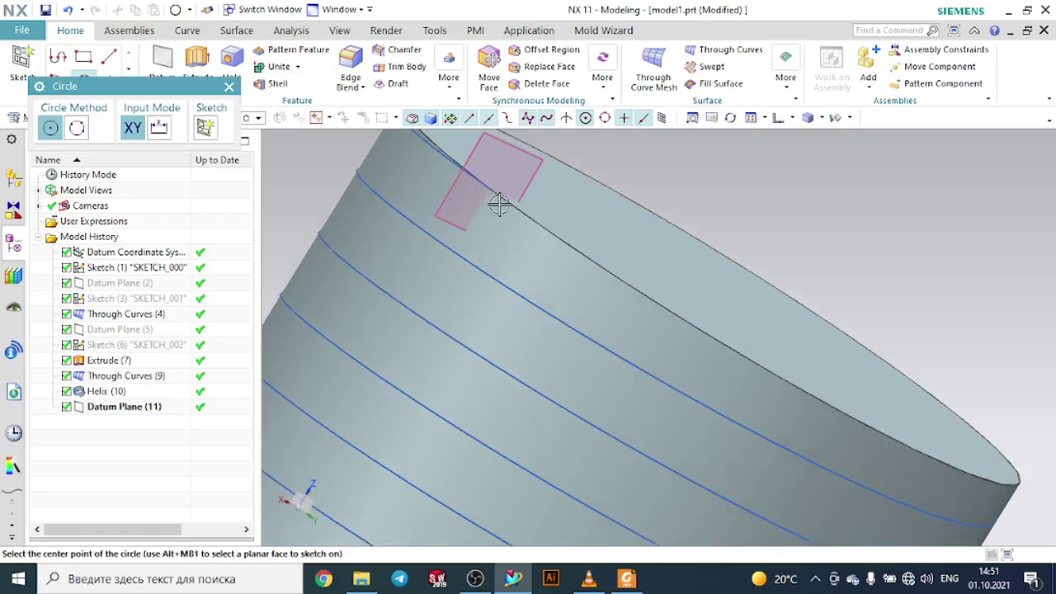
click(485, 179)
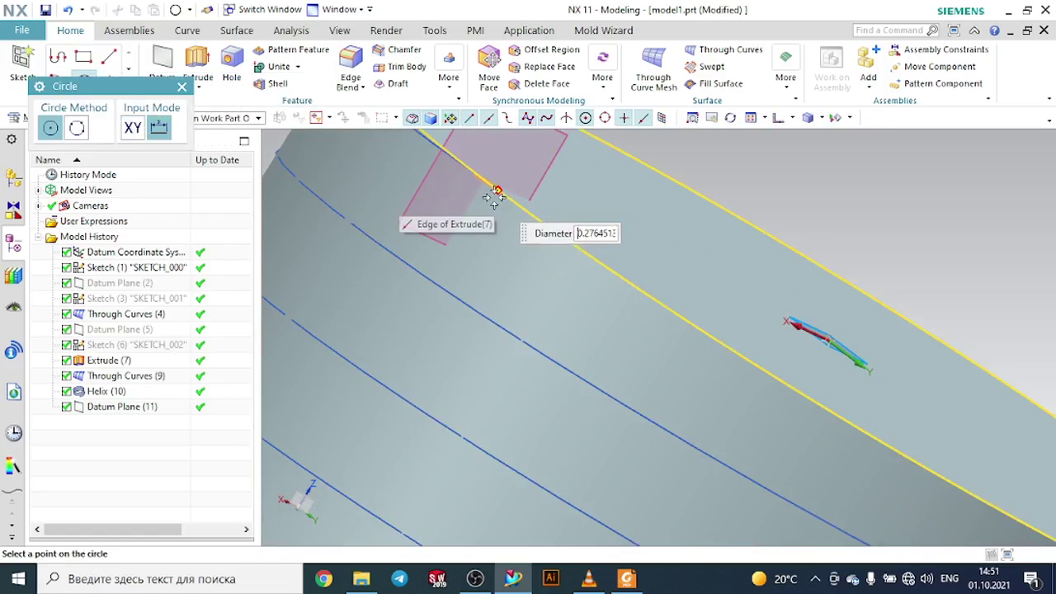
click(182, 88)
- Create a sketch on the new datum plane and draw a 0.5 mm diameter circle centred on the helix's end point
click(23, 66)
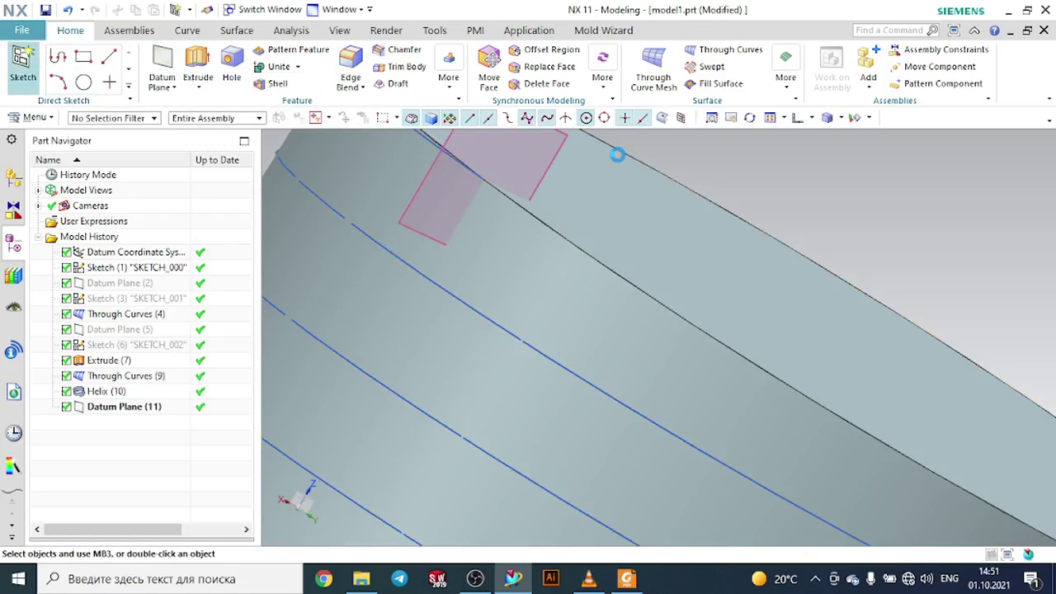
click(567, 136)
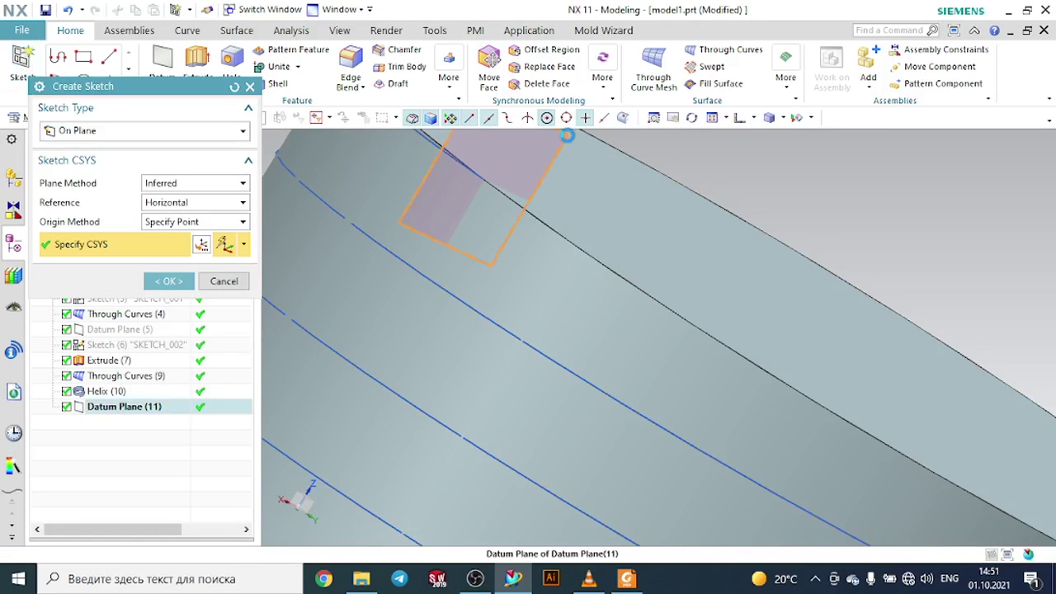
click(167, 281)
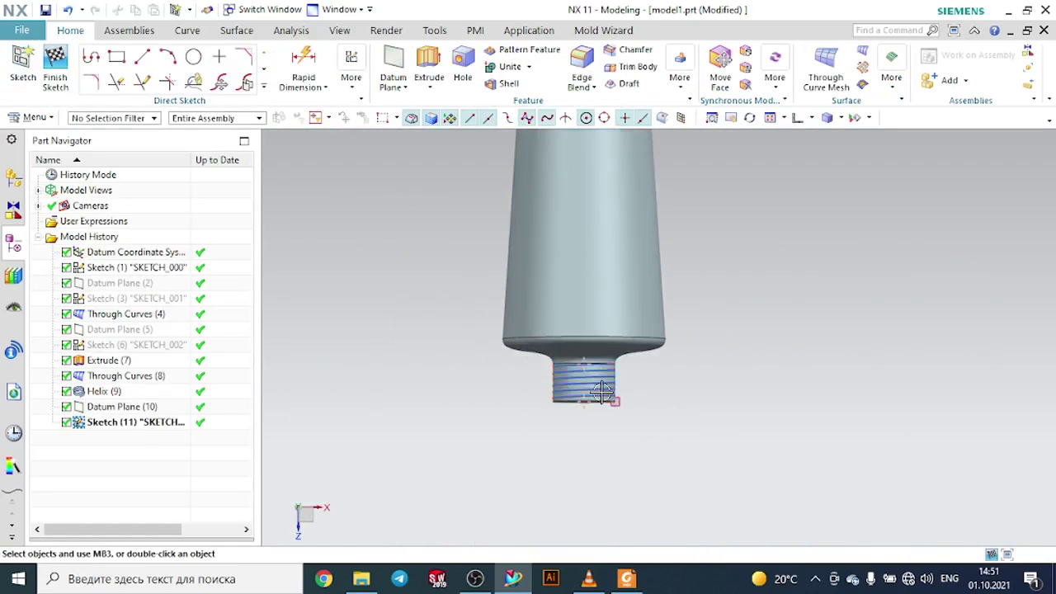
scroll(703, 396, up, 3)
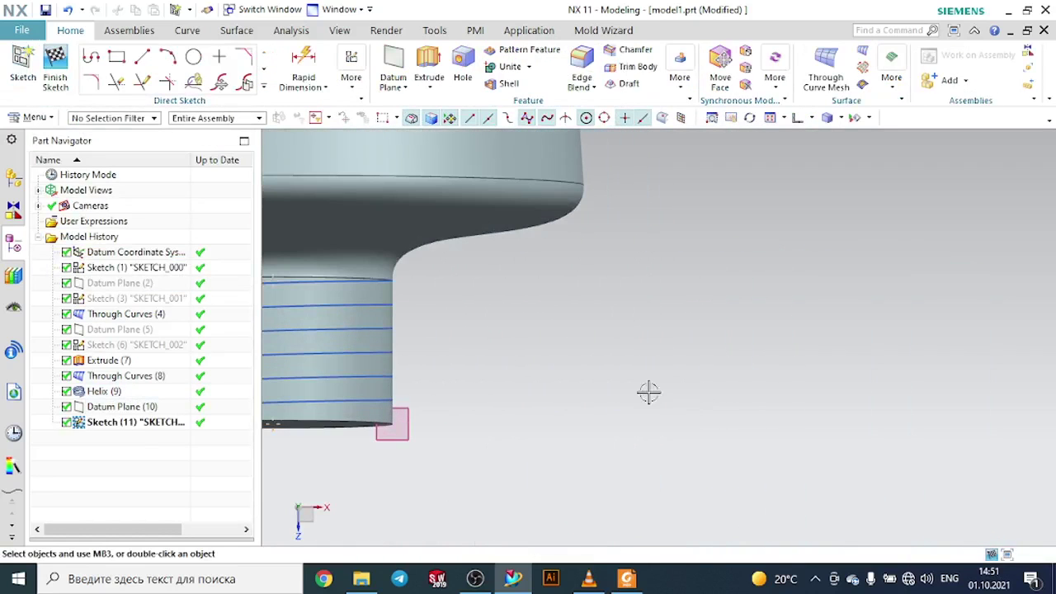
middle_drag(649, 393, 665, 267)
click(194, 56)
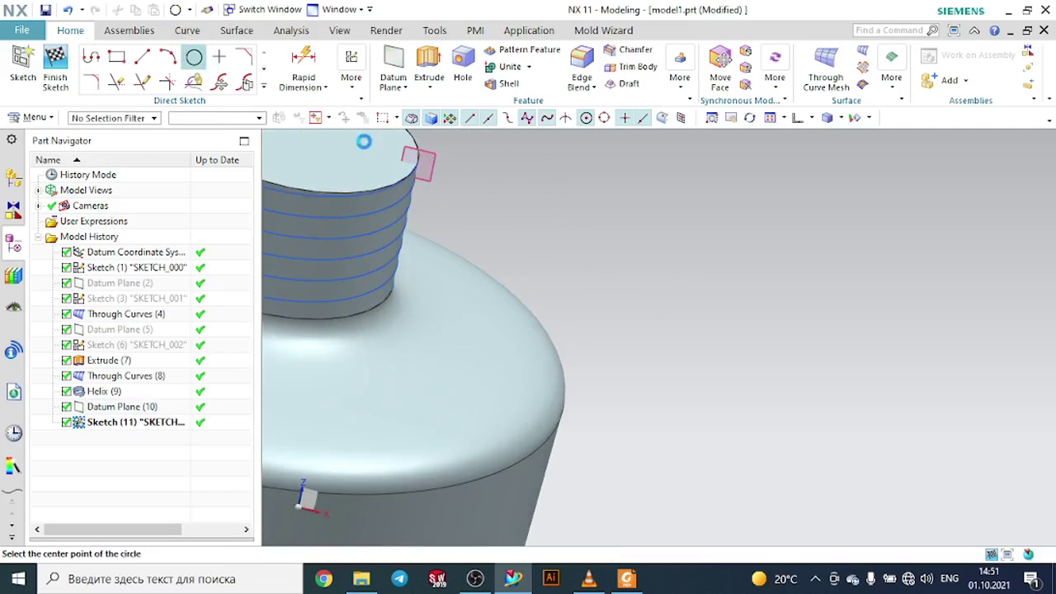
scroll(446, 185, up, 4)
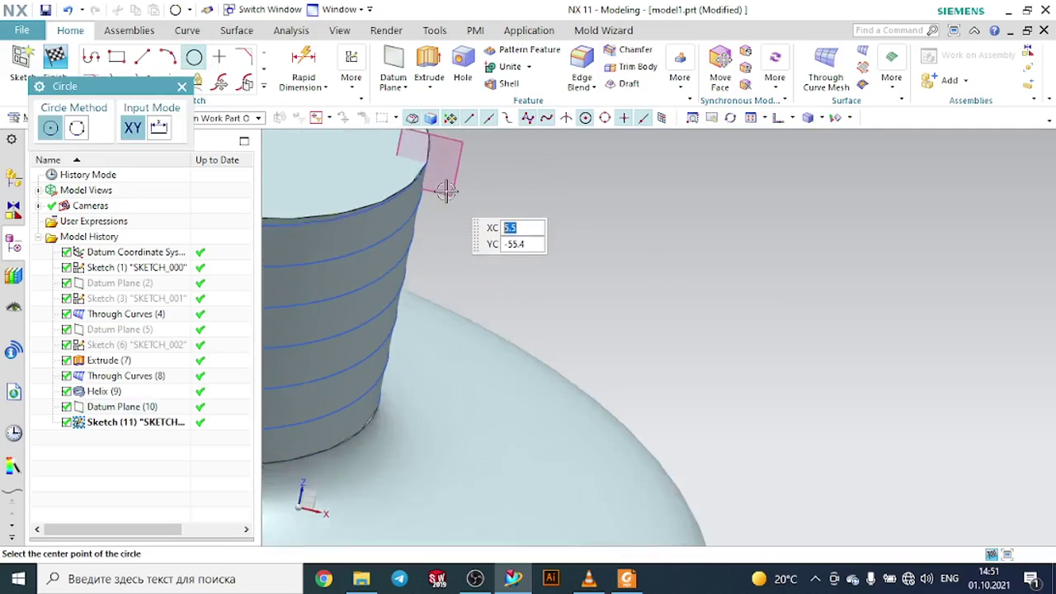
scroll(446, 191, up, 2)
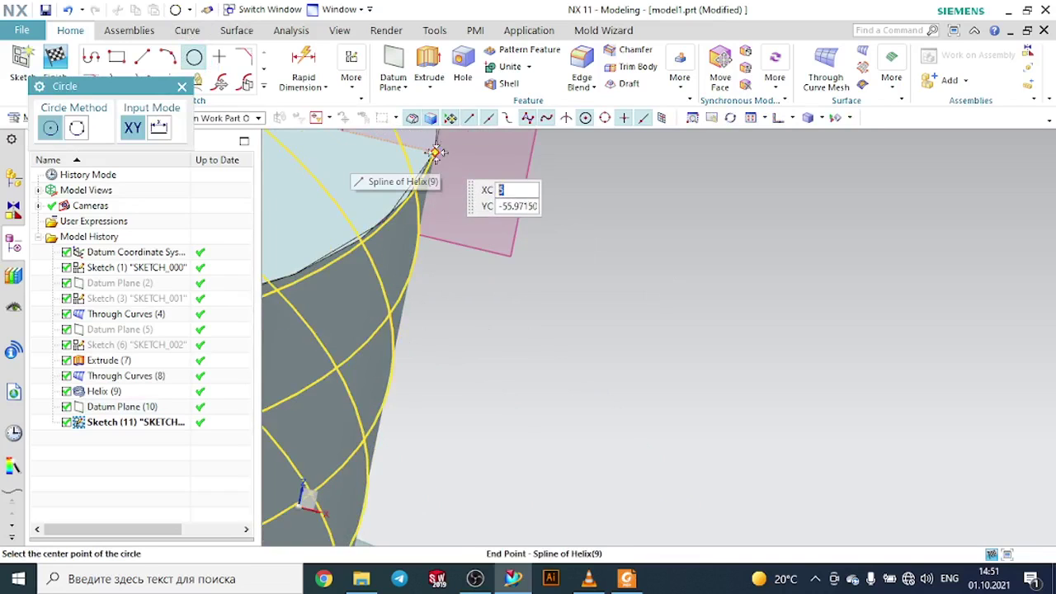
click(434, 152)
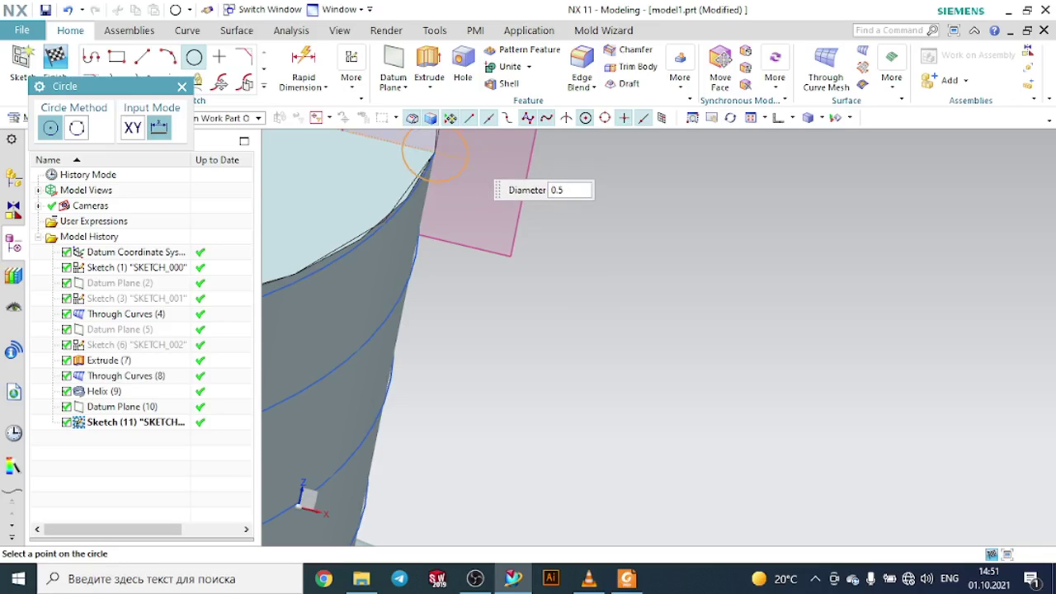
key(Return)
scroll(565, 181, down, 2)
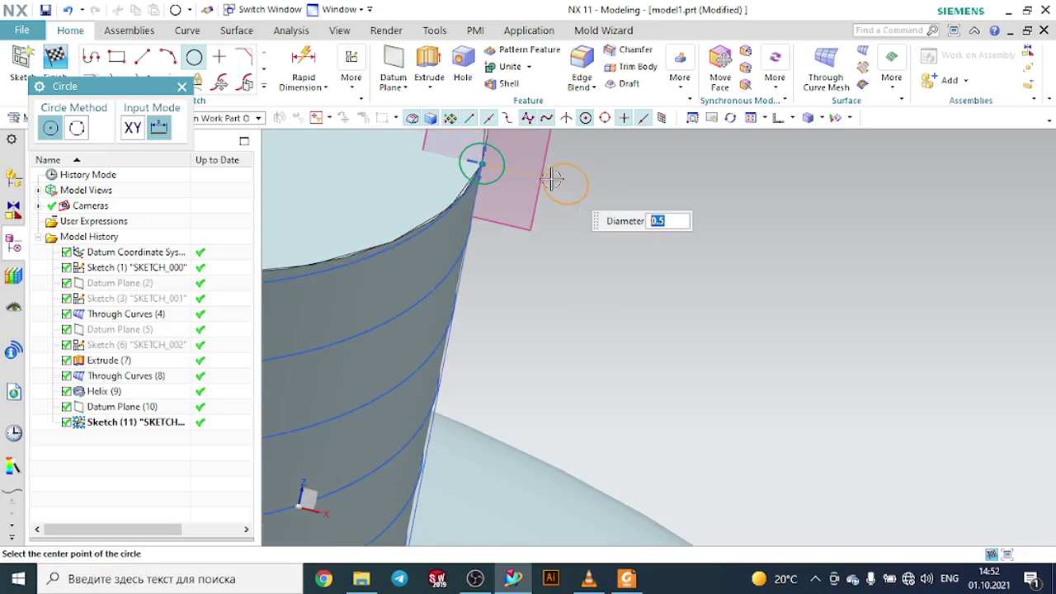
click(182, 88)
scroll(598, 204, down, 6)
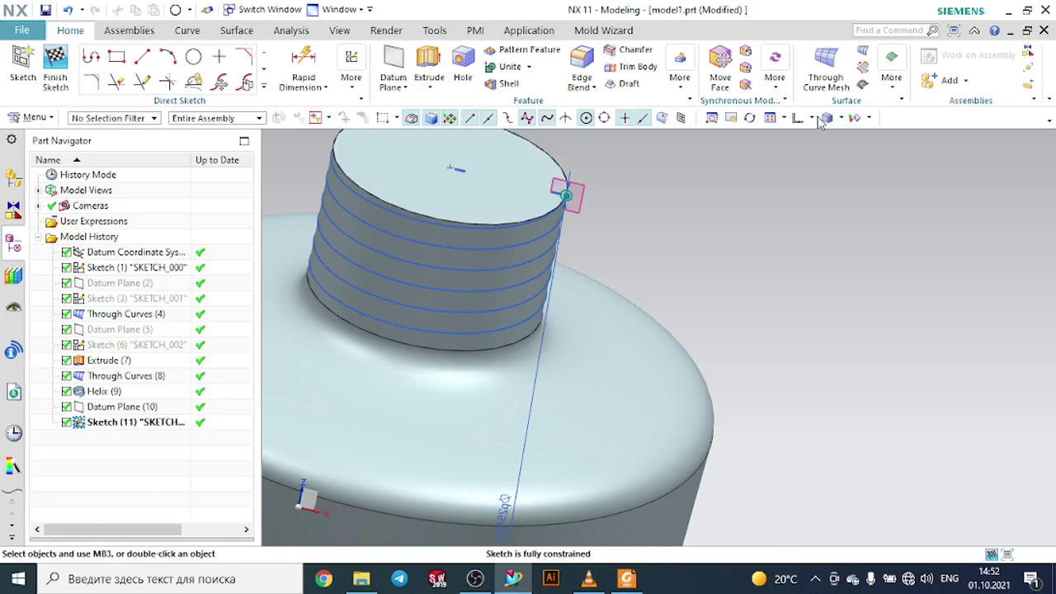
- Reopen the neck helix for editing and apply it again with 6 turns
click(814, 122)
click(805, 139)
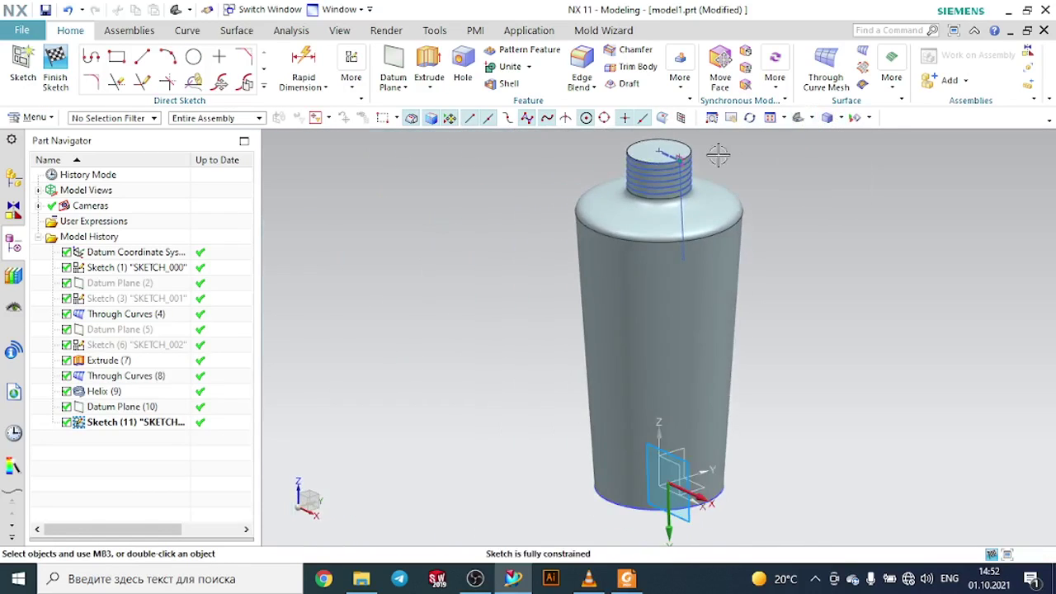
scroll(670, 165, up, 6)
scroll(619, 155, up, 2)
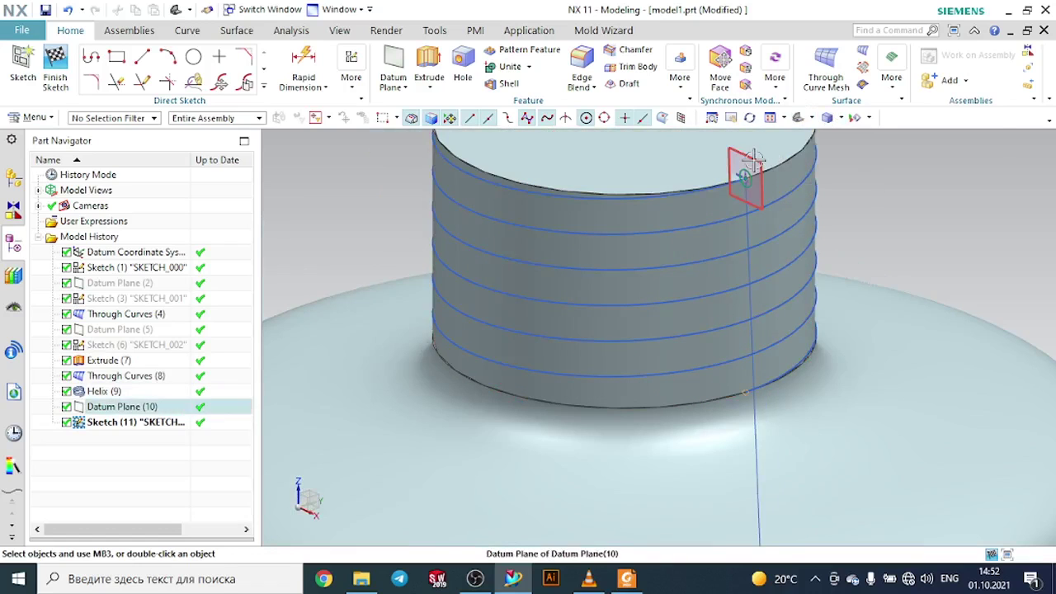
click(745, 172)
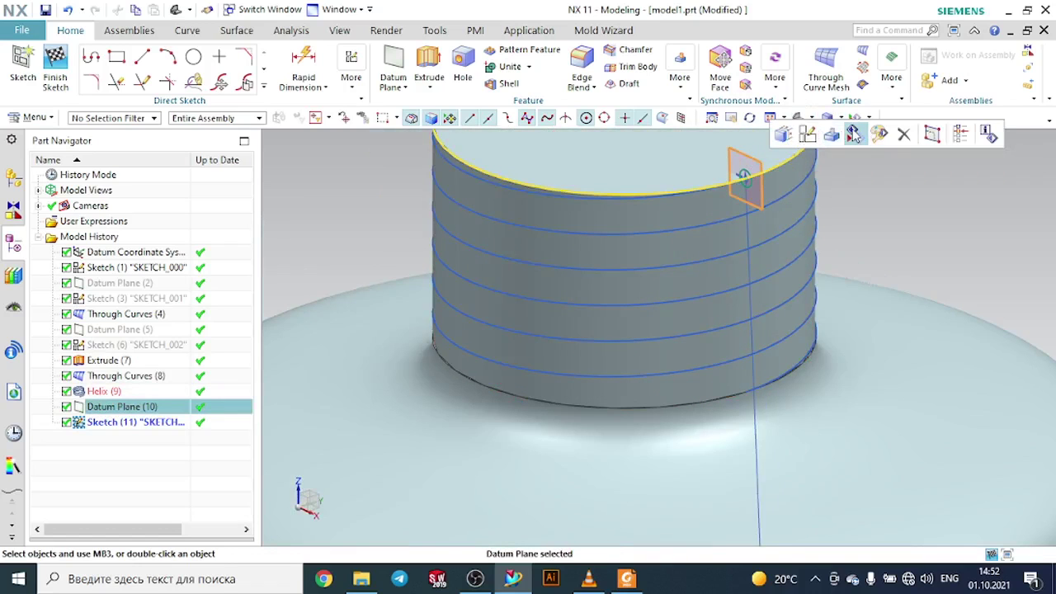
click(832, 134)
double_click(703, 185)
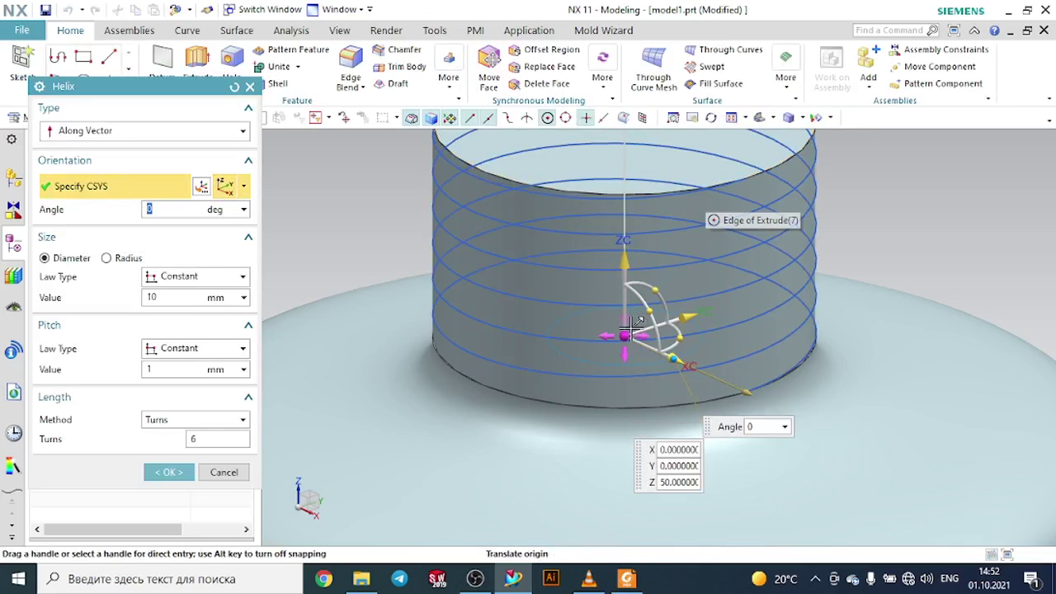
click(440, 347)
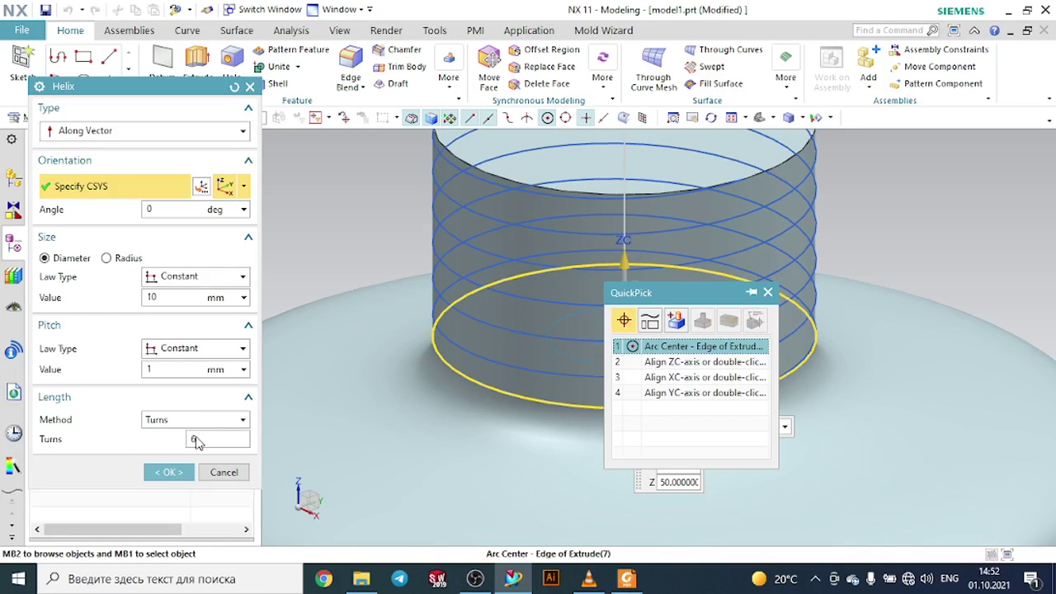
click(344, 358)
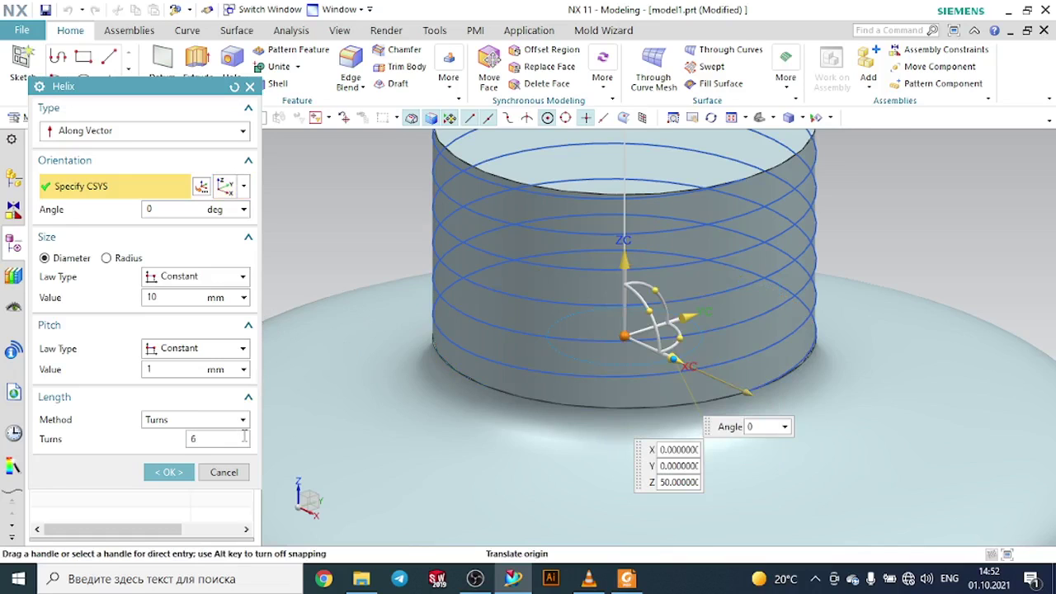
scroll(371, 361, down, 3)
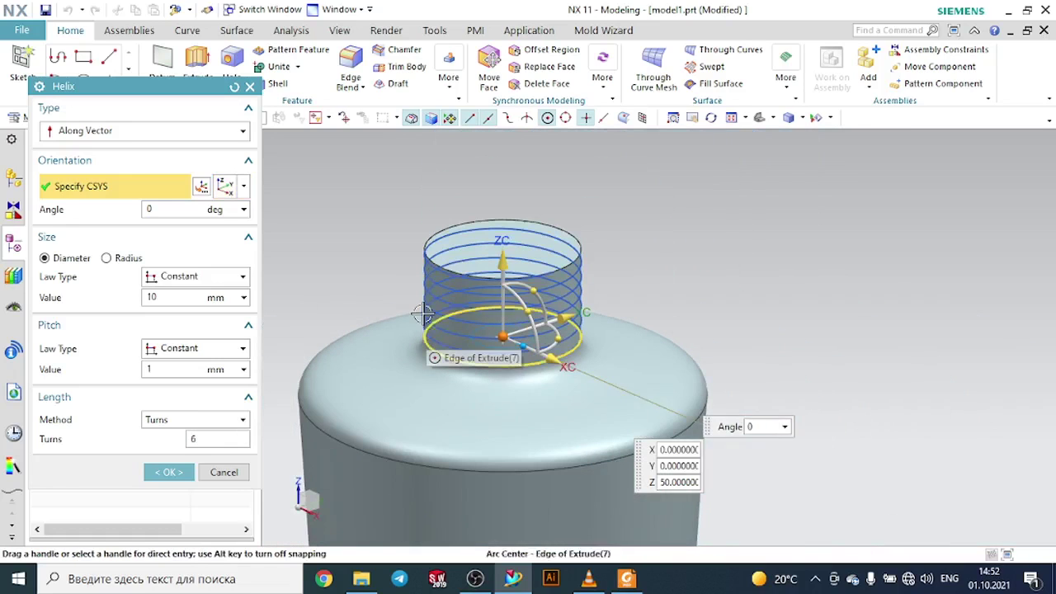
click(196, 440)
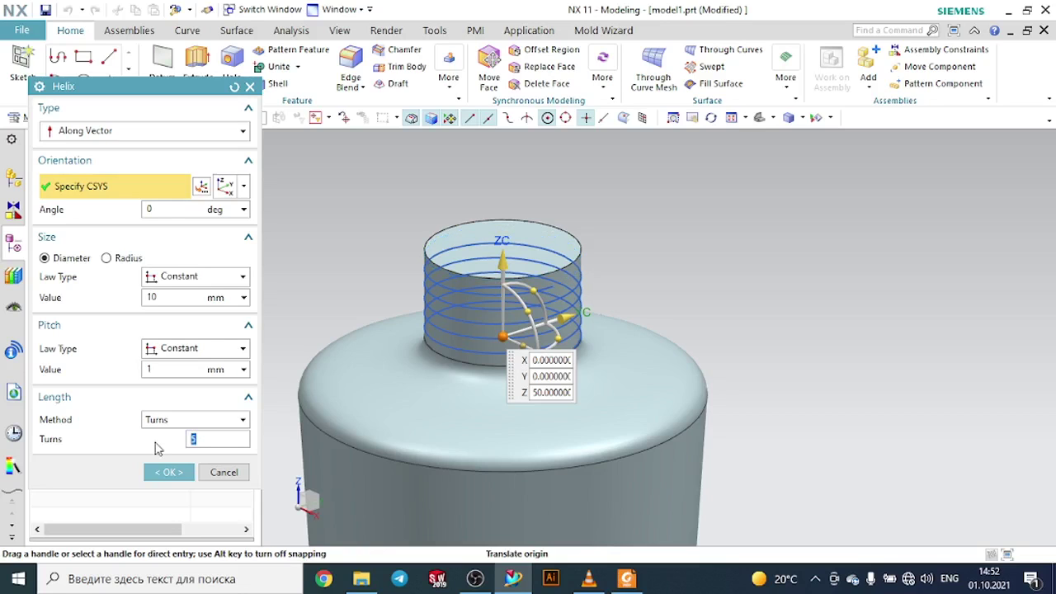
middle_drag(660, 281, 366, 411)
click(171, 474)
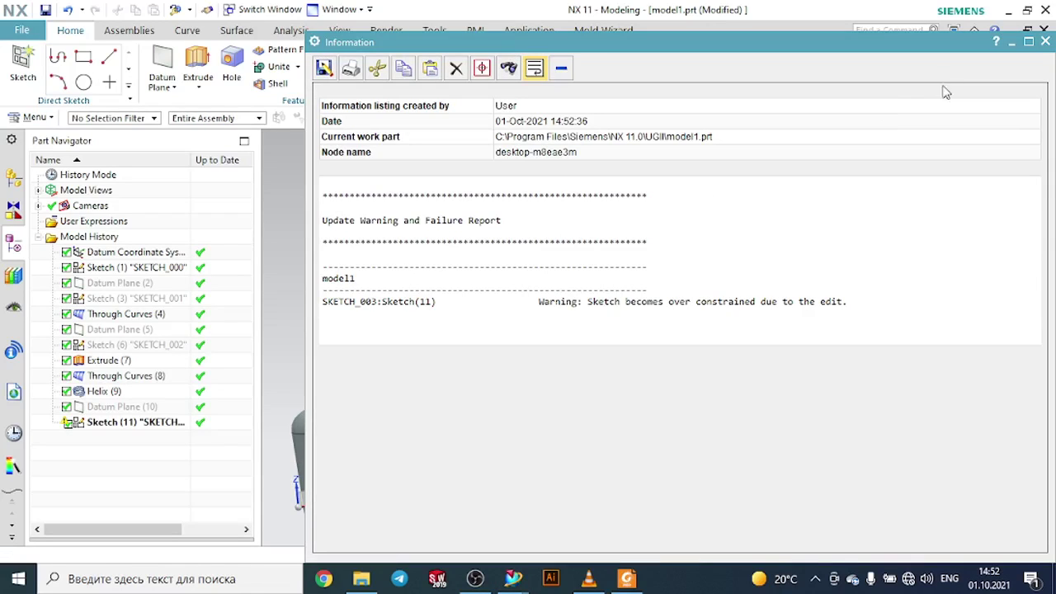
click(1046, 41)
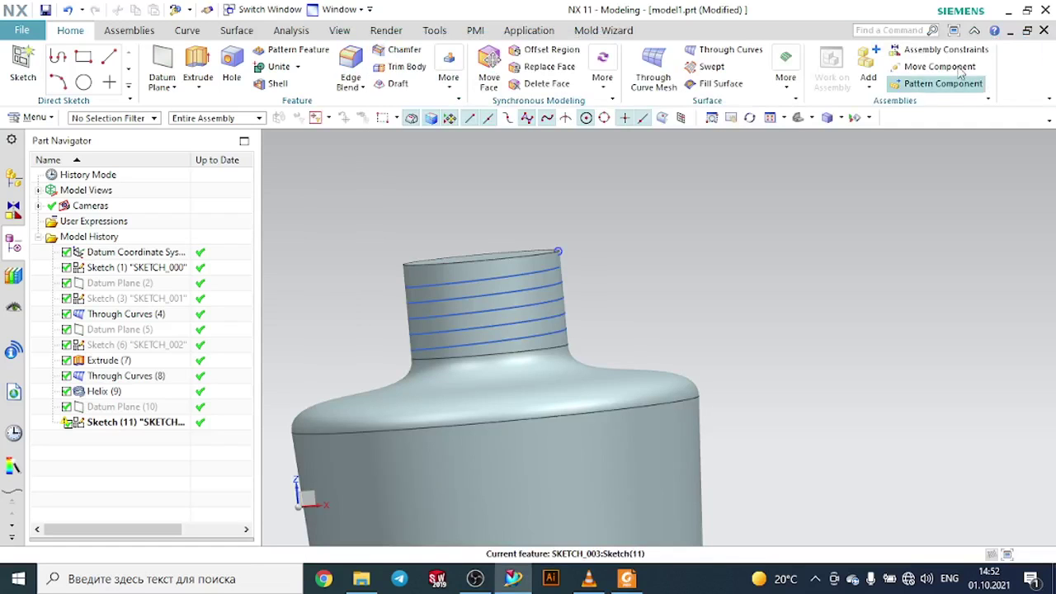
- Delete the sketch drawn on the helix-end datum plane
middle_drag(686, 209, 634, 240)
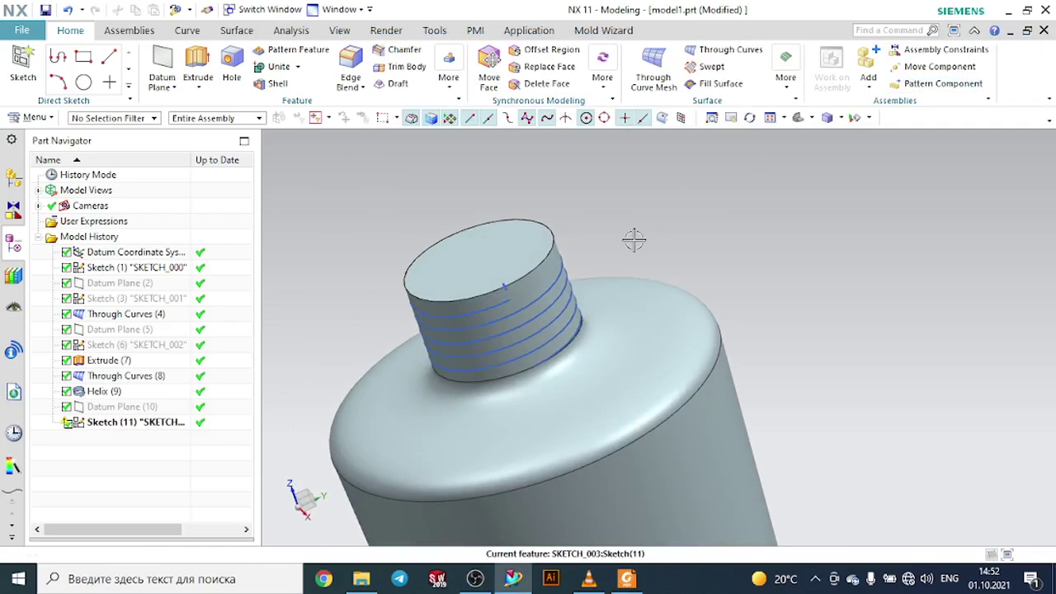
scroll(505, 261, up, 5)
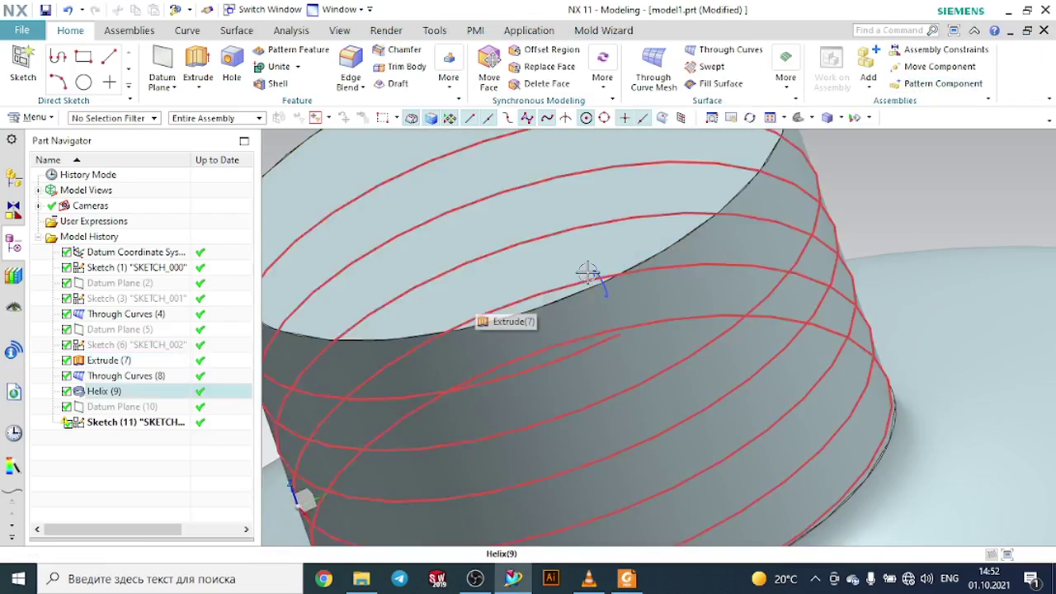
click(598, 274)
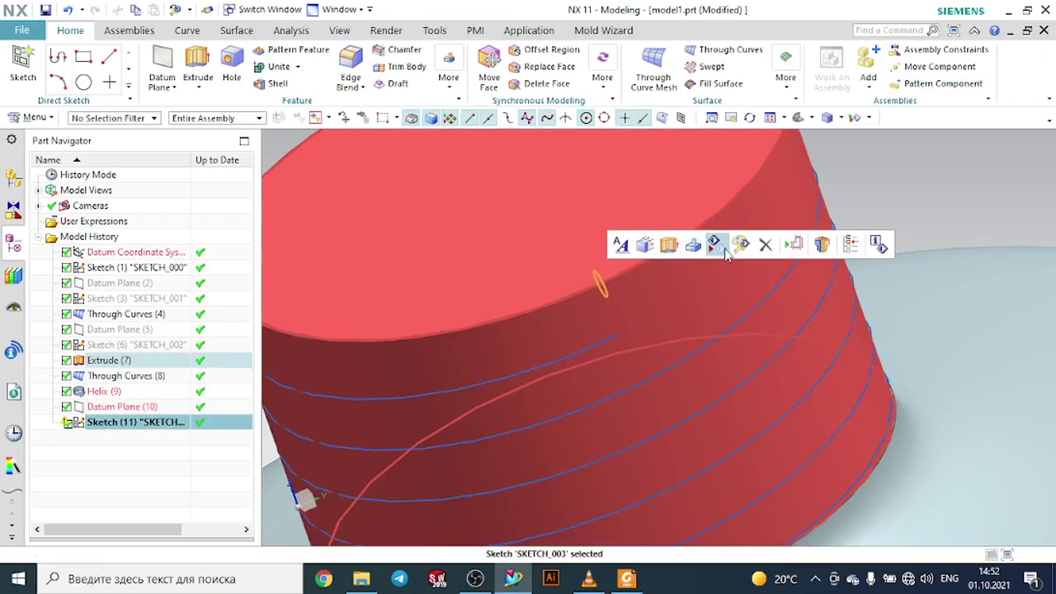
click(765, 244)
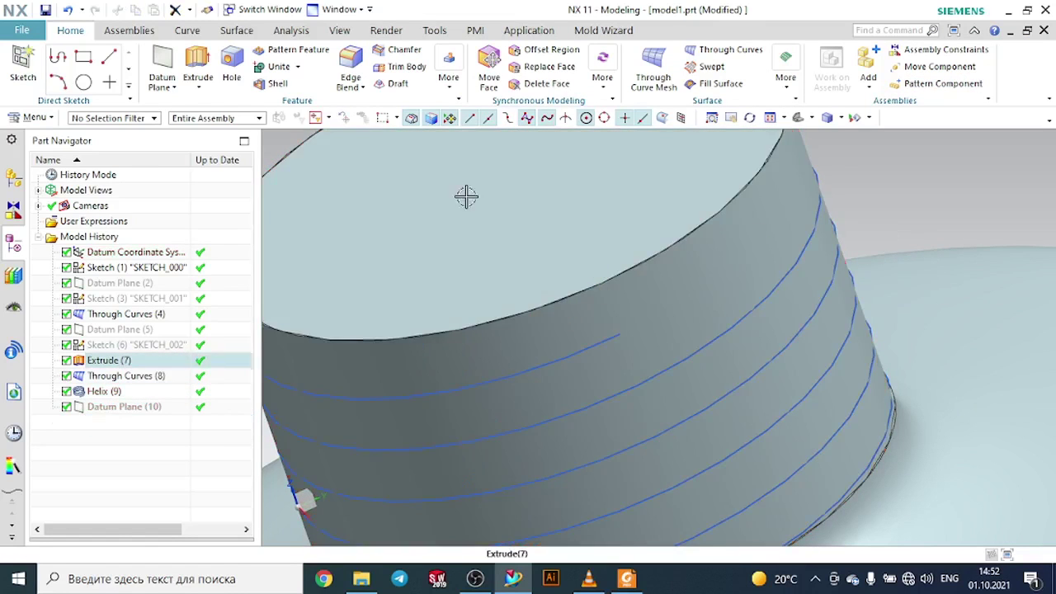
- Create a new Point and Direction datum plane at the helix's end point, normal to the helix
click(163, 66)
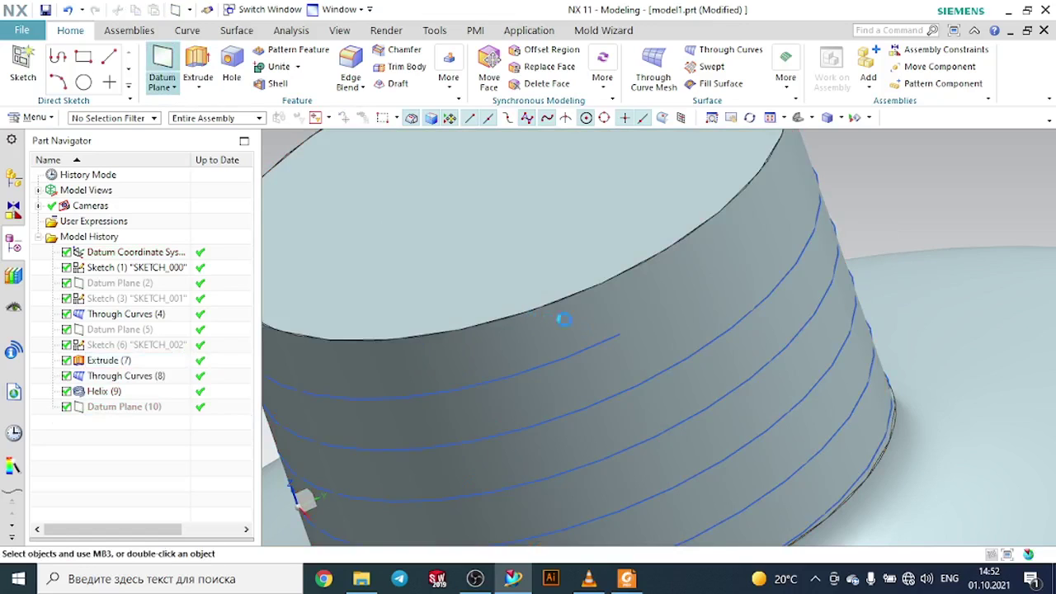
click(627, 337)
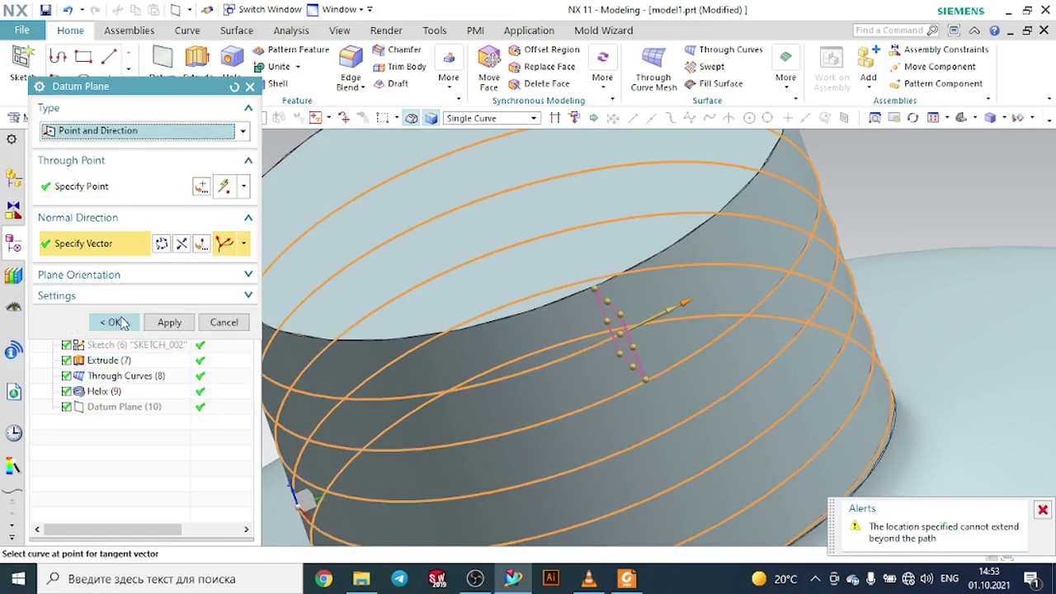
click(113, 321)
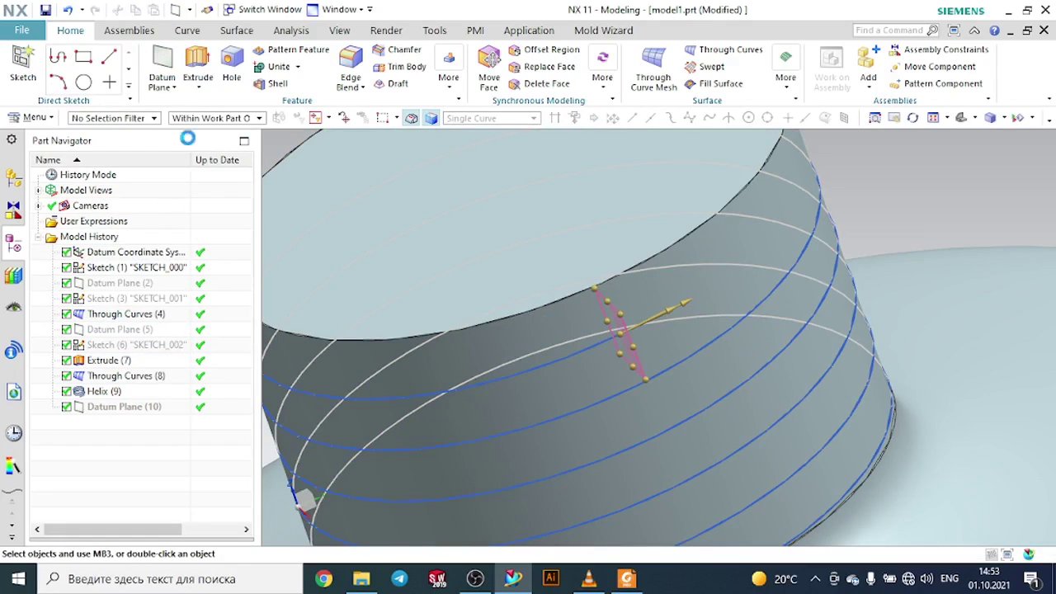
- Sketch a 0.5 mm diameter circle on the new datum plane, centred on the helix's end point
click(23, 66)
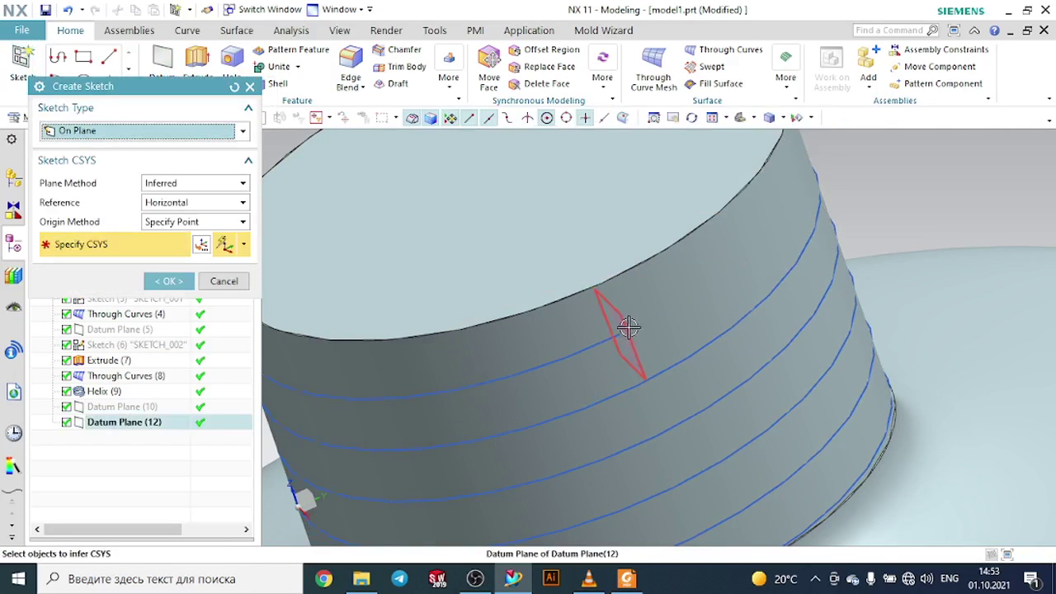
click(169, 281)
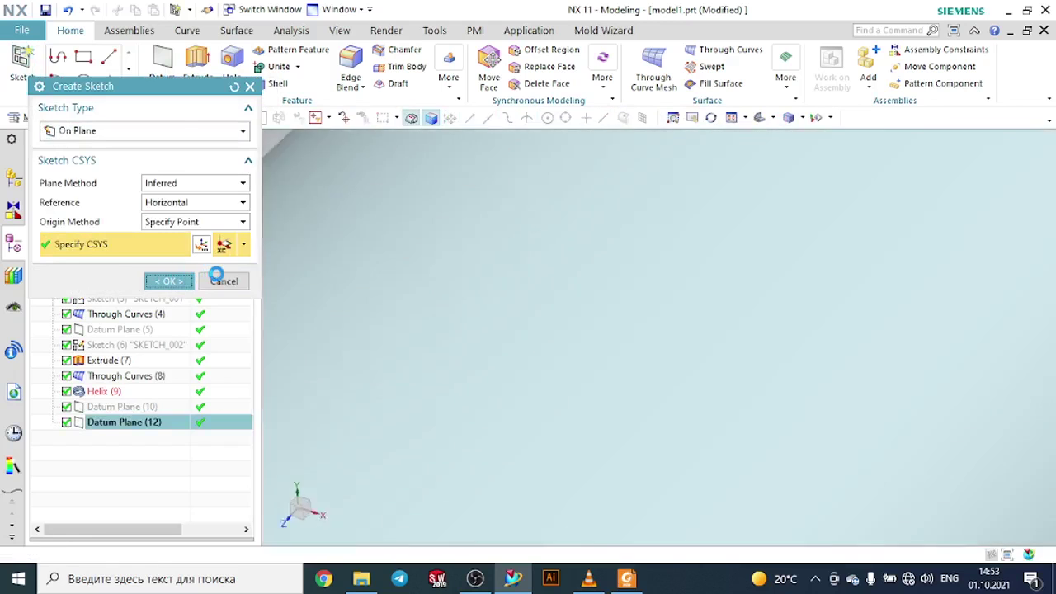
scroll(684, 291, down, 3)
scroll(698, 382, up, 8)
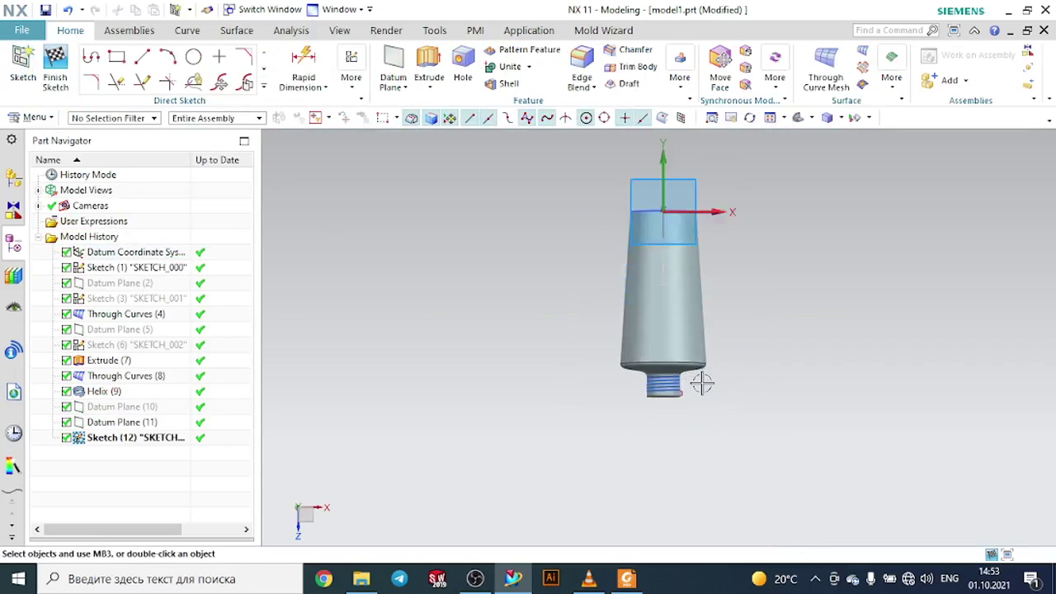
mouse_move(642, 430)
middle_down()
mouse_move(620, 389)
mouse_move(559, 361)
mouse_move(573, 379)
mouse_move(553, 375)
middle_up()
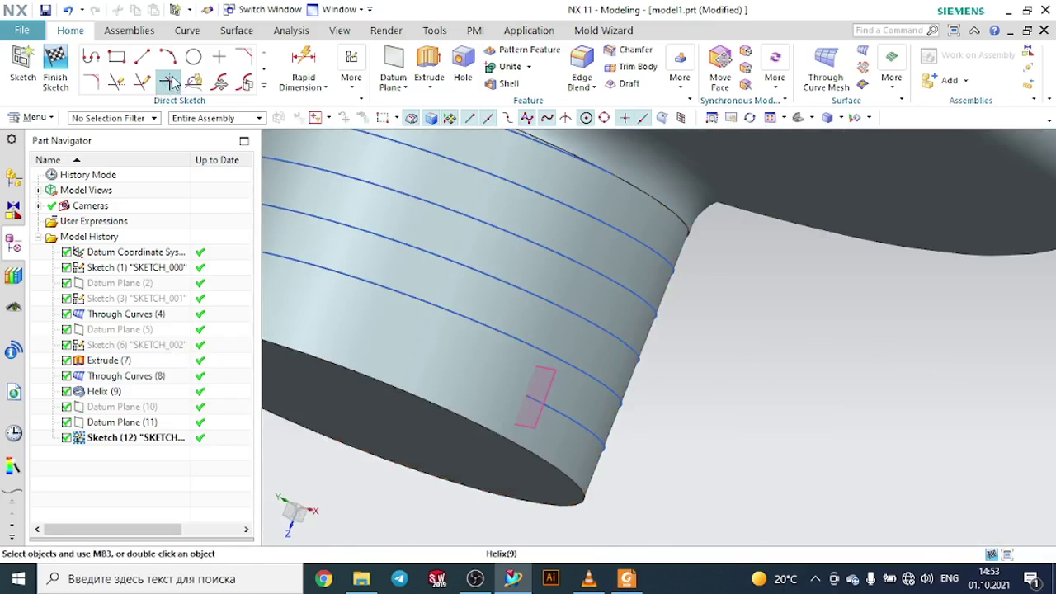
click(529, 395)
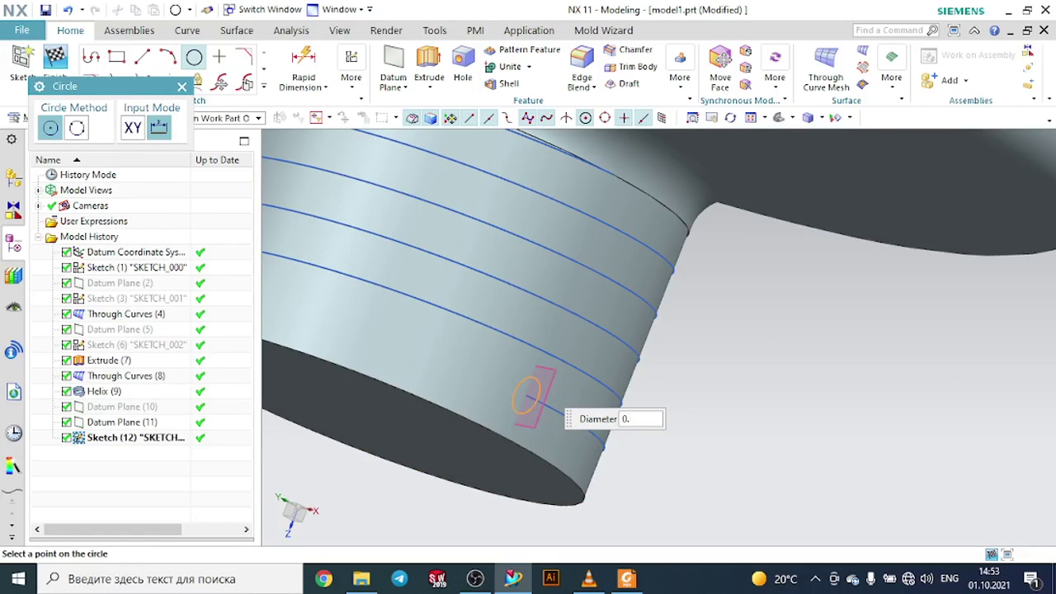
text(0.5)
key(Return)
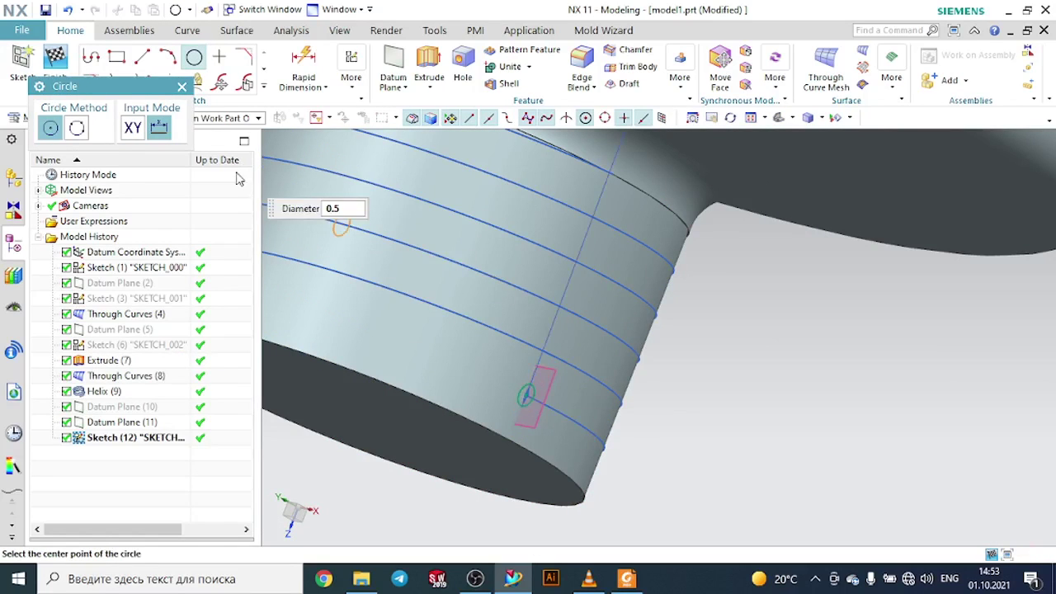
click(183, 86)
click(54, 66)
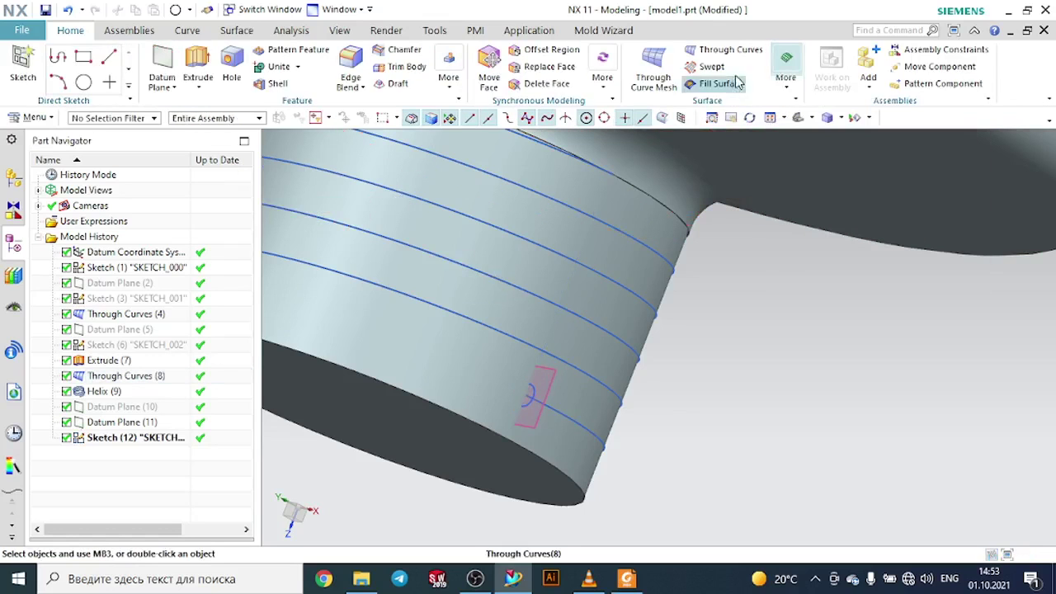
- Sweep the 0.5 mm circle along the helix to create the neck thread
click(712, 68)
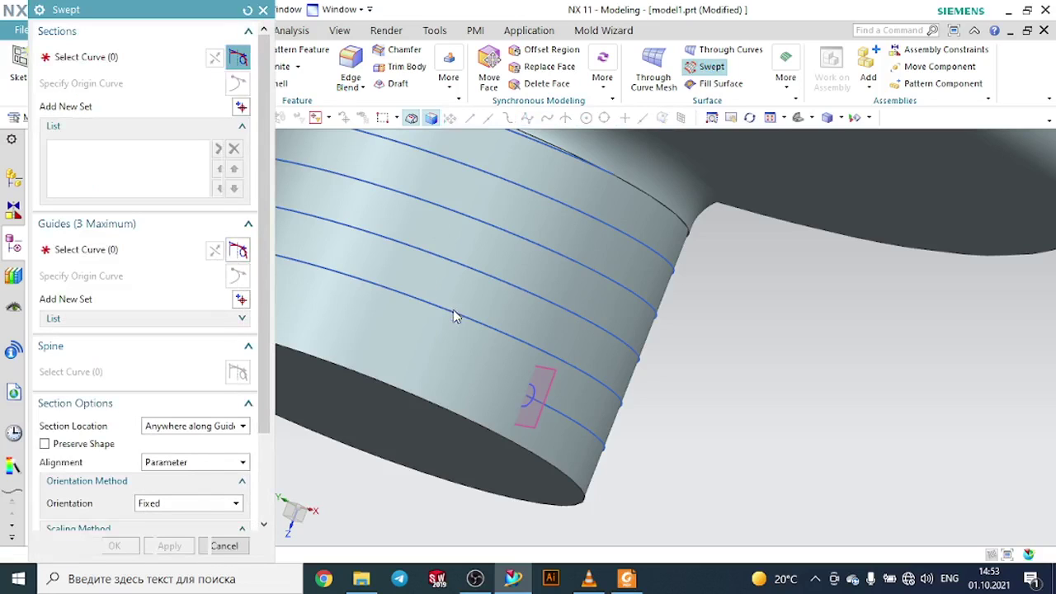
scroll(559, 404, up, 2)
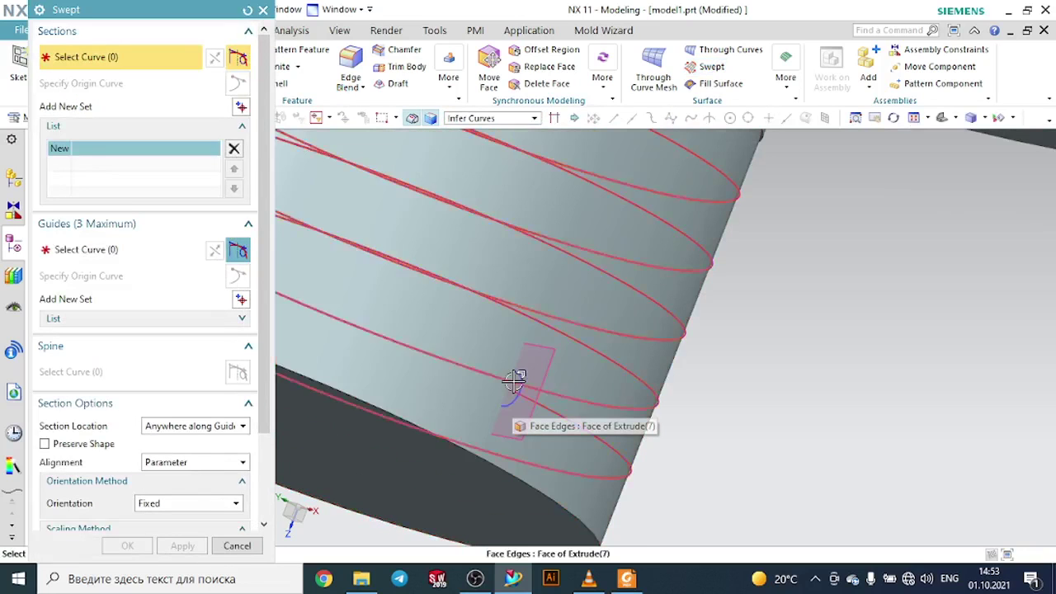
click(514, 384)
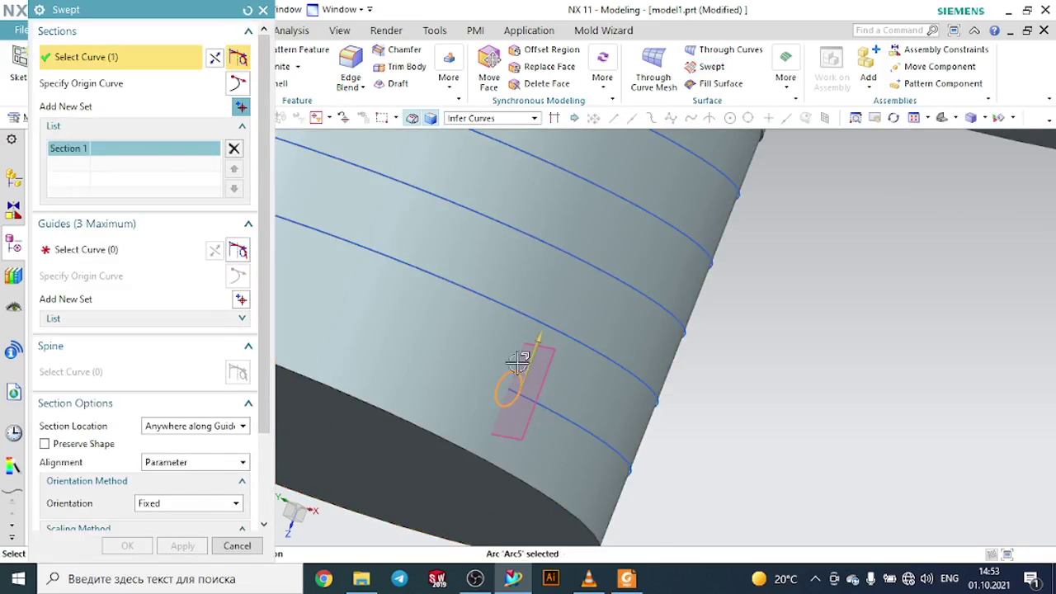
click(104, 248)
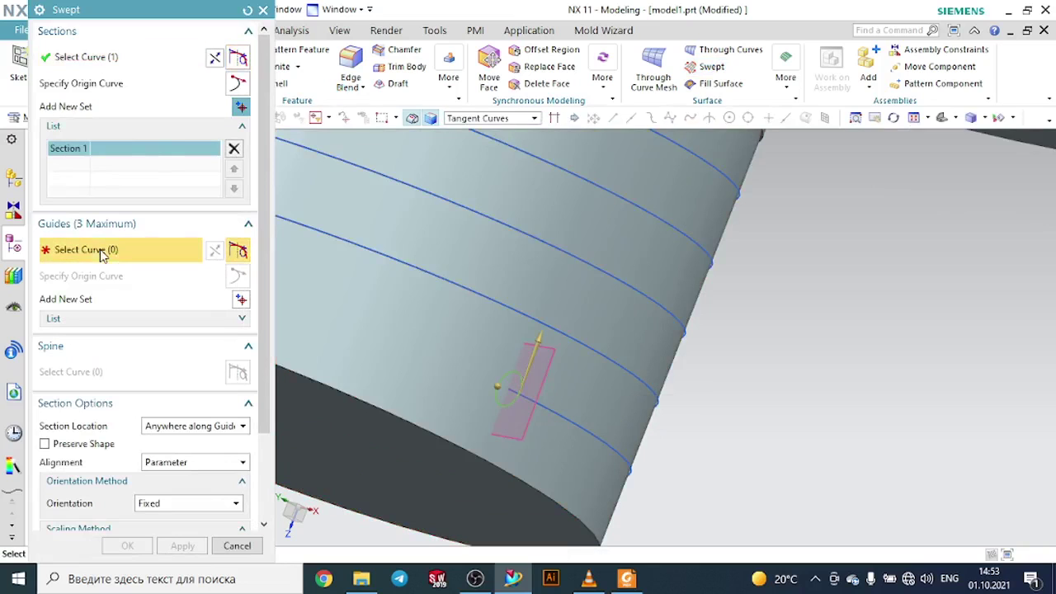
click(589, 436)
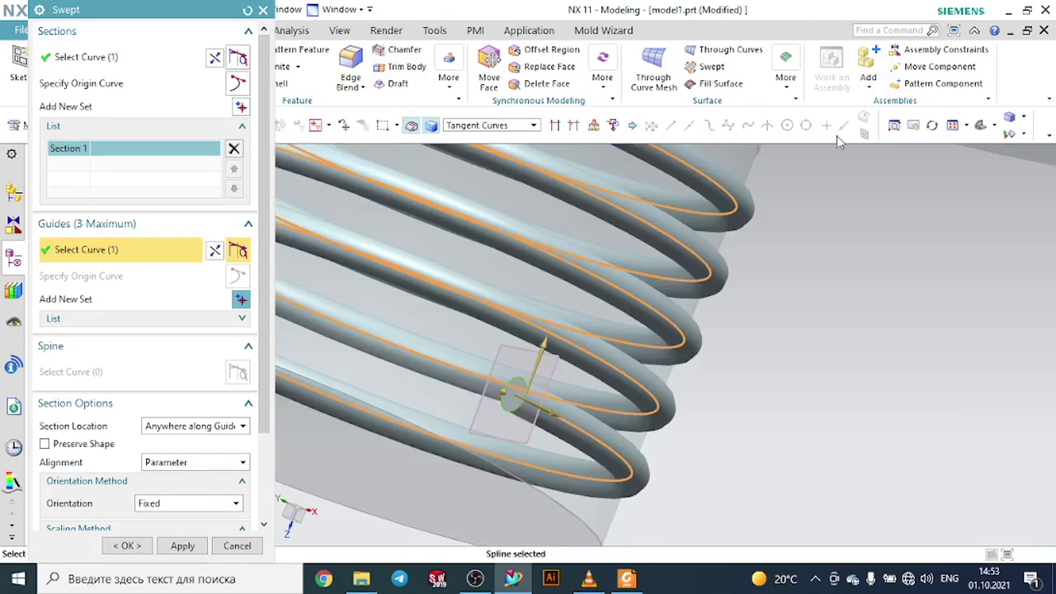
click(980, 125)
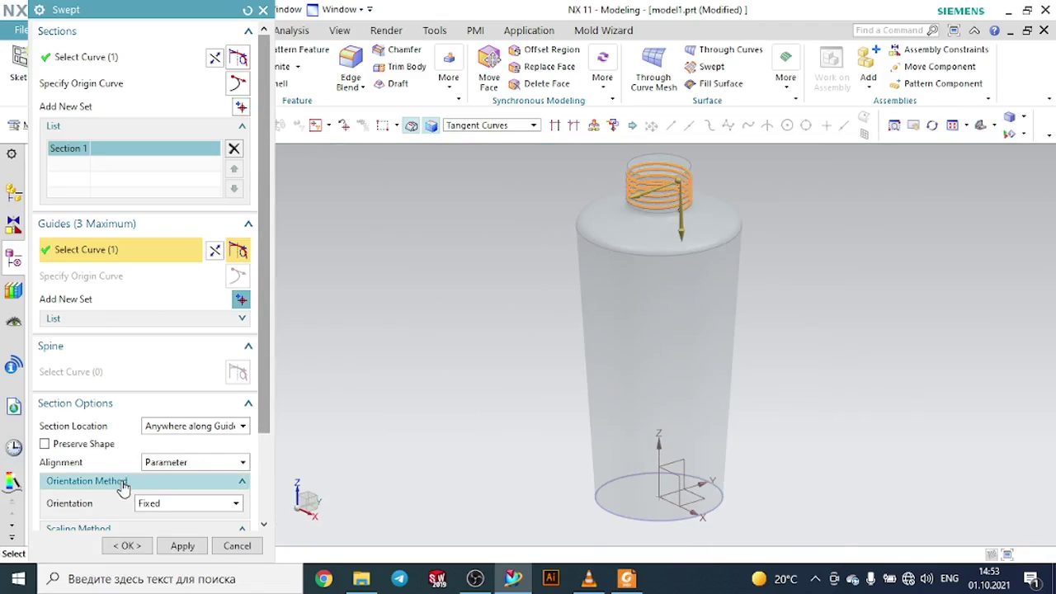
click(142, 540)
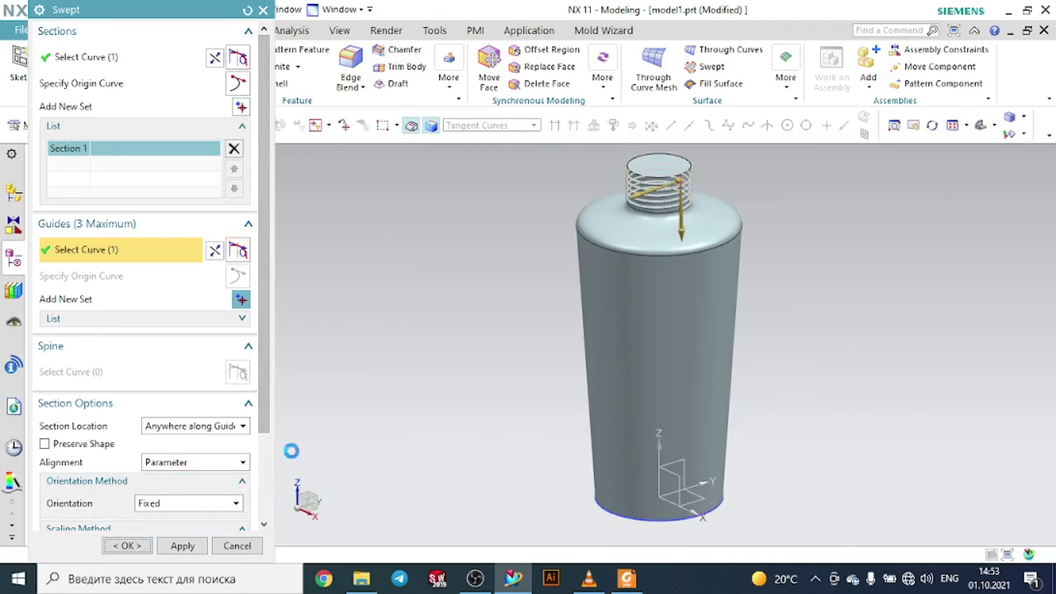
- Hide the helix and the helix-end datum plane
scroll(678, 165, up, 3)
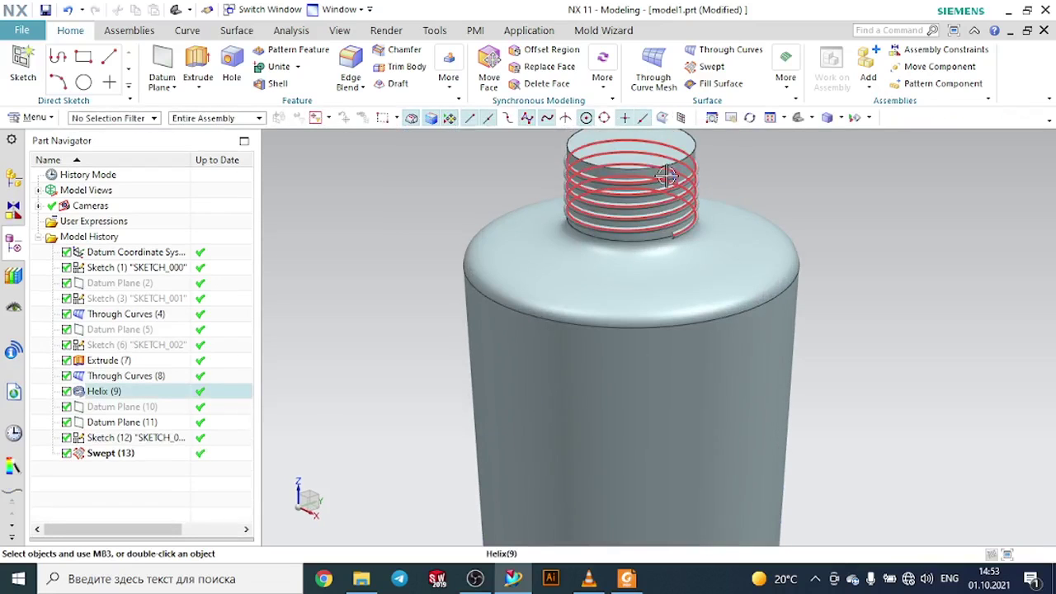
click(678, 167)
click(764, 155)
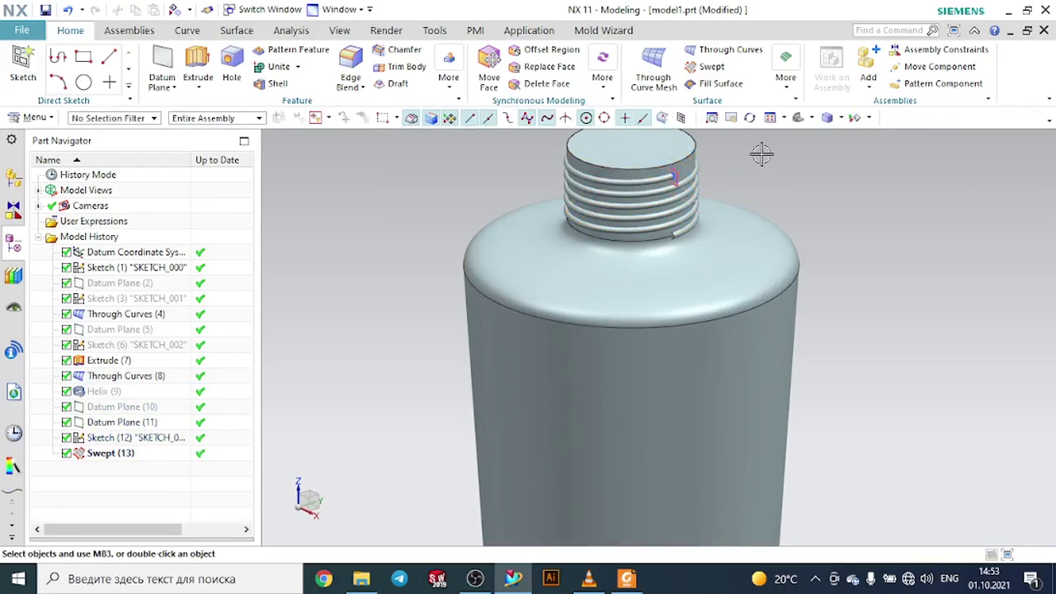
scroll(747, 156, down, 3)
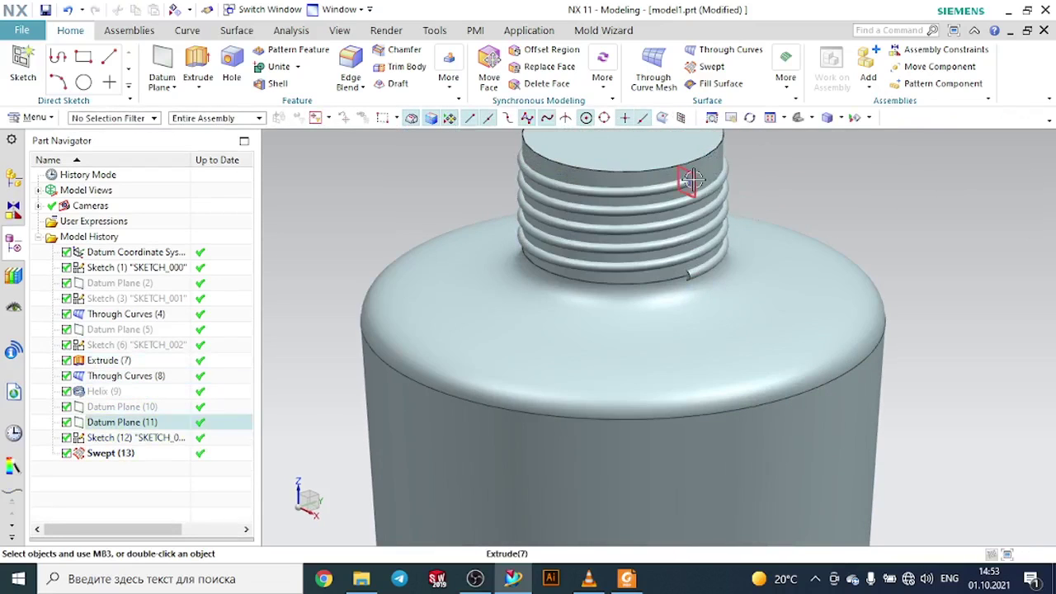
click(689, 182)
click(792, 154)
middle_drag(792, 153, 512, 244)
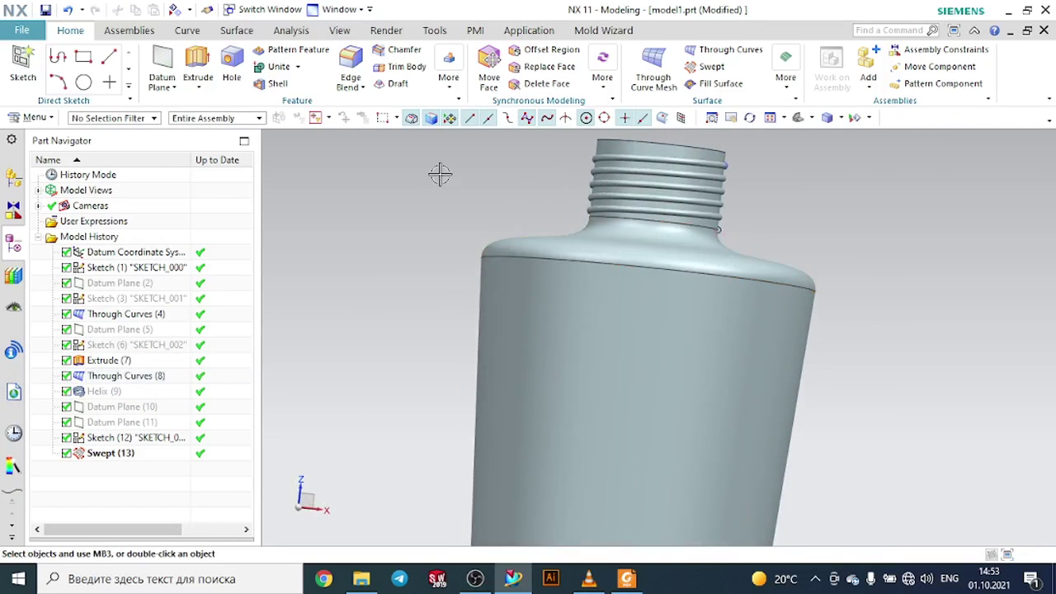
- Unite the swept thread with the neck body
click(279, 66)
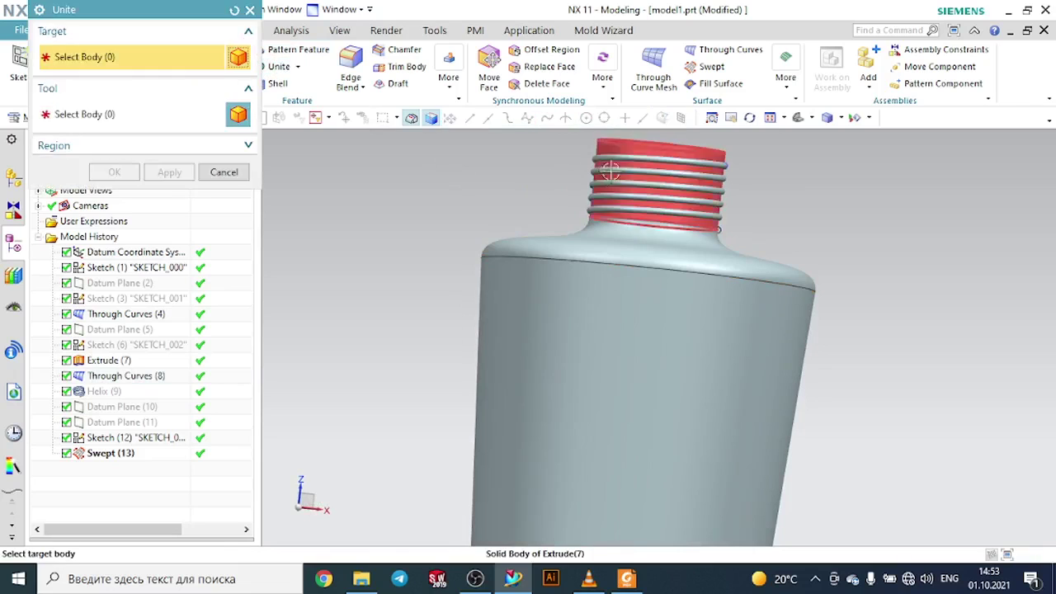
click(718, 229)
click(630, 143)
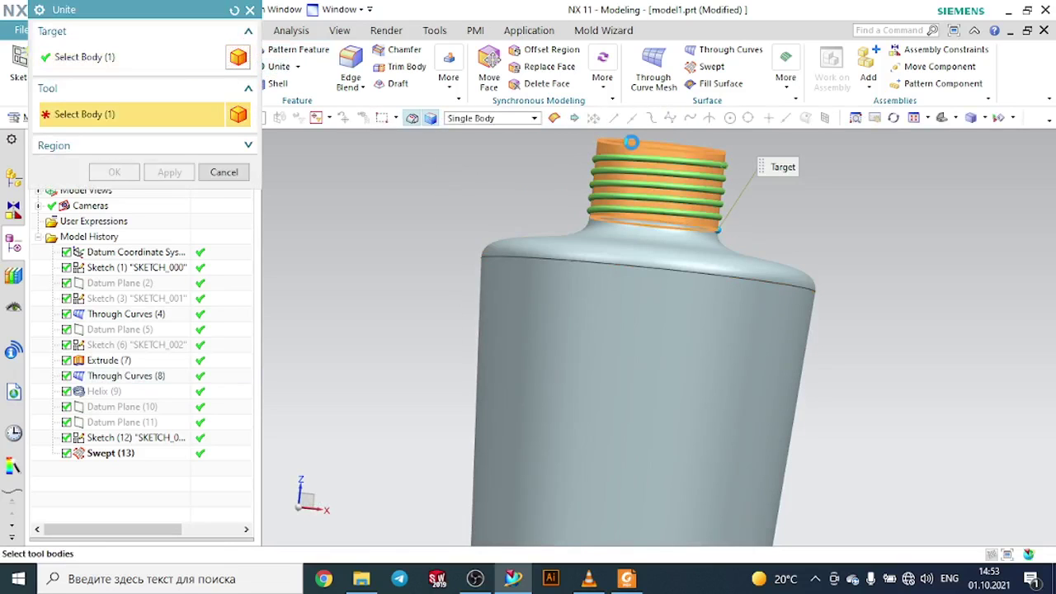
click(123, 175)
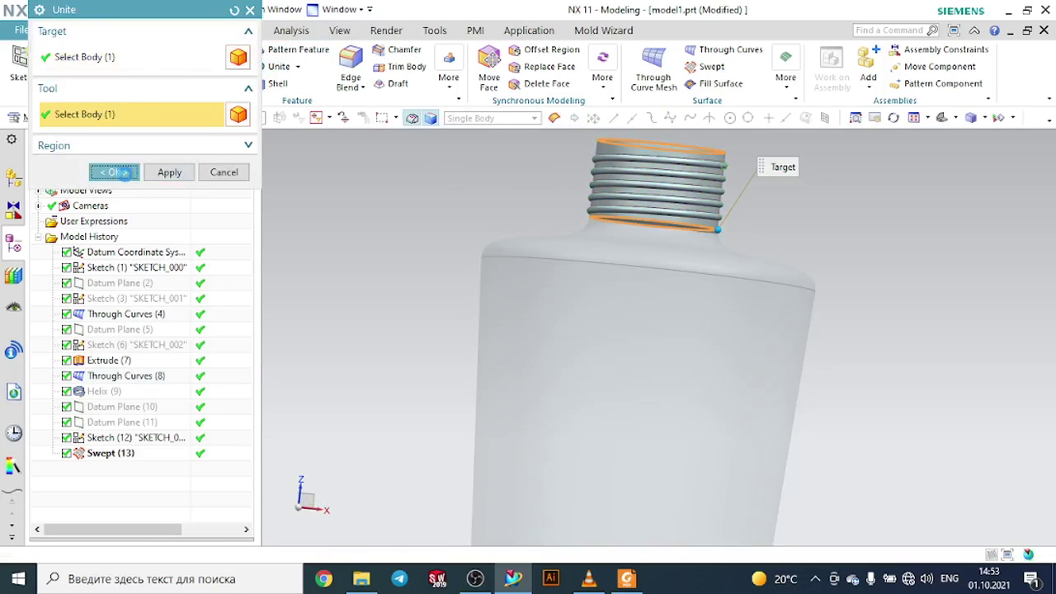
- Unite the threaded neck with the shoulder body
click(273, 67)
click(629, 194)
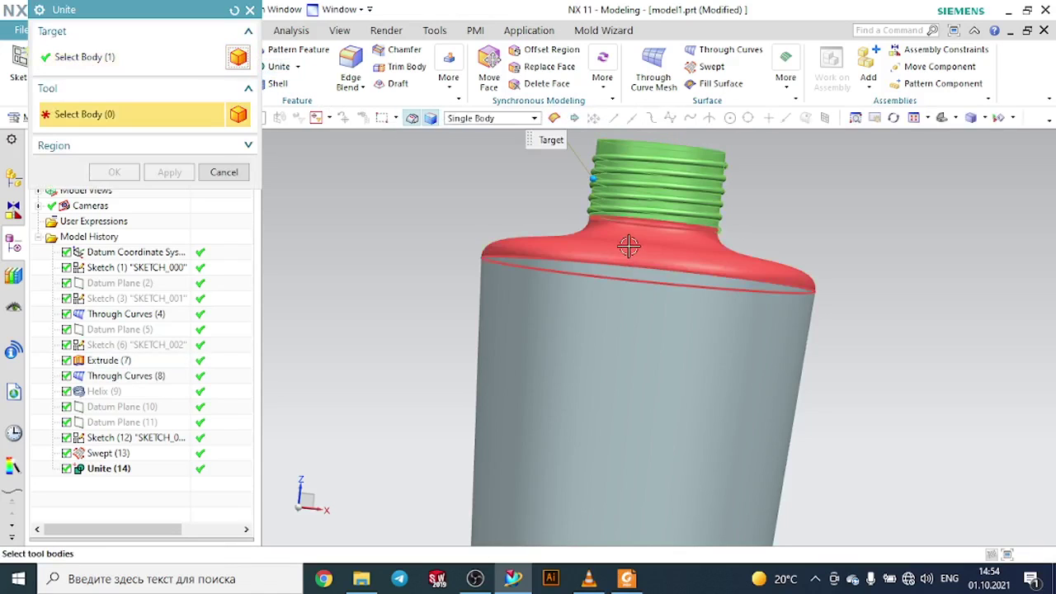
click(630, 246)
click(528, 240)
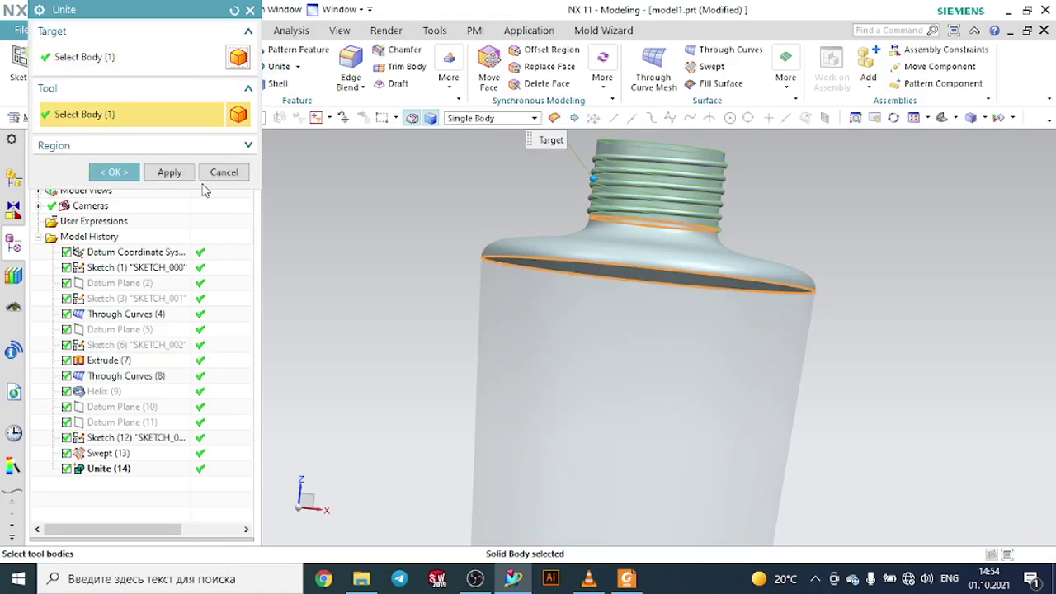
click(170, 172)
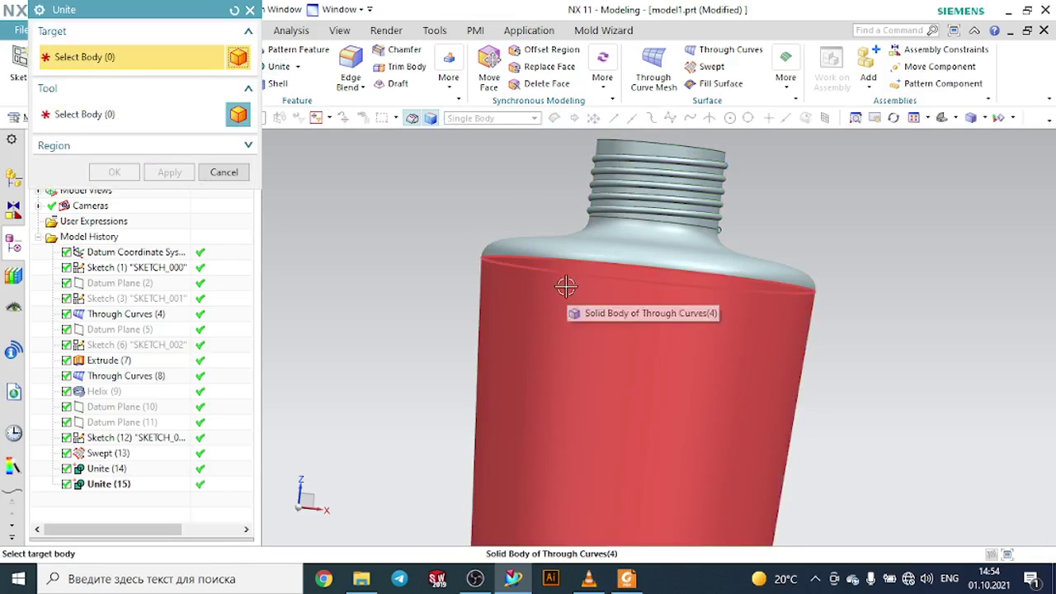
- Unite the main bottle body with the neck and shoulder body
click(587, 259)
click(597, 239)
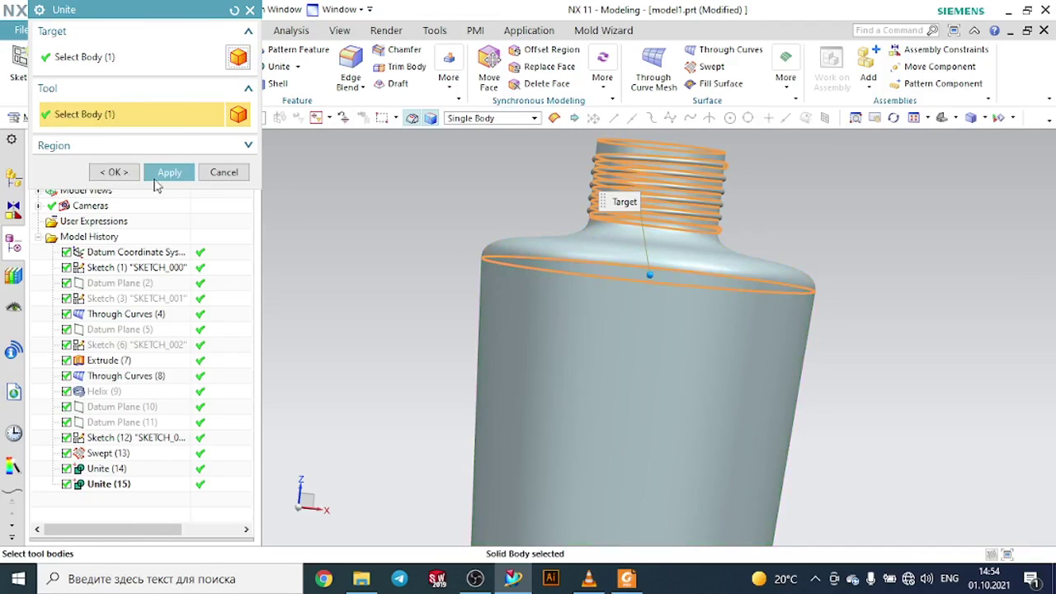
click(116, 173)
middle_drag(330, 170, 660, 241)
- Try to shell the bottle 0.5 mm thick with the neck's top face removed
click(276, 83)
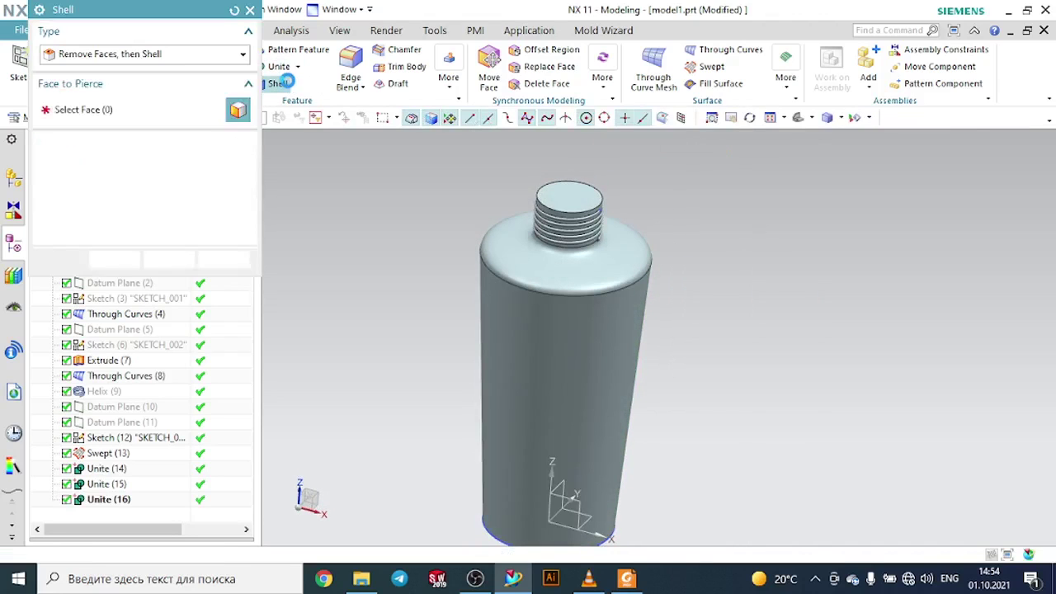
scroll(526, 152, up, 3)
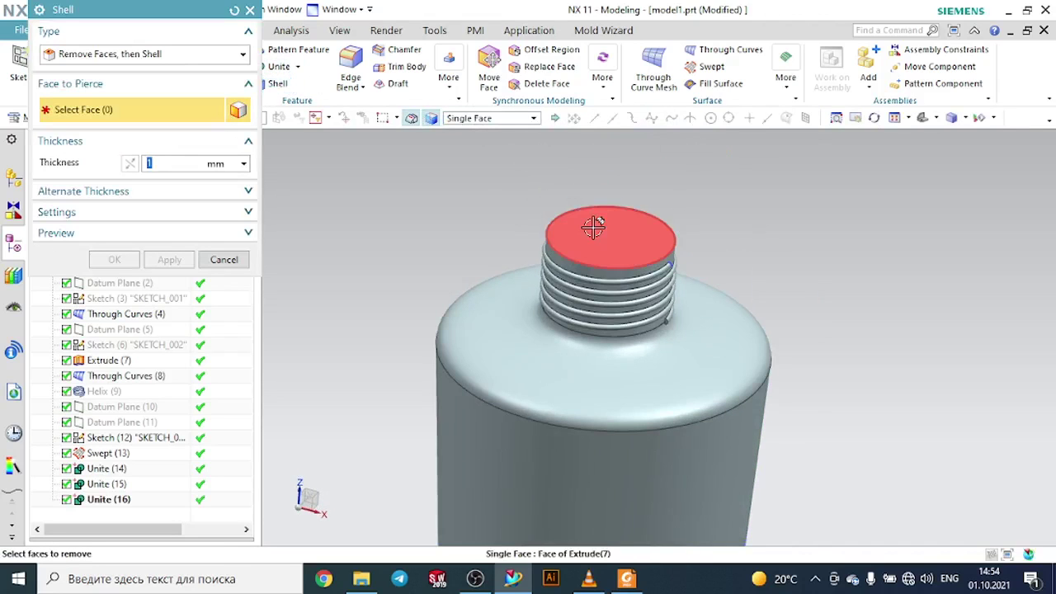
click(592, 223)
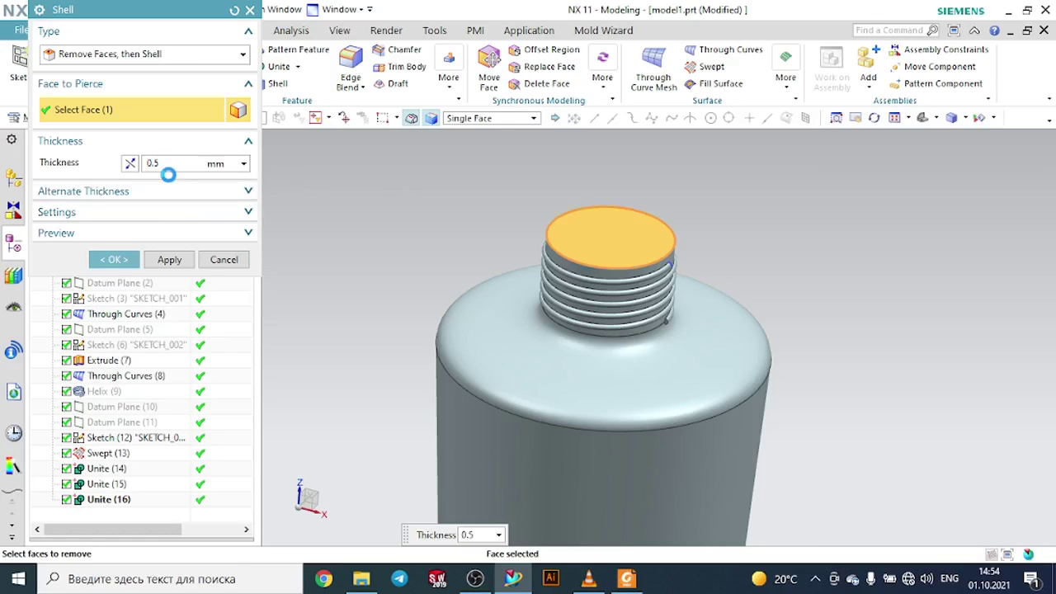
key(Return)
click(227, 261)
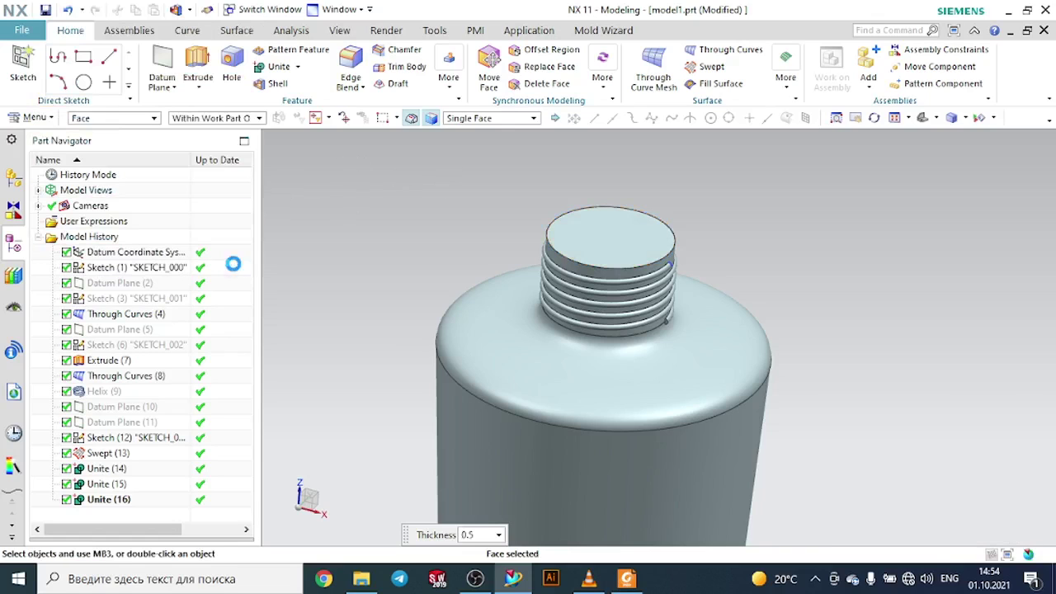
- Try to shell the bottle 1 mm thick with the neck's top face removed, then close the Shell dialog
click(275, 85)
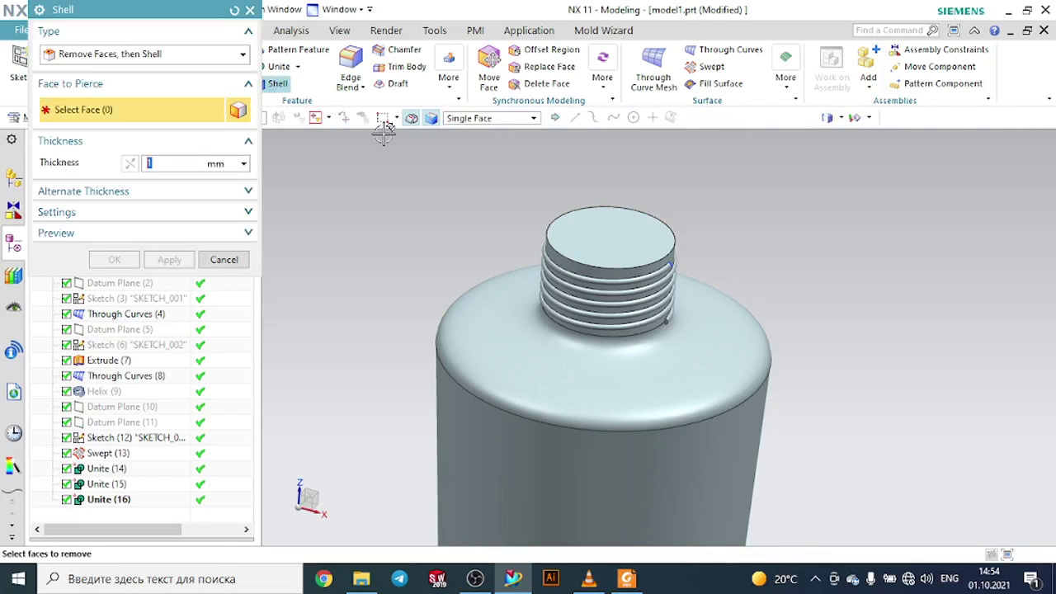
click(128, 62)
click(154, 72)
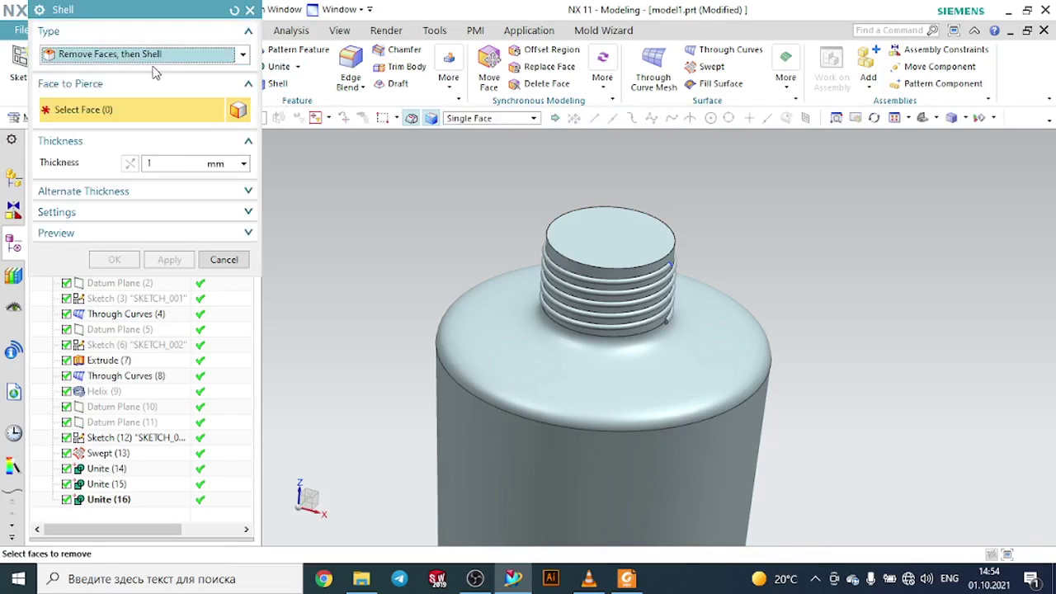
click(576, 239)
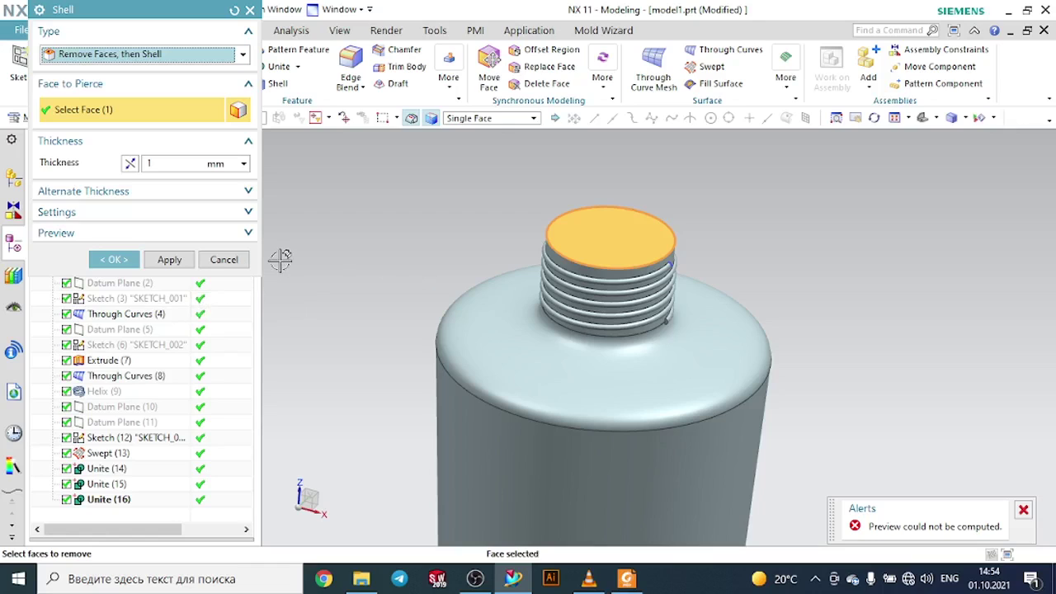
click(168, 196)
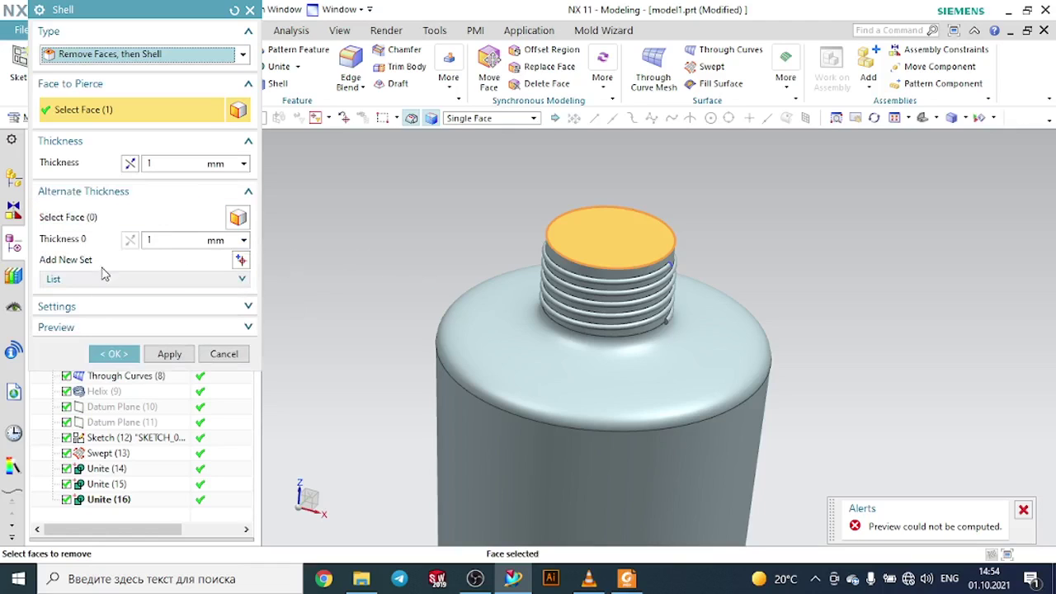
click(138, 284)
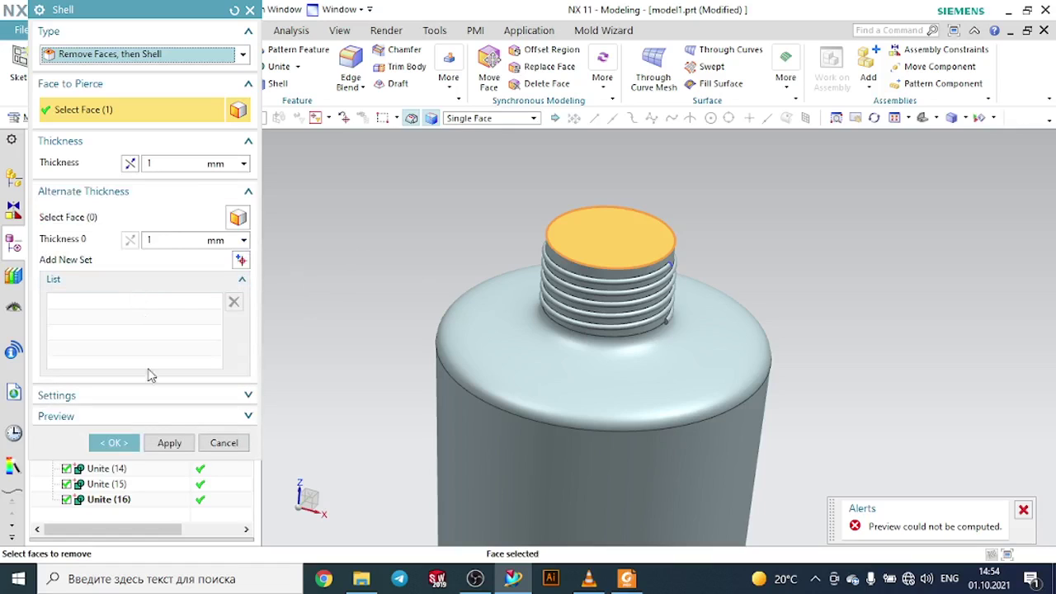
click(113, 442)
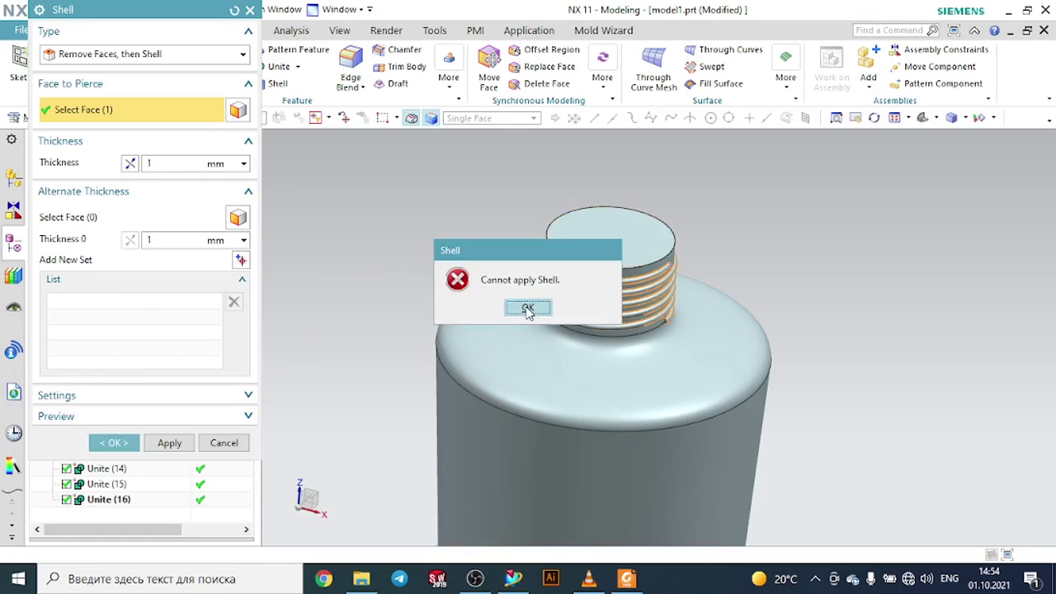
click(528, 308)
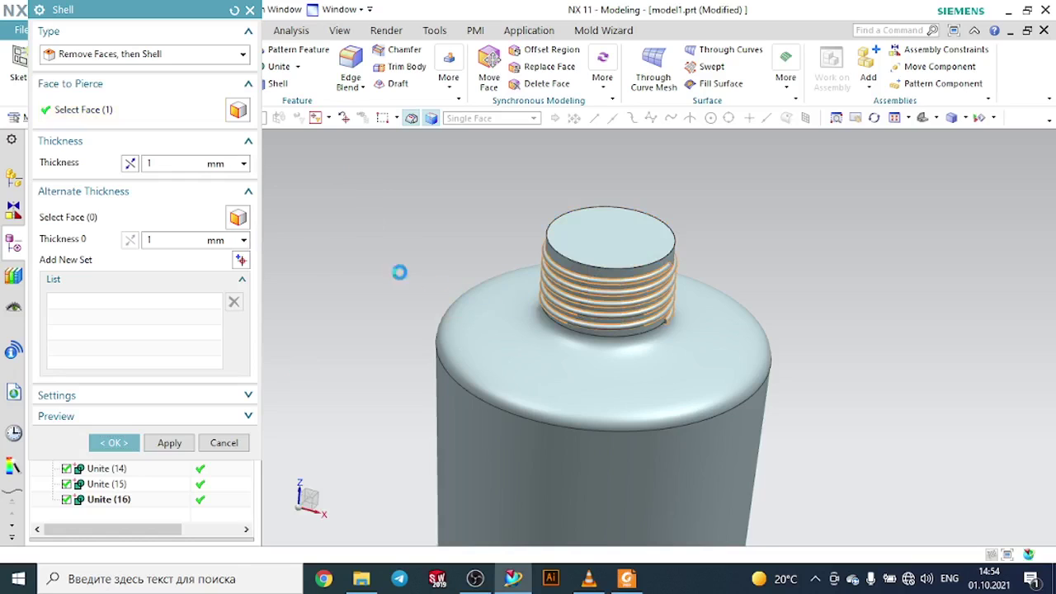
click(250, 10)
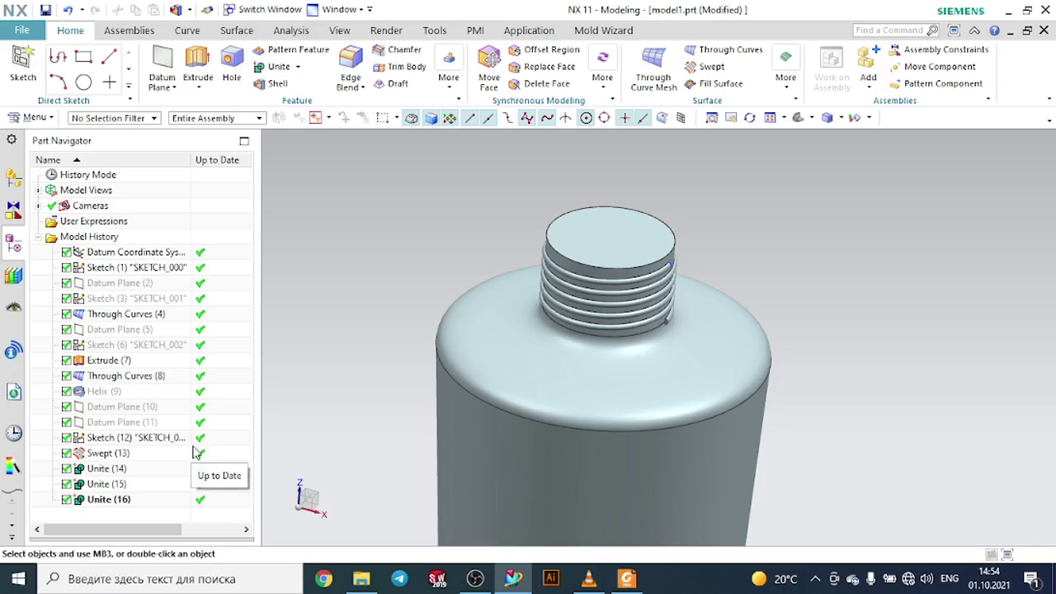
- Delete the three Unite features from the model history
click(107, 469)
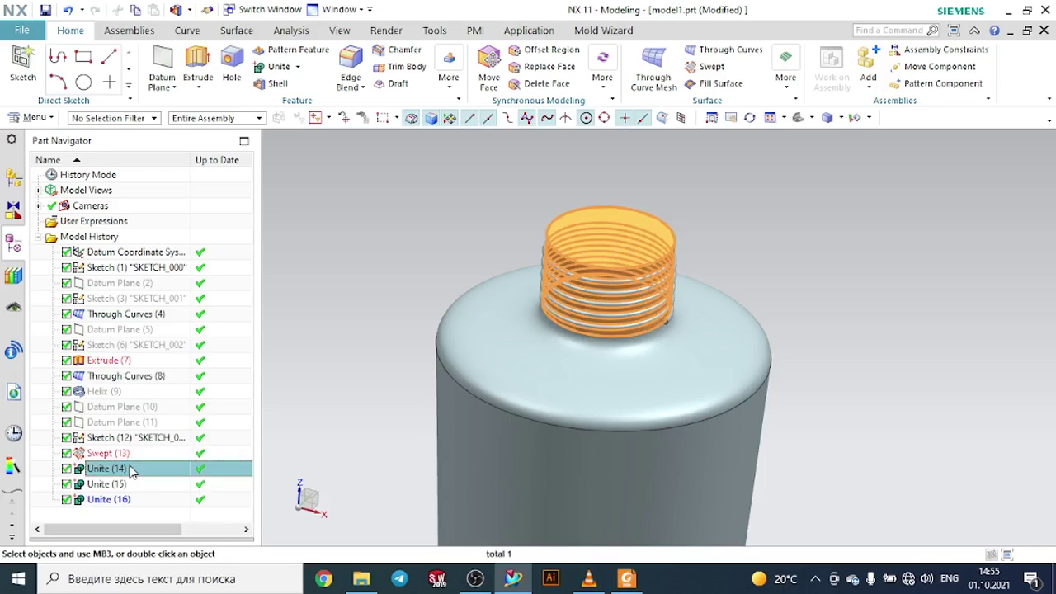
key(shift+Down)
key(shift+Down)
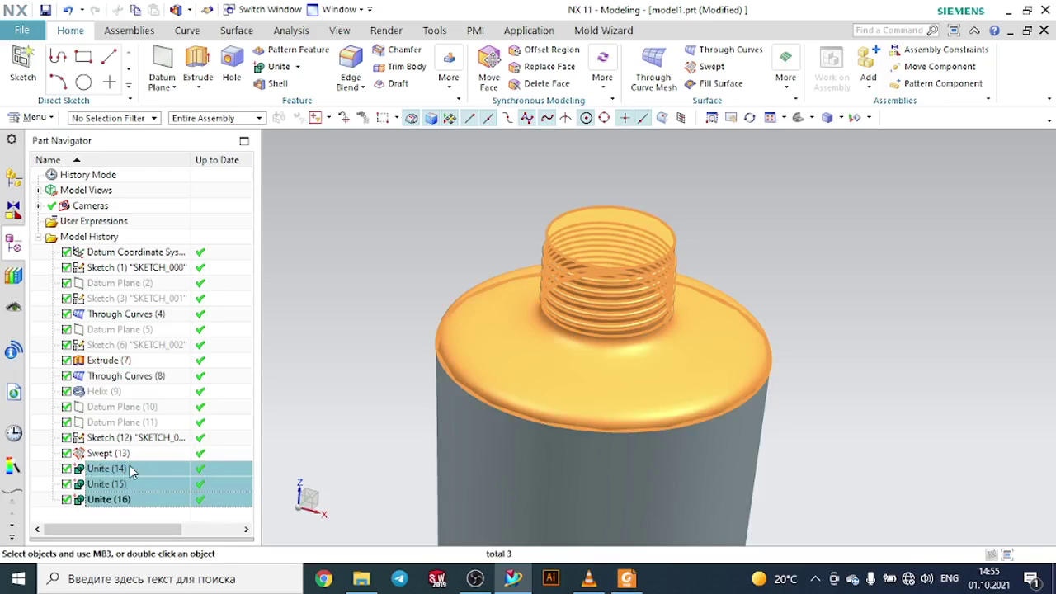
key(Delete)
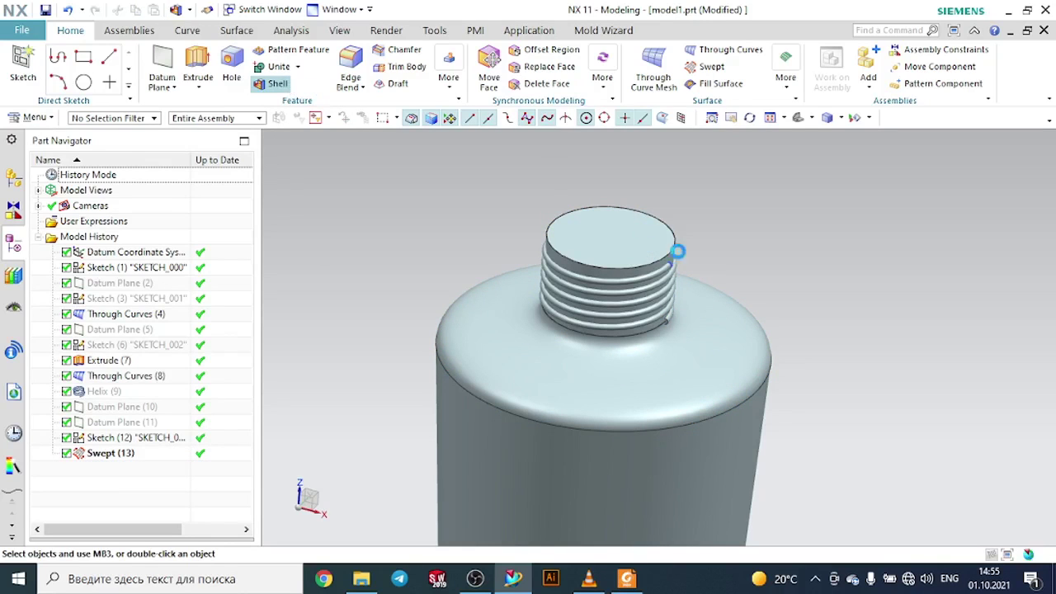
- Shell the neck body 0.5 mm thick, removing its top face
click(604, 236)
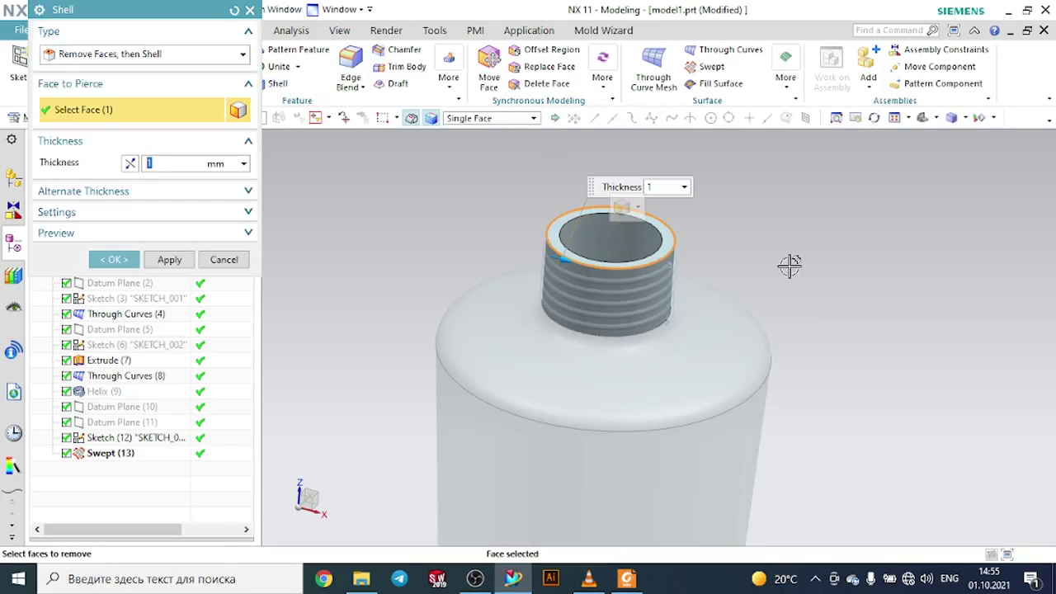
middle_drag(790, 265, 809, 371)
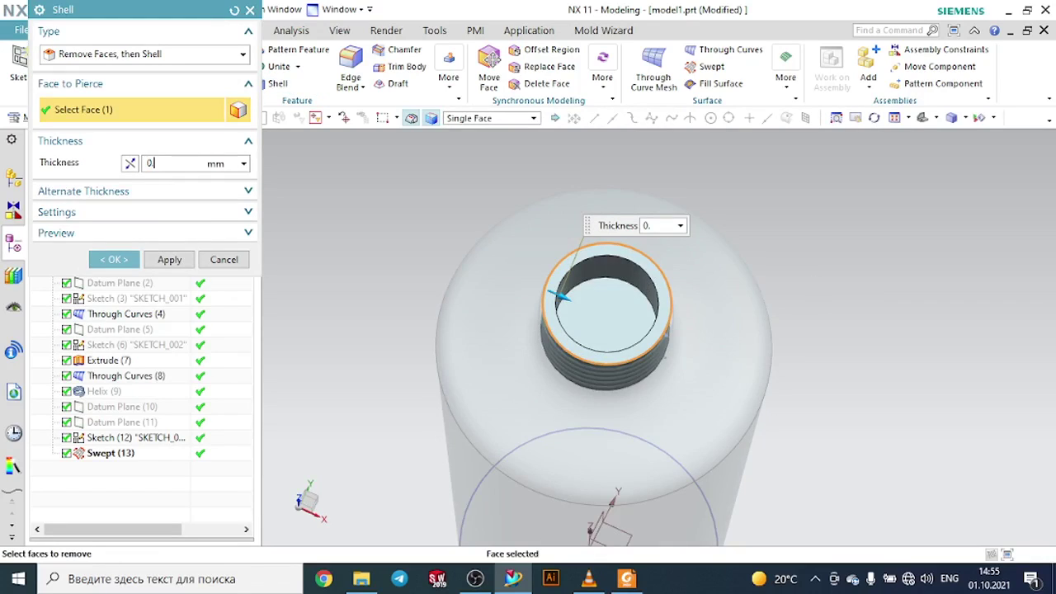
key(Return)
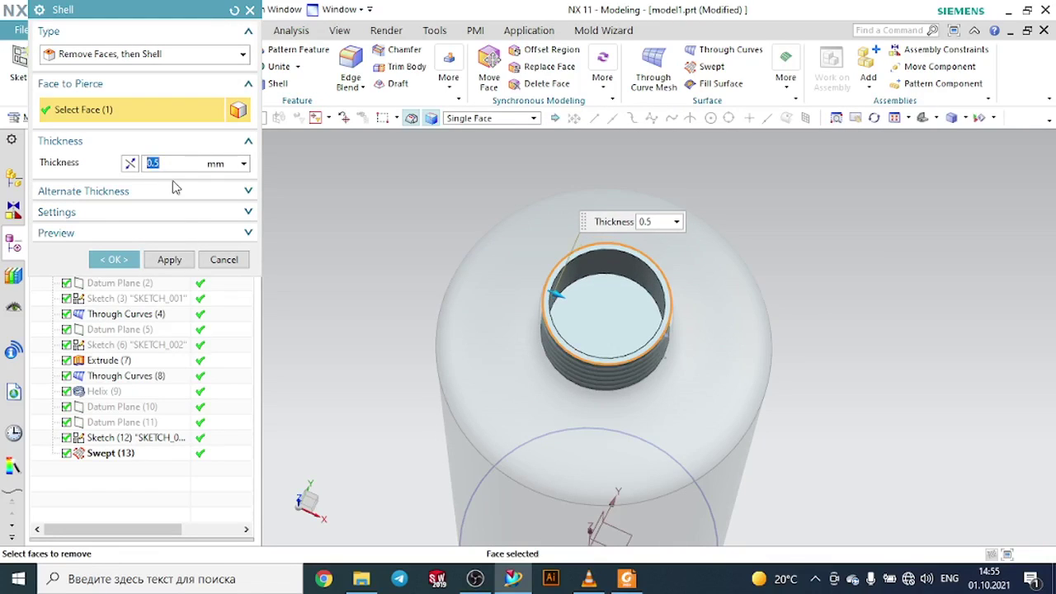
click(169, 259)
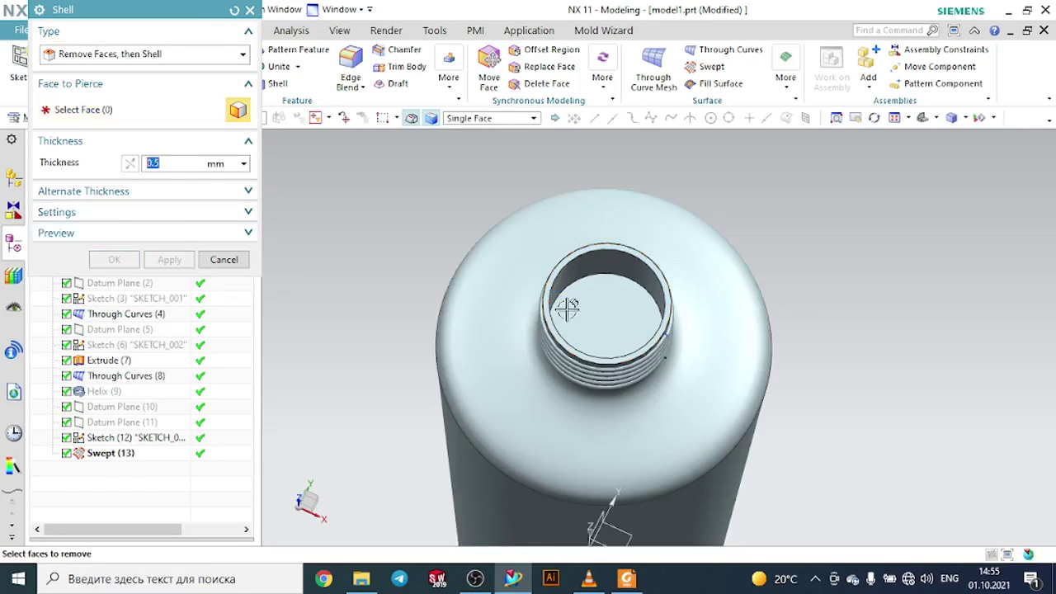
click(568, 306)
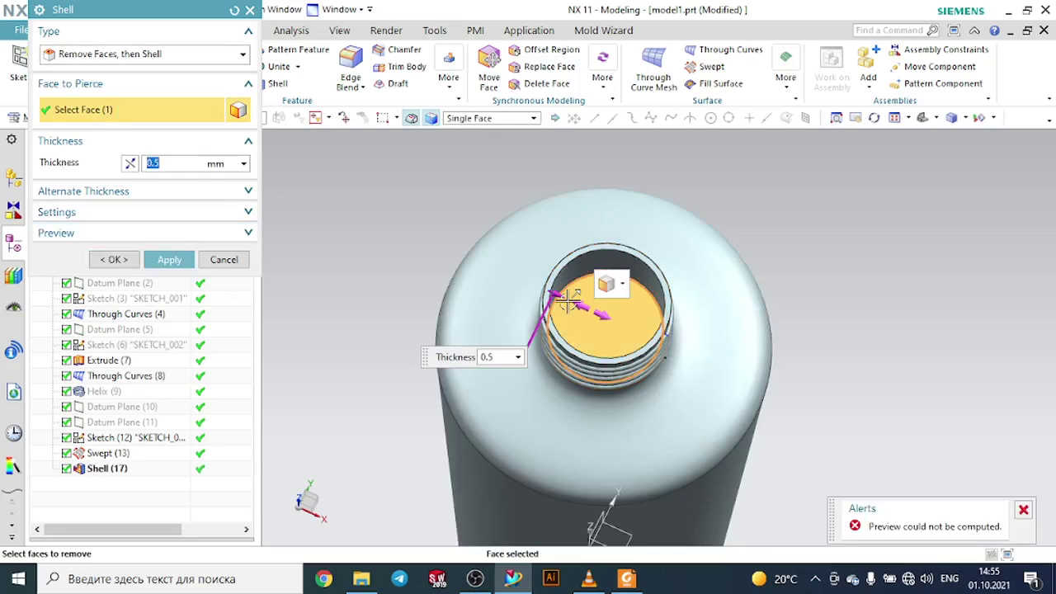
drag(568, 300, 521, 273)
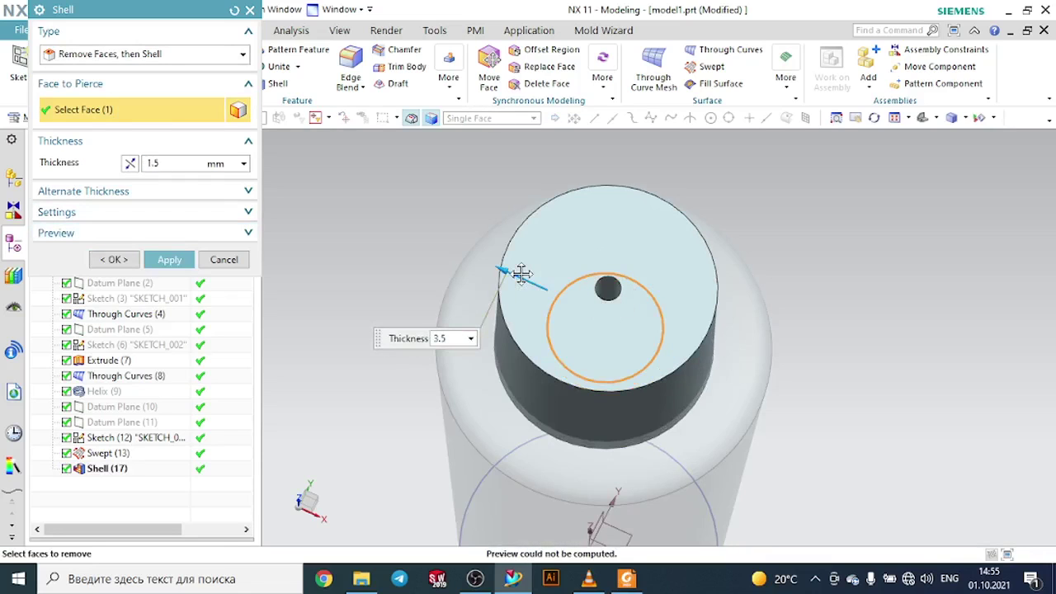
click(224, 260)
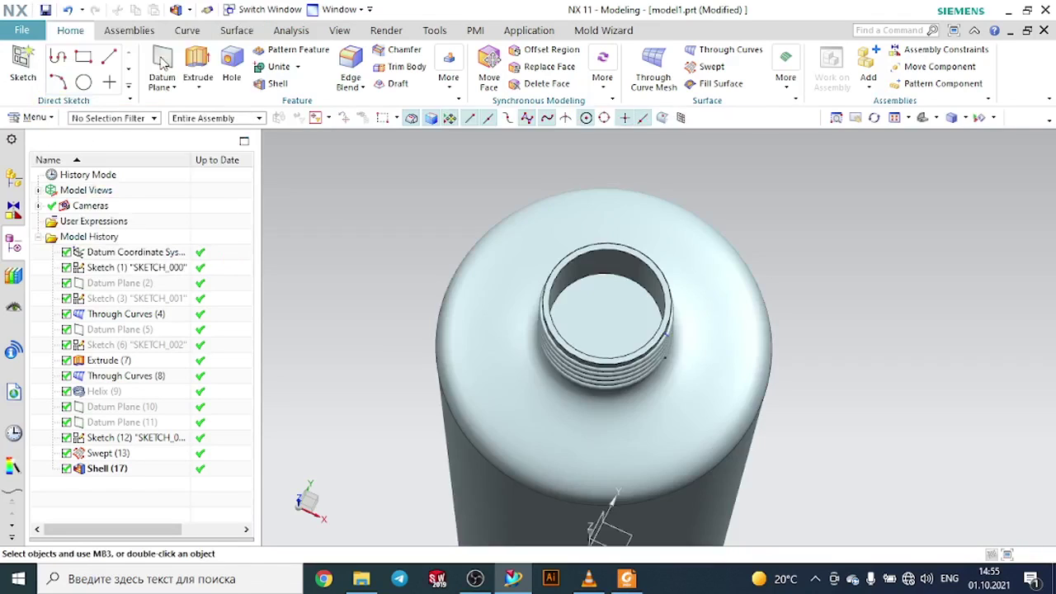
- Shell the main bottle body and the shoulder body 0.5 mm thick using Shell All Faces
click(276, 84)
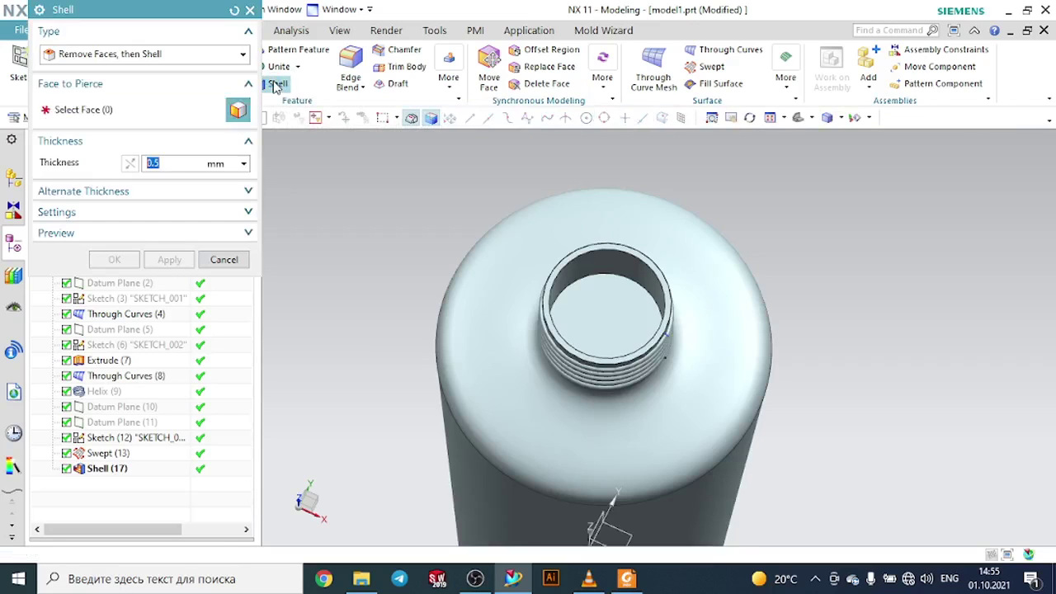
click(178, 57)
click(148, 90)
scroll(538, 95, down, 2)
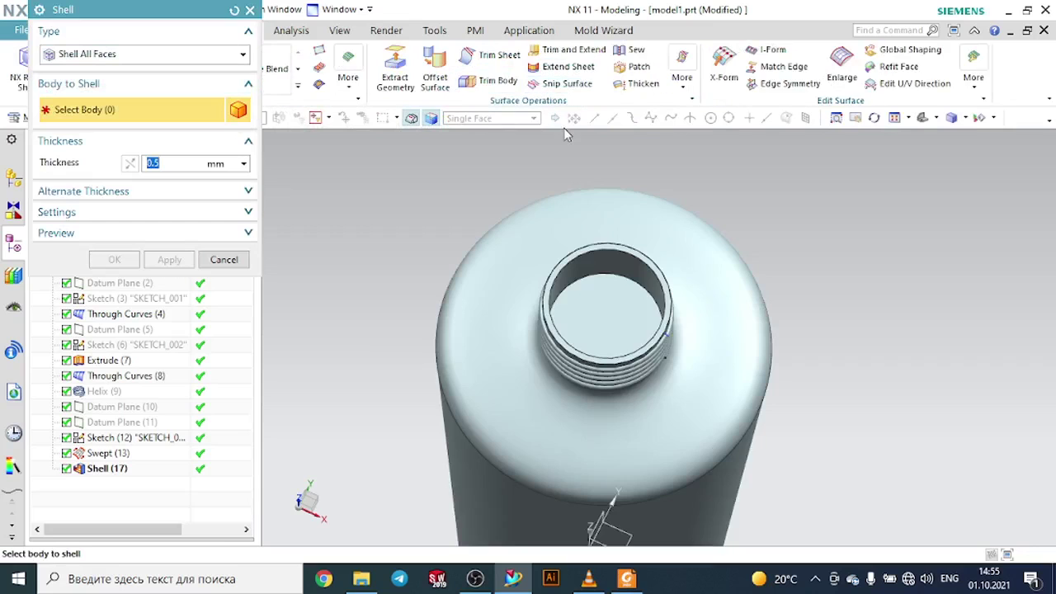
scroll(432, 212, down, 5)
click(474, 342)
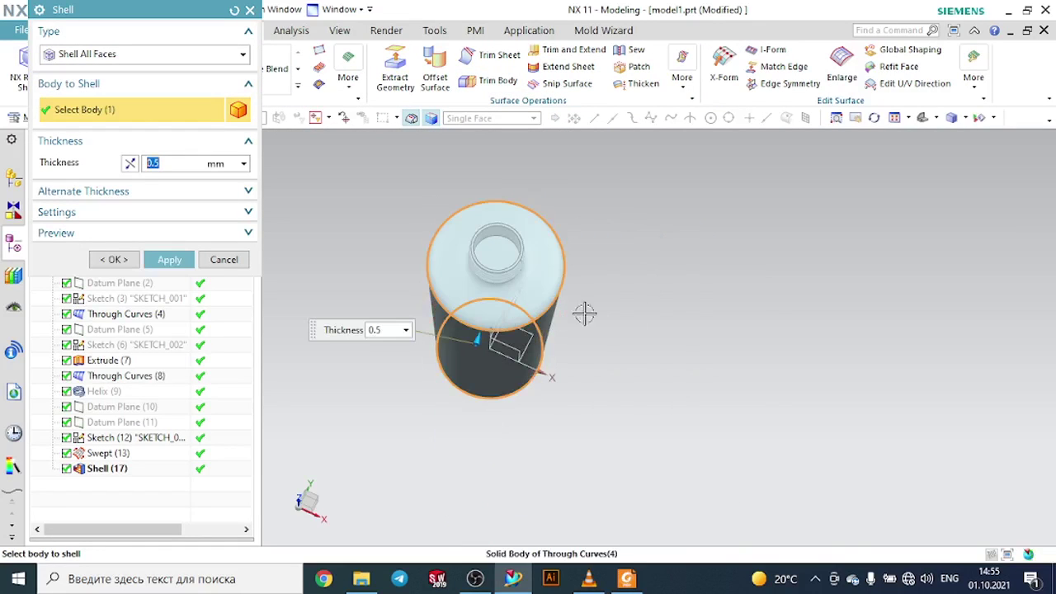
click(186, 260)
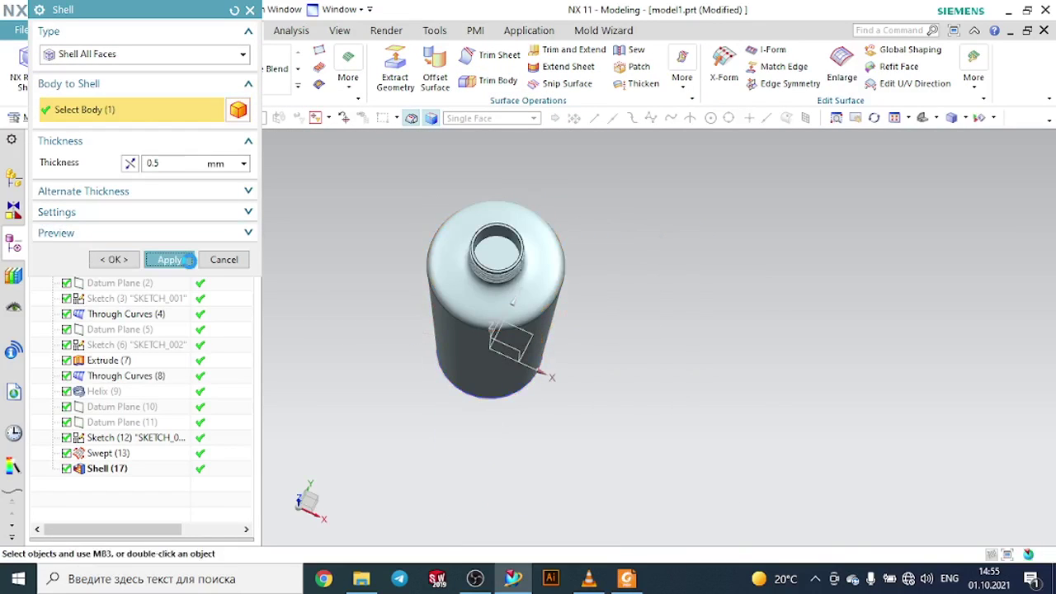
click(516, 272)
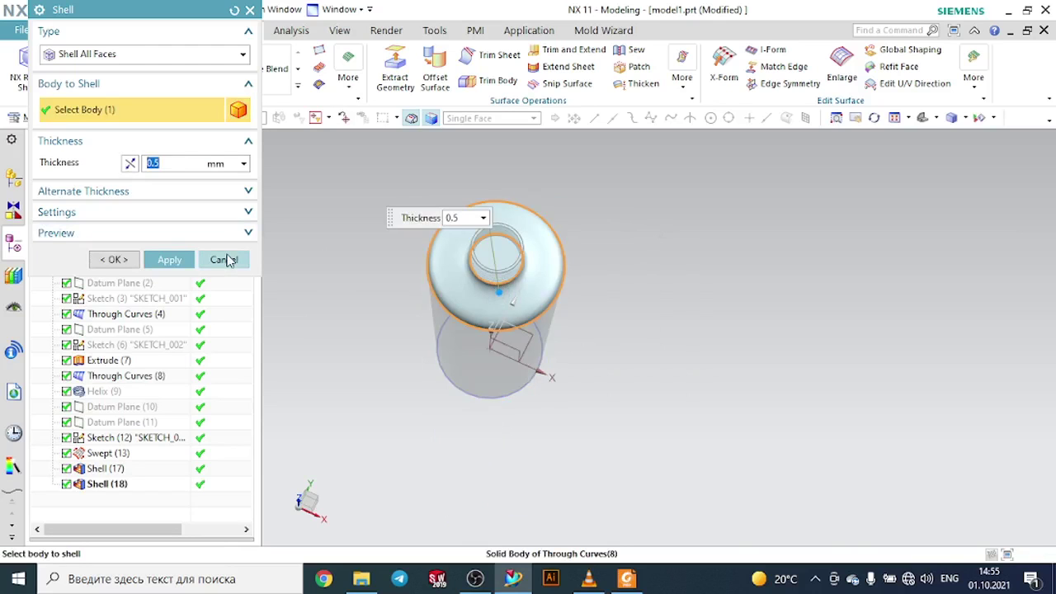
click(114, 260)
- Unite the hollow neck body with the swept thread
scroll(479, 236, up, 3)
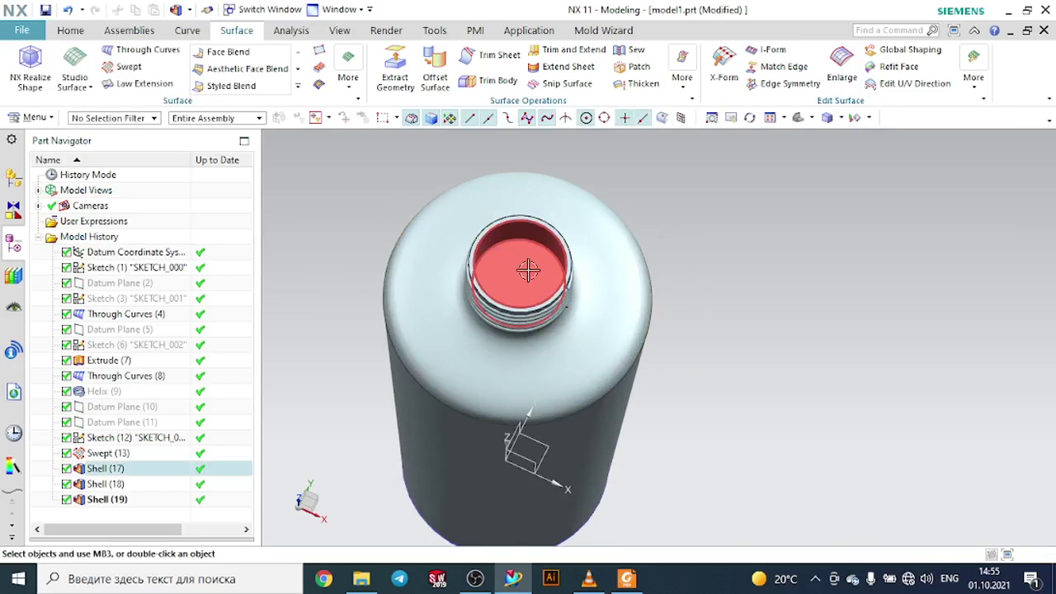
middle_drag(528, 271, 736, 210)
scroll(700, 233, down, 3)
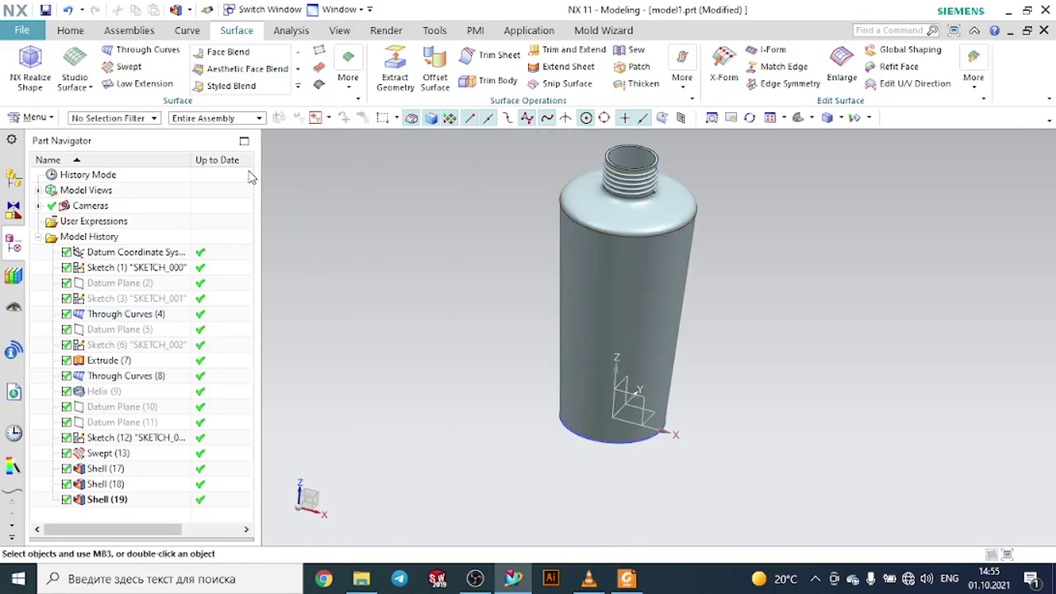
click(69, 32)
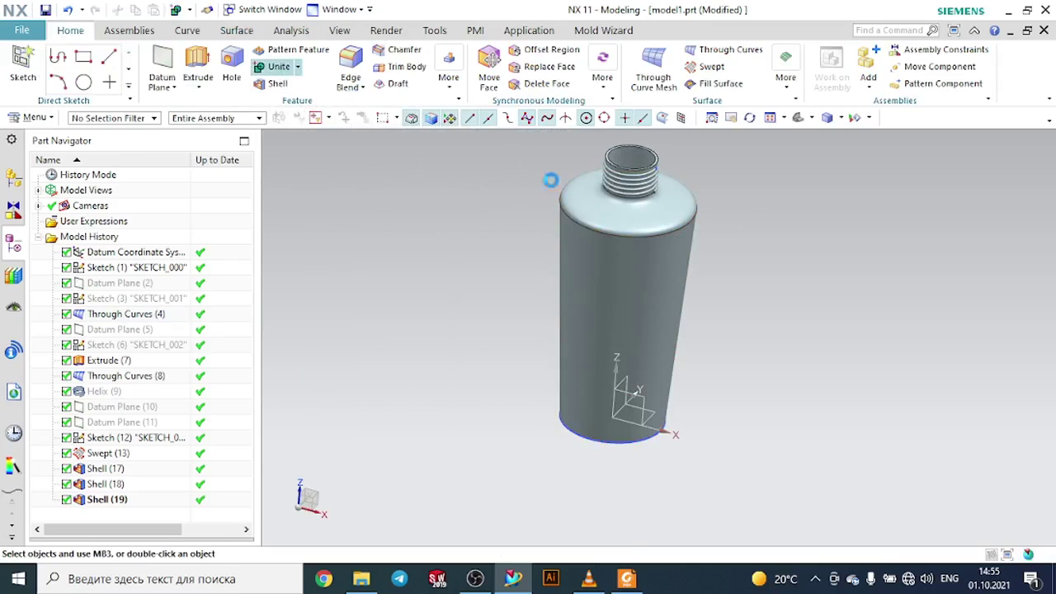
click(629, 173)
scroll(625, 165, up, 3)
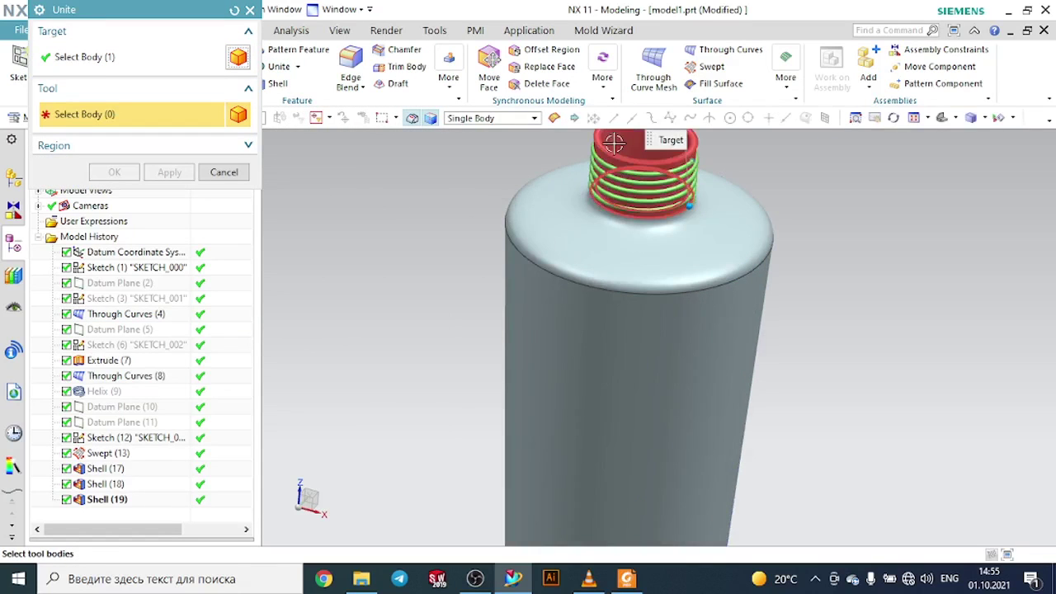
click(614, 143)
click(164, 174)
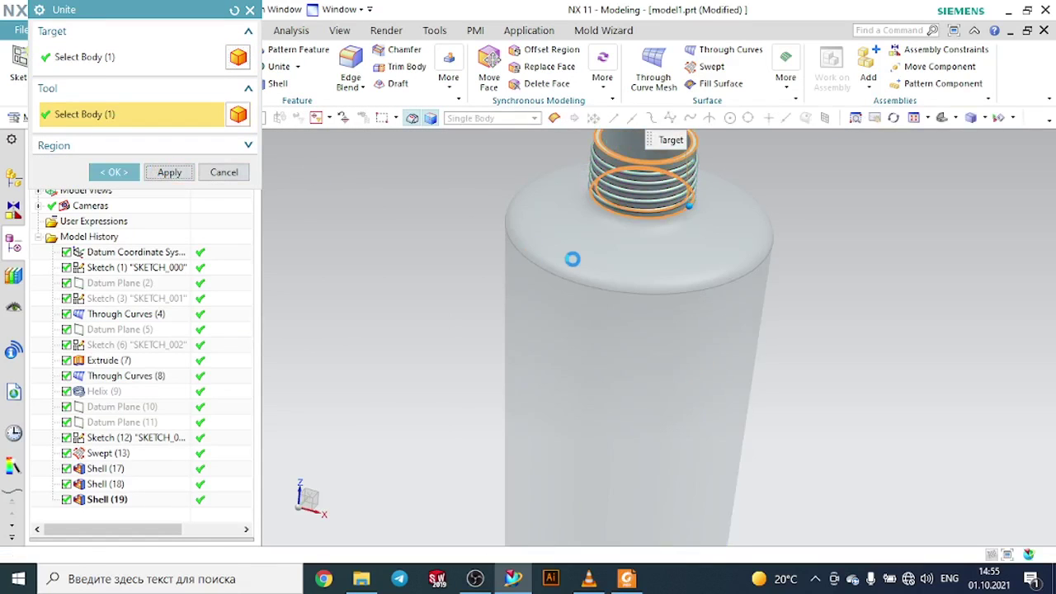
- Unite the threaded neck body with the shoulder body
click(579, 241)
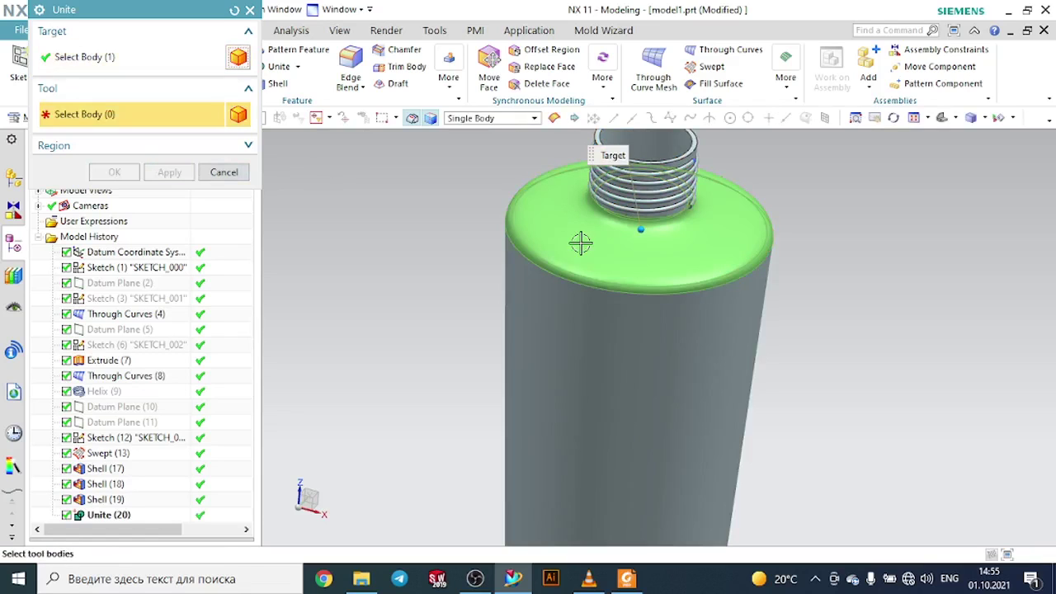
click(677, 157)
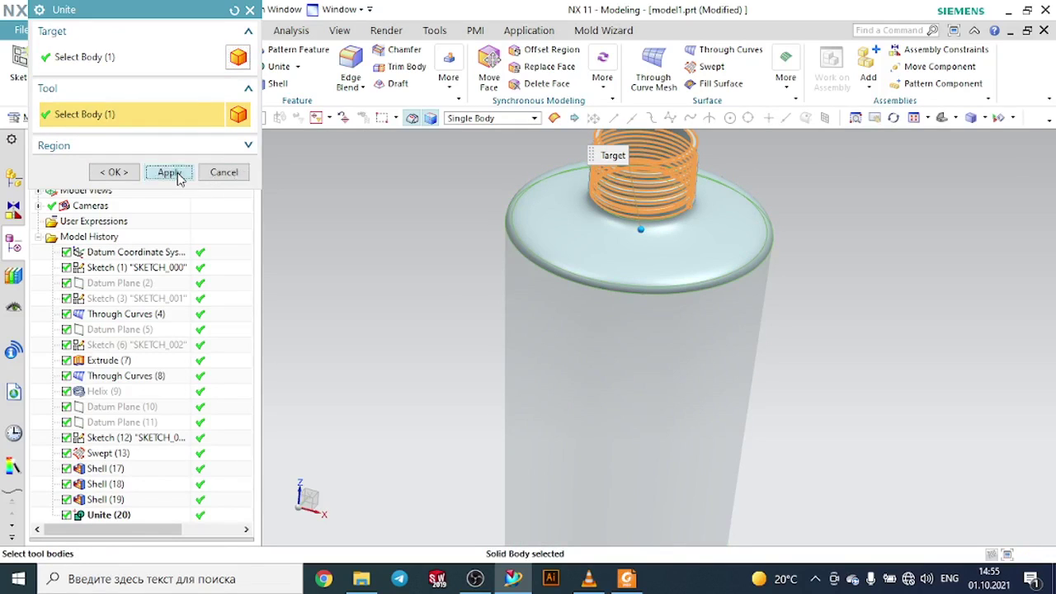
click(170, 172)
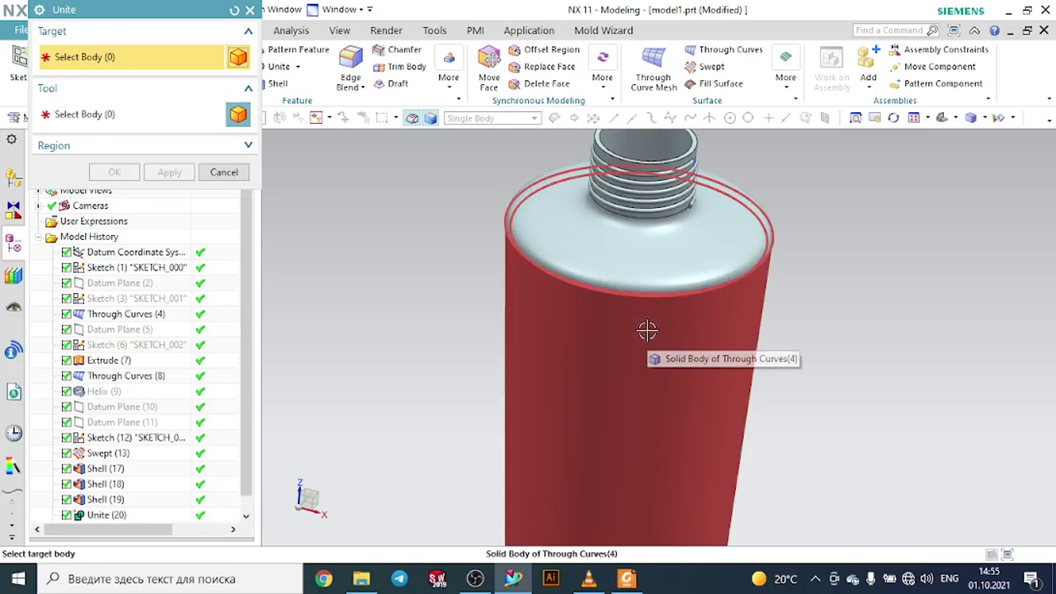
- Unite the main bottle body with the neck and shoulder body
click(647, 330)
click(646, 287)
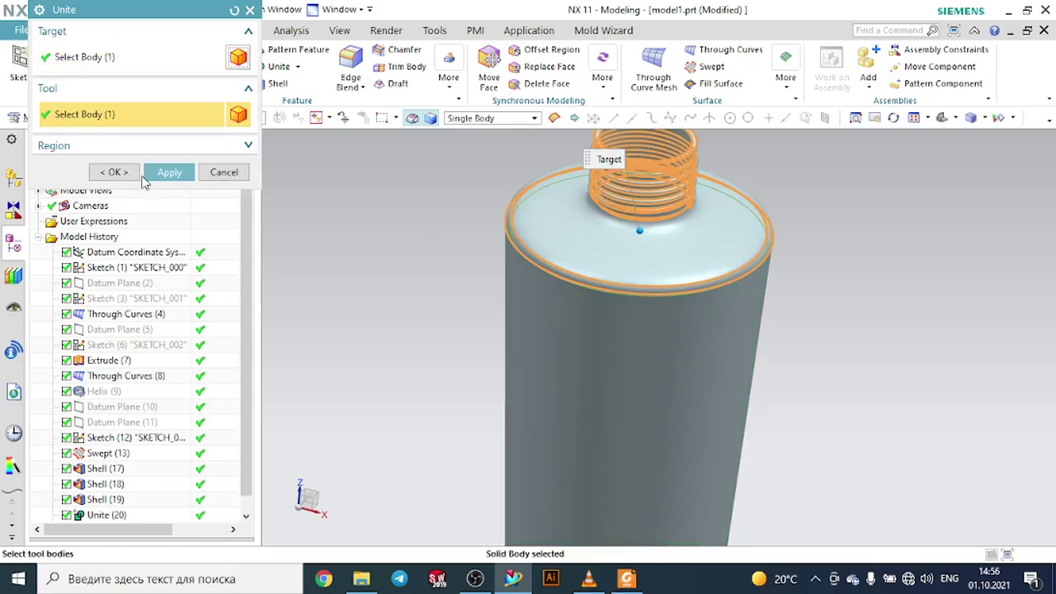
click(132, 173)
- Change the bottle body's display colour to Deep Teal (ID 179) with Edit Object Display
scroll(526, 210, down, 3)
mouse_move(746, 241)
middle_down()
mouse_move(743, 278)
mouse_move(740, 245)
mouse_move(737, 270)
middle_up()
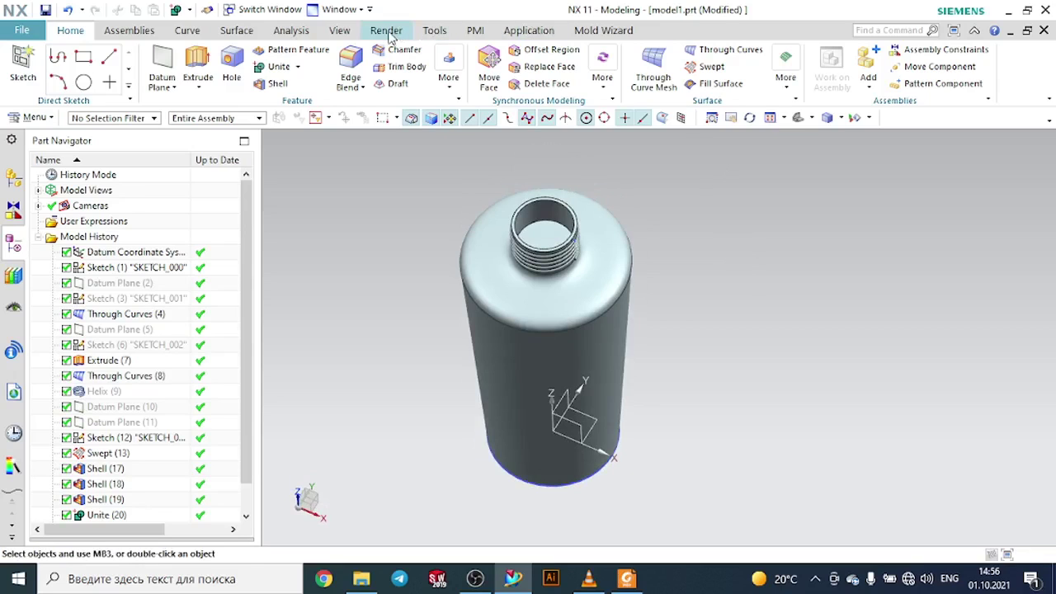
click(340, 33)
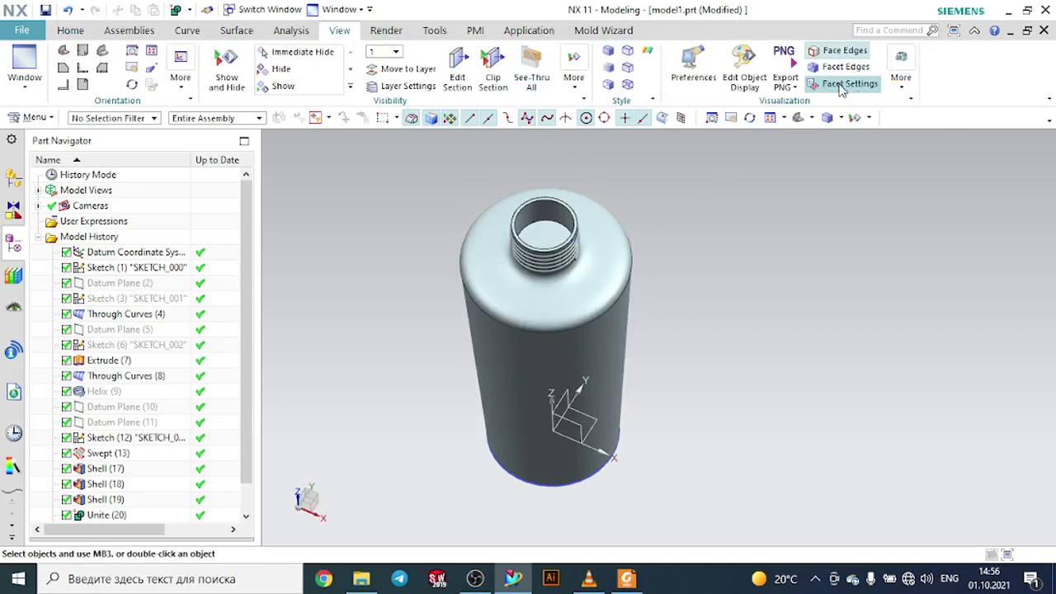
click(744, 62)
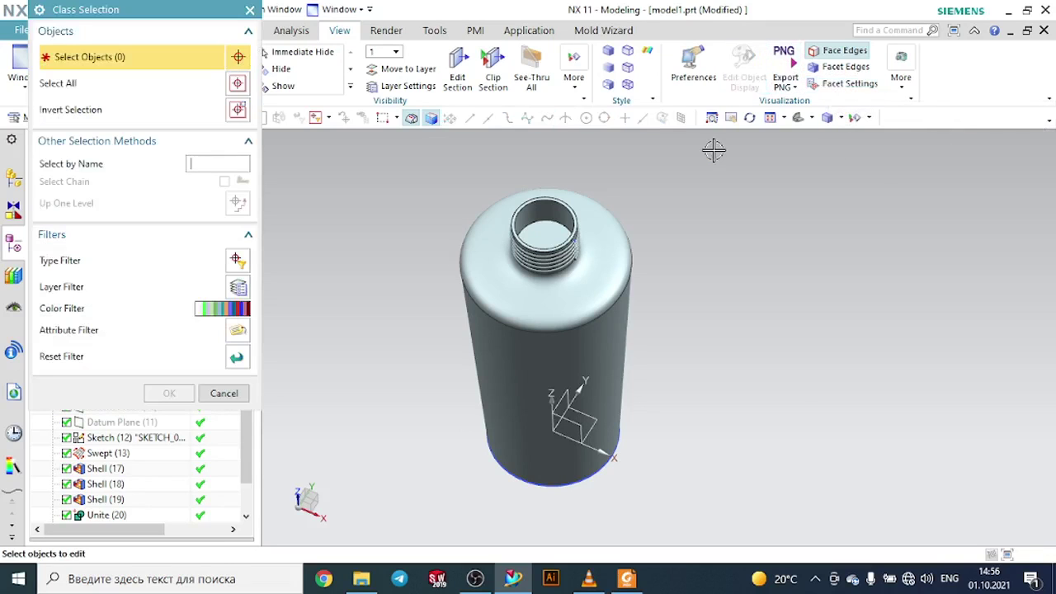
click(606, 256)
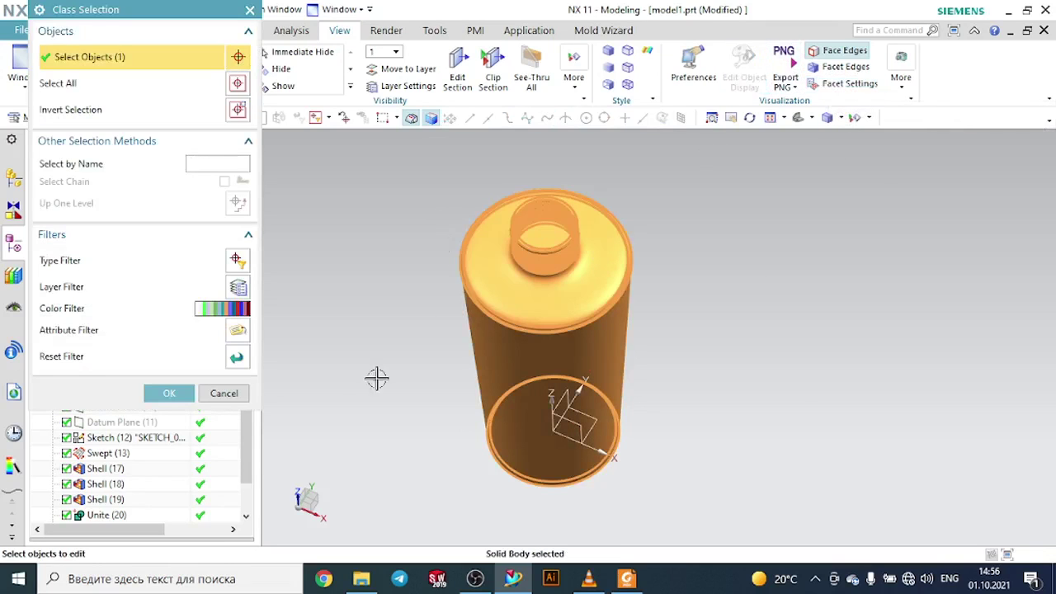
click(161, 393)
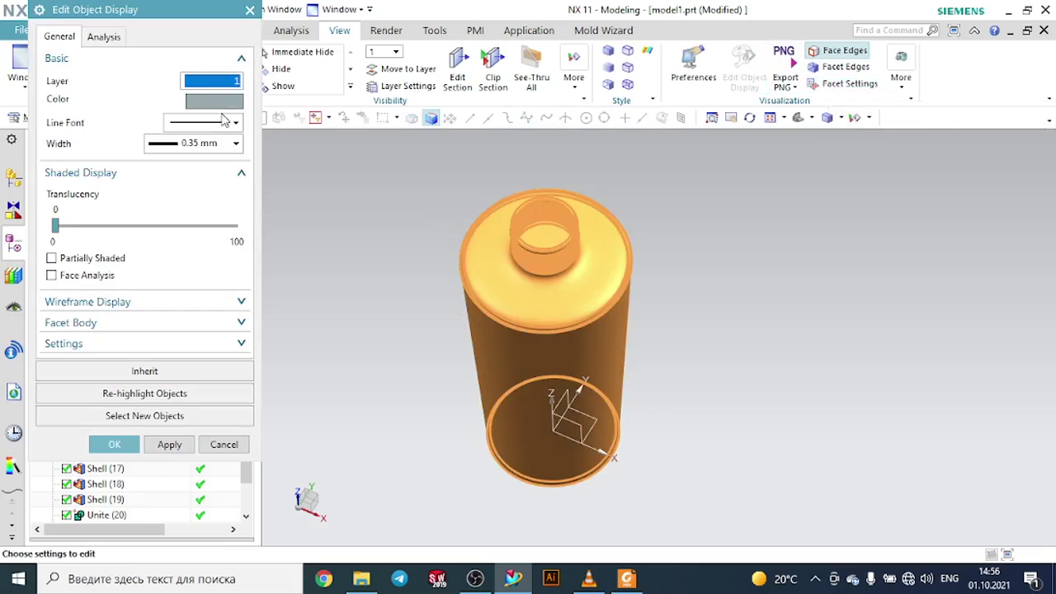
click(217, 102)
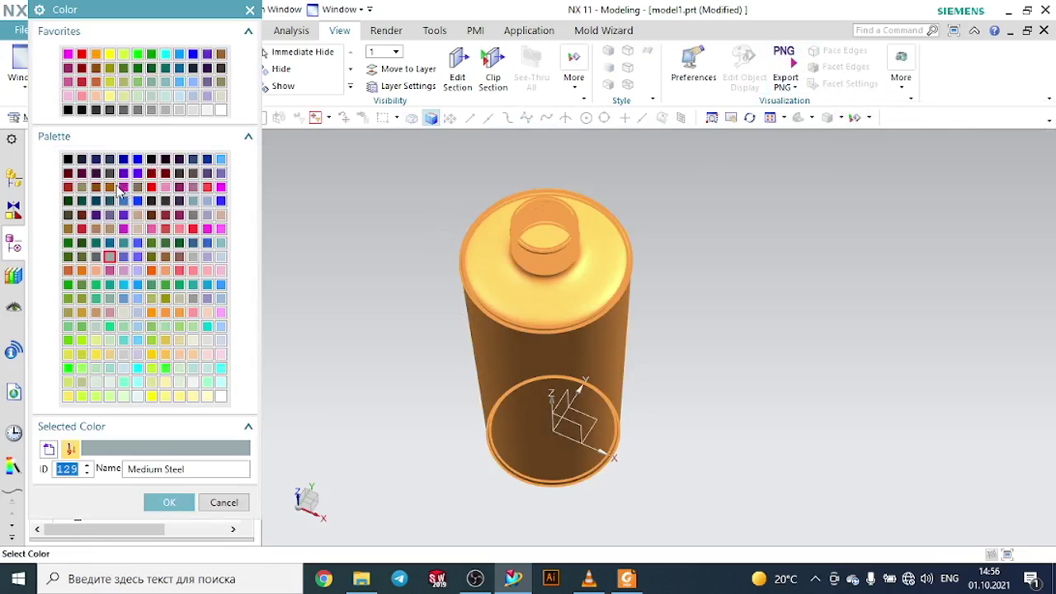
click(82, 202)
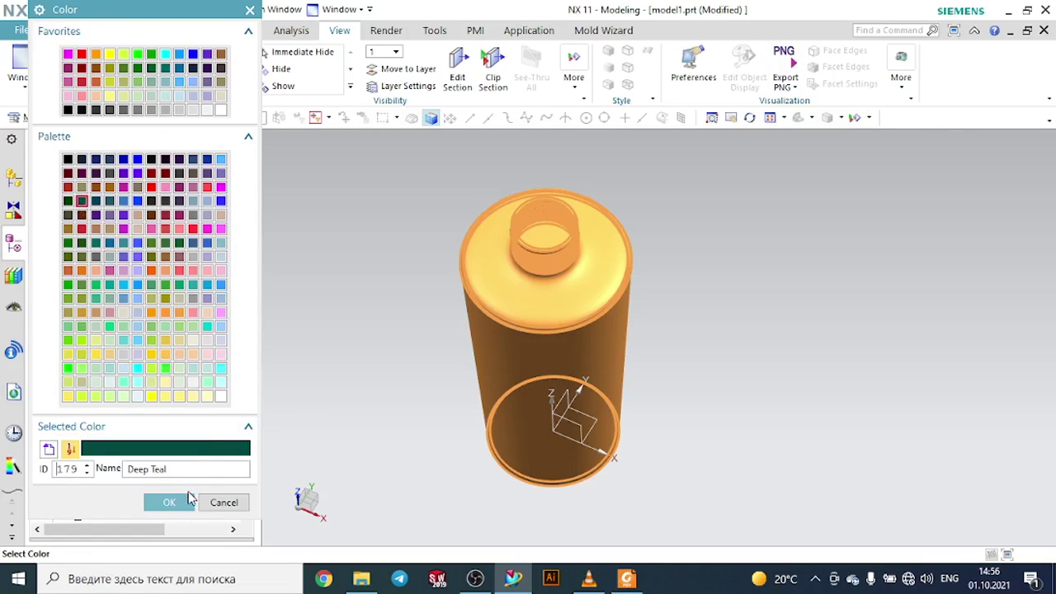
click(189, 500)
click(114, 446)
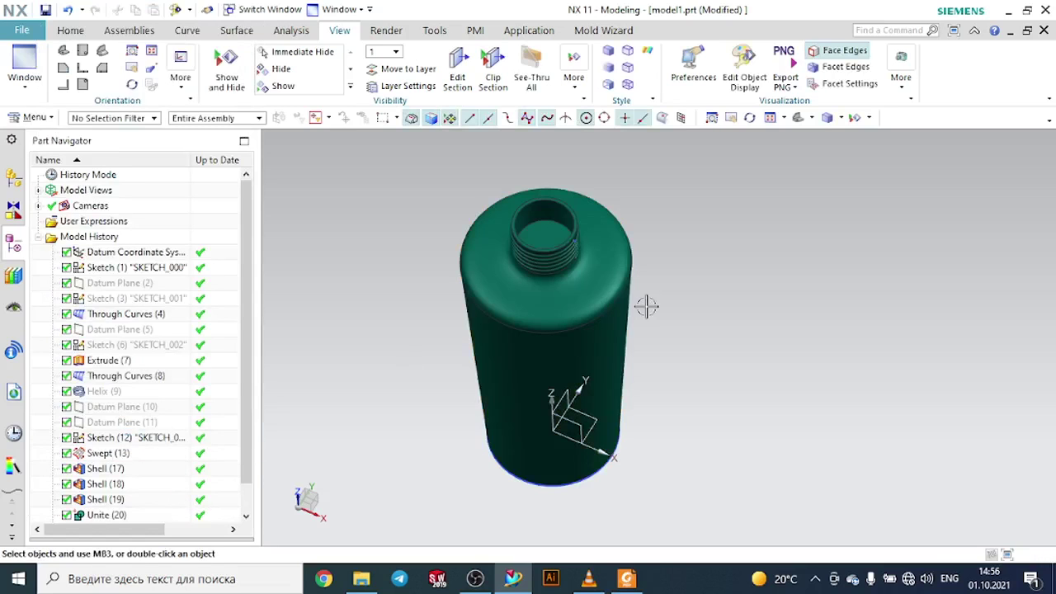
- Hide the datum coordinate system at the bottle's base
click(799, 118)
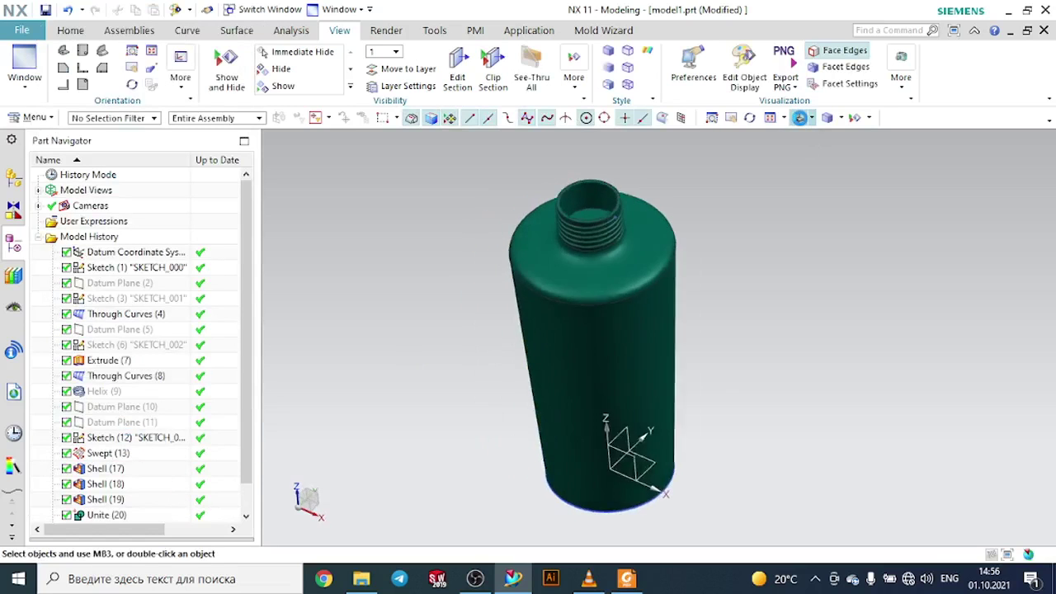
click(683, 469)
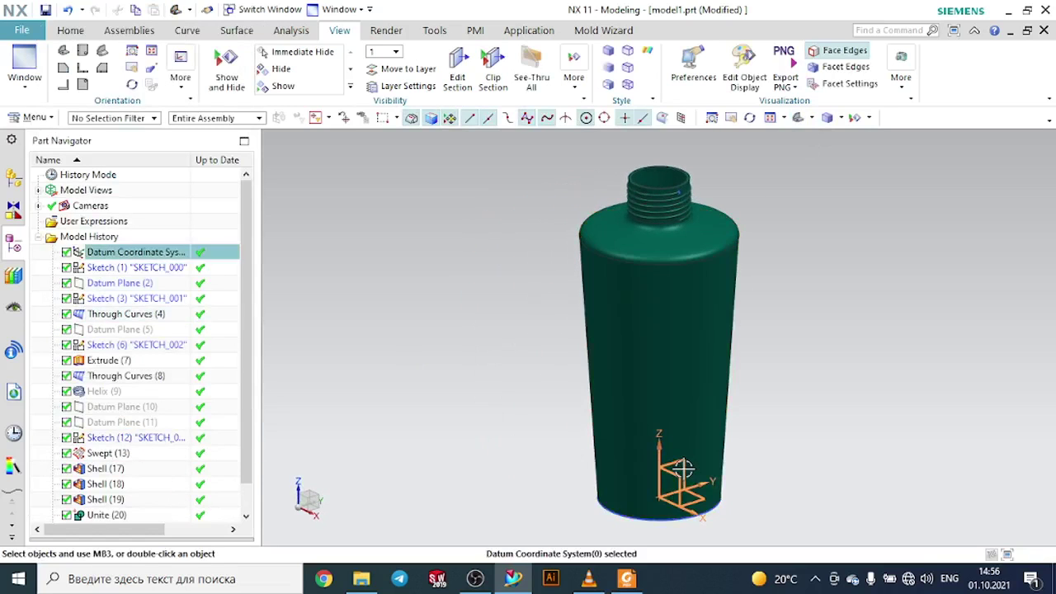
click(773, 446)
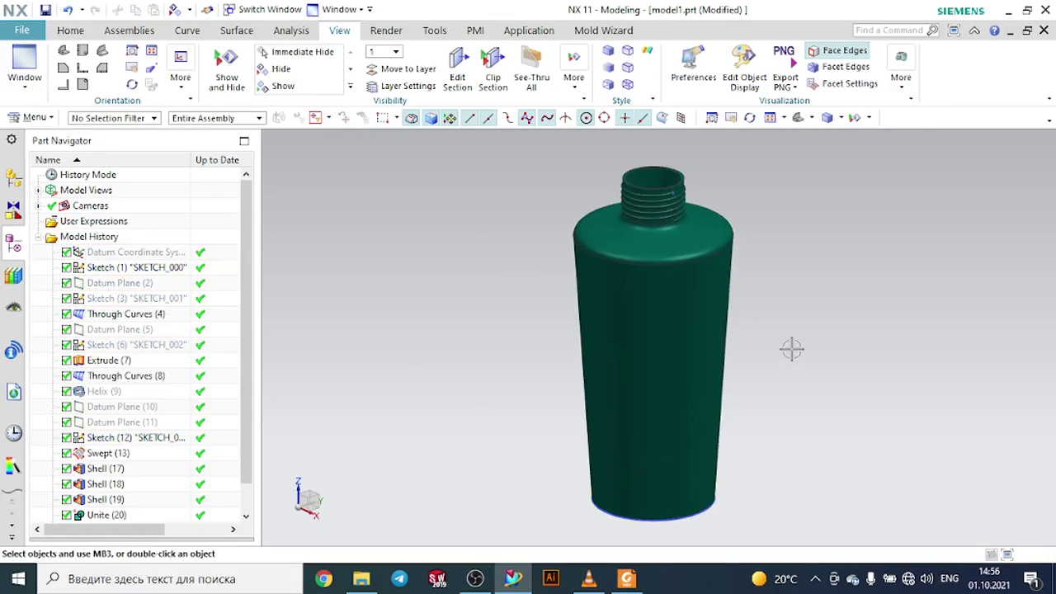
- Hide the thread profile sketch at the end of the neck thread
scroll(665, 203, down, 4)
scroll(647, 213, down, 3)
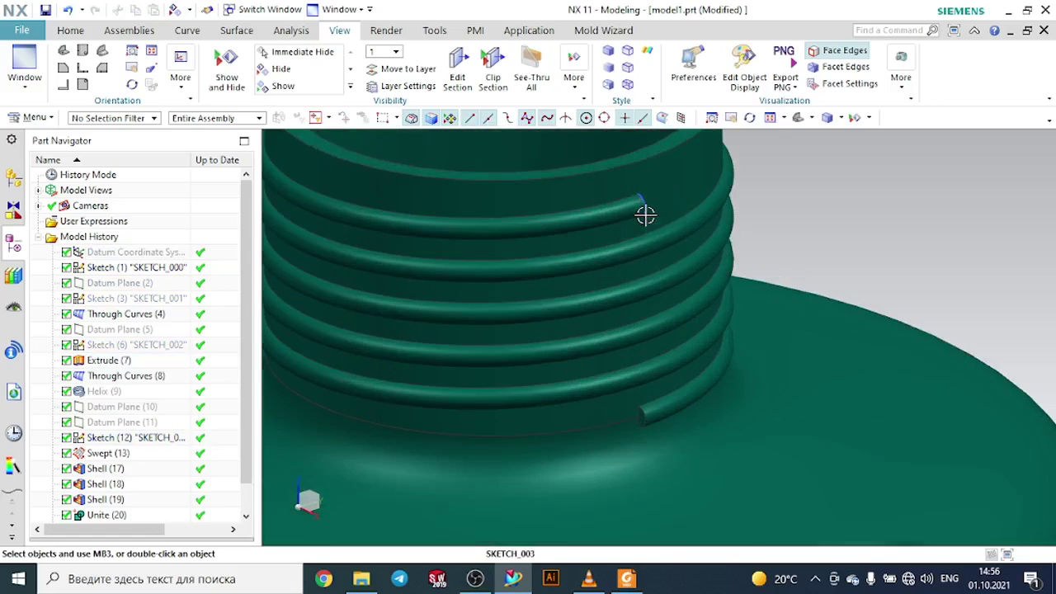
click(644, 205)
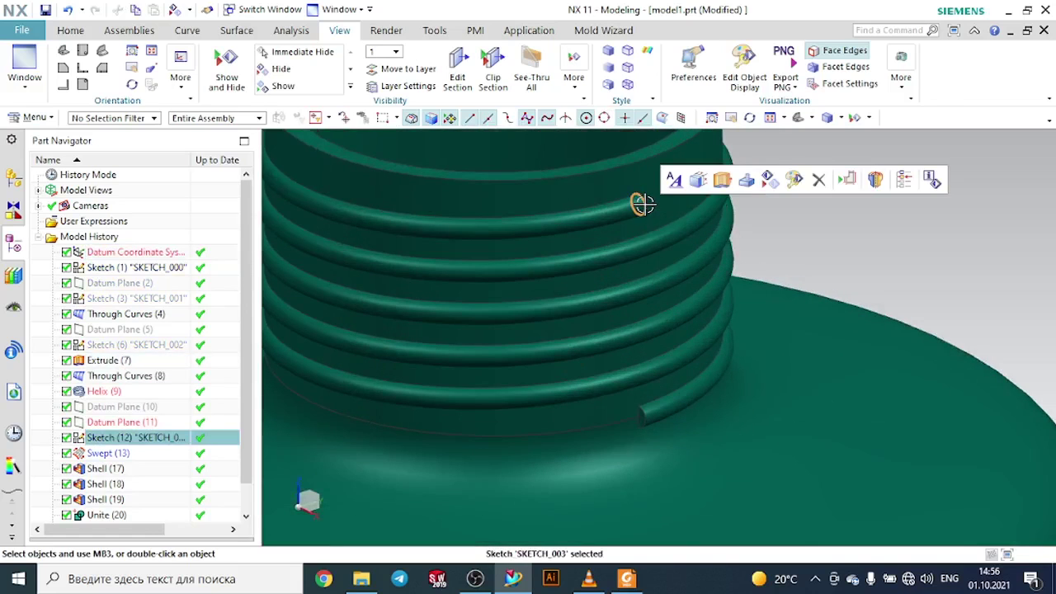
click(780, 187)
scroll(775, 231, up, 6)
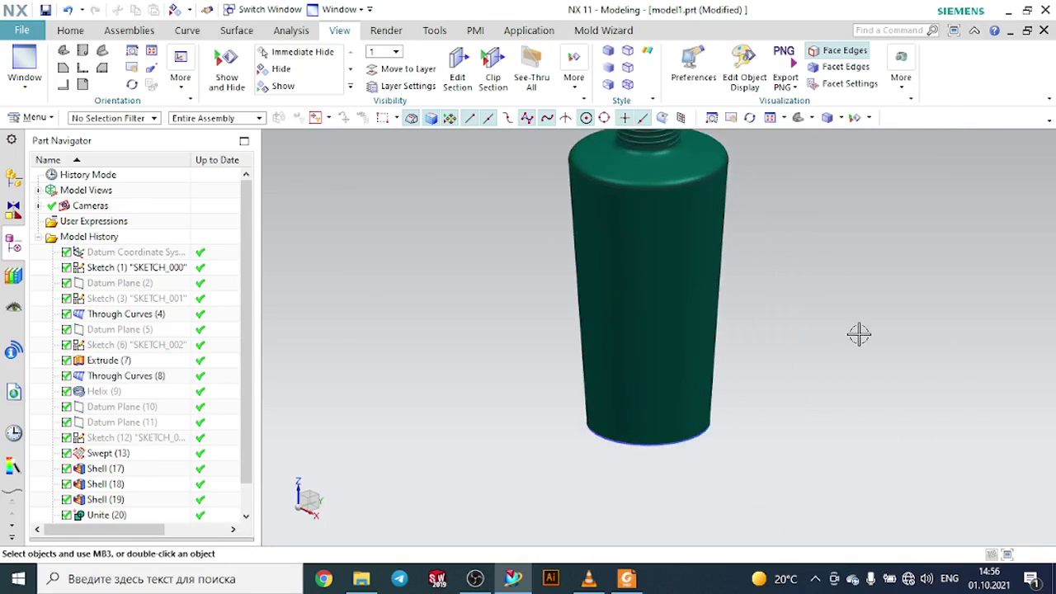
scroll(634, 504, up, 2)
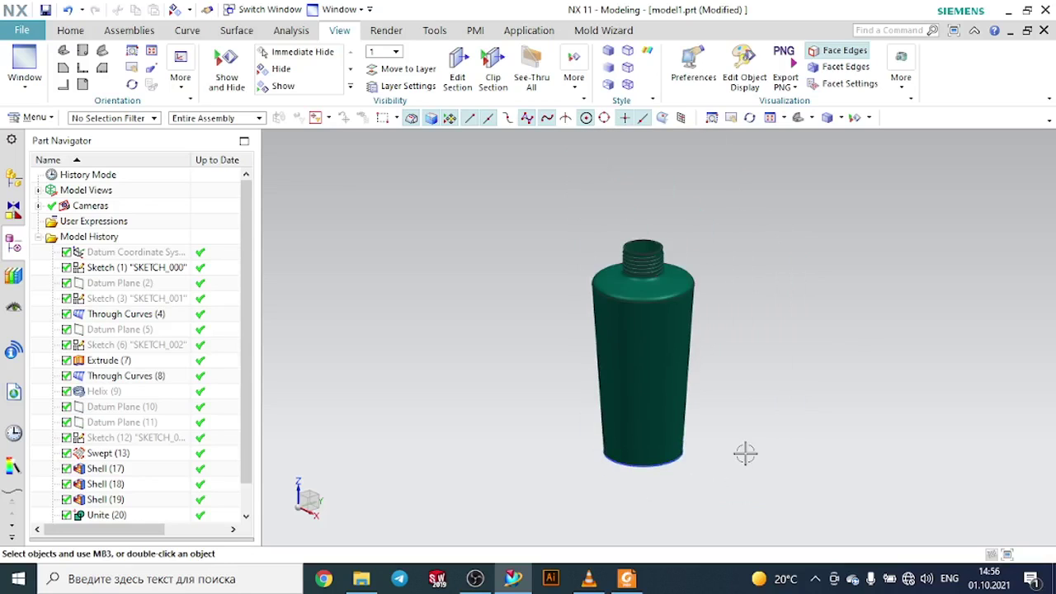
scroll(745, 453, down, 1)
mouse_move(493, 565)
click(472, 525)
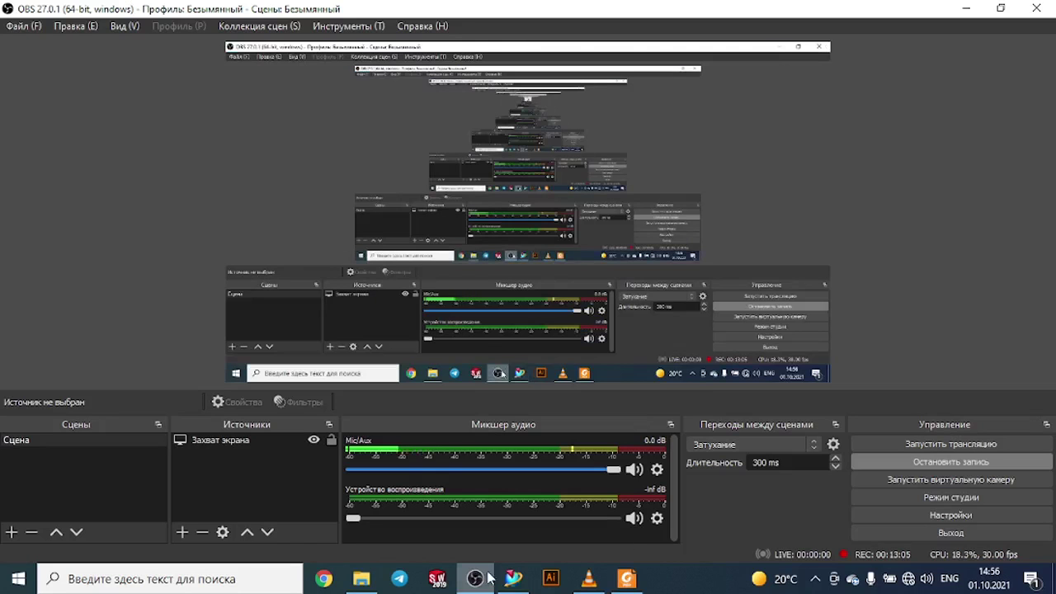